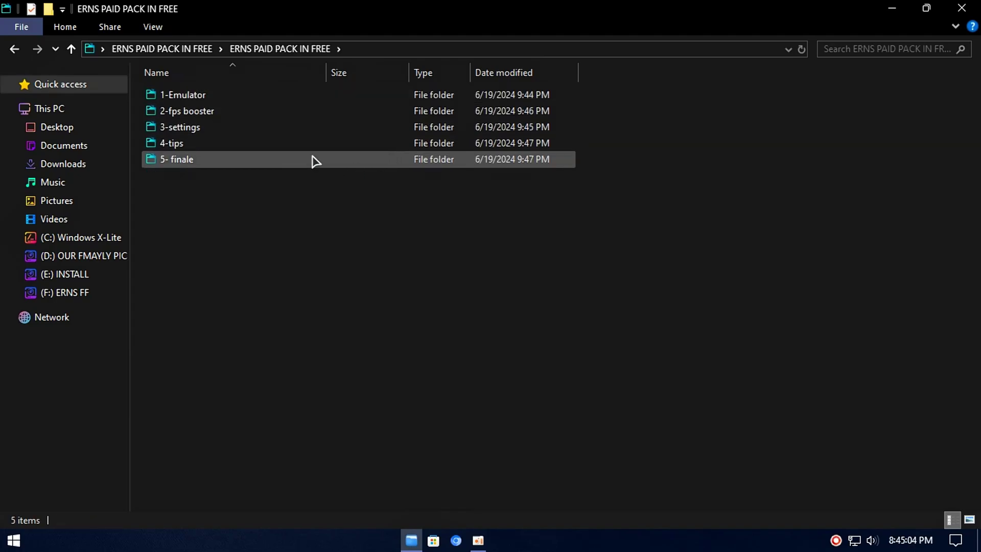
Open the 1-Emulator folder and select the MSI APP Player.exe file.
drag(294, 220, 241, 136)
key(ctrl+a)
double_click(230, 95)
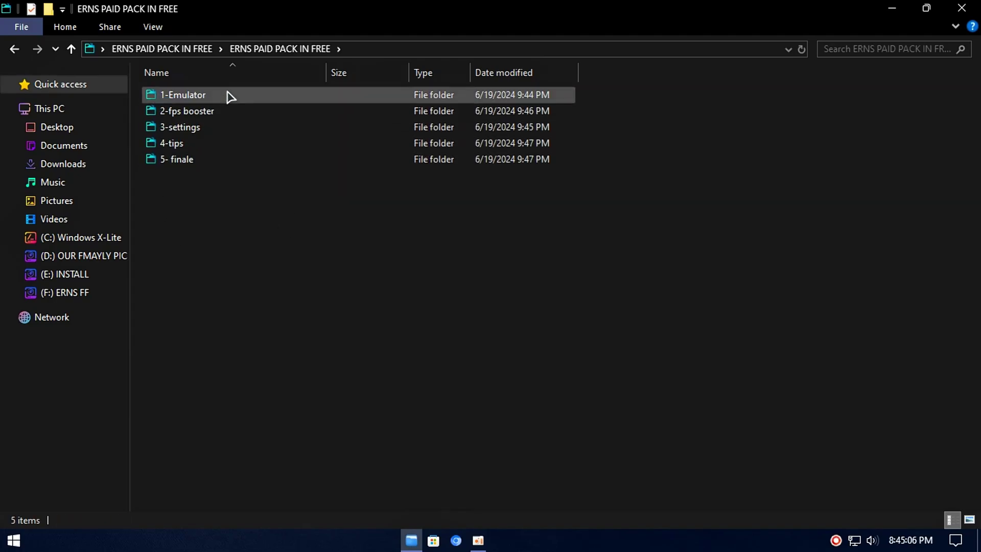
click(327, 95)
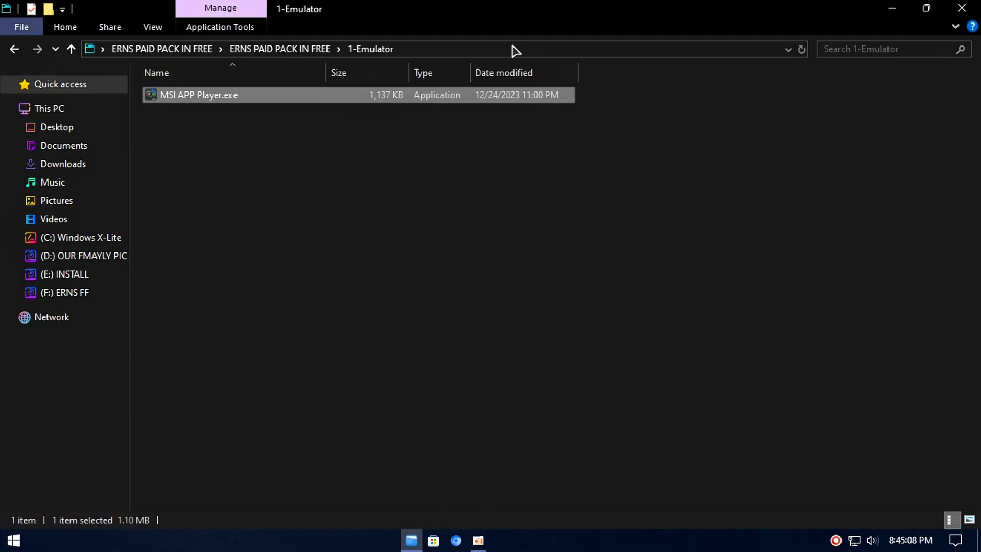
Shrink the folder window to reveal the desktop, launch MSI App Player 5 and reposition its window.
double_click(774, 11)
double_click(36, 394)
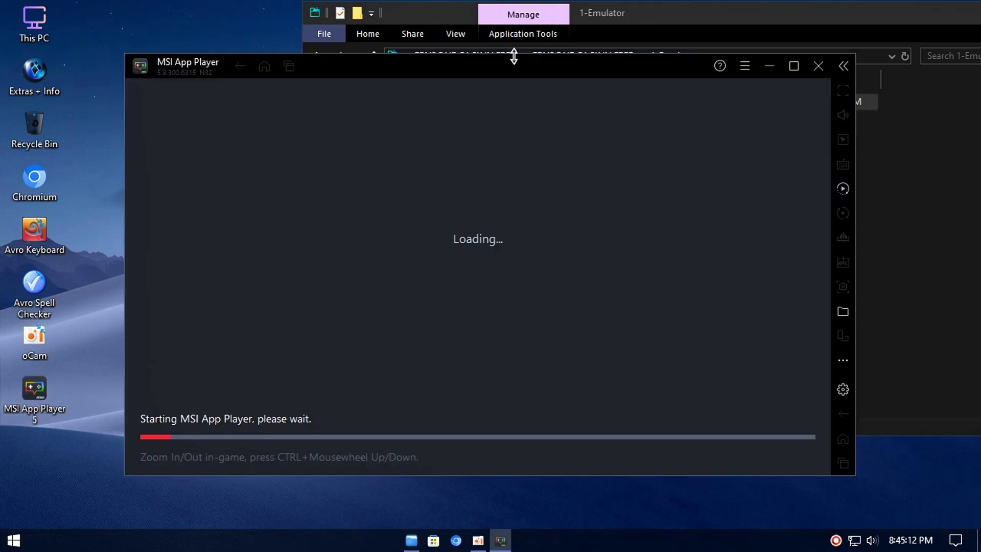
drag(513, 57, 409, 71)
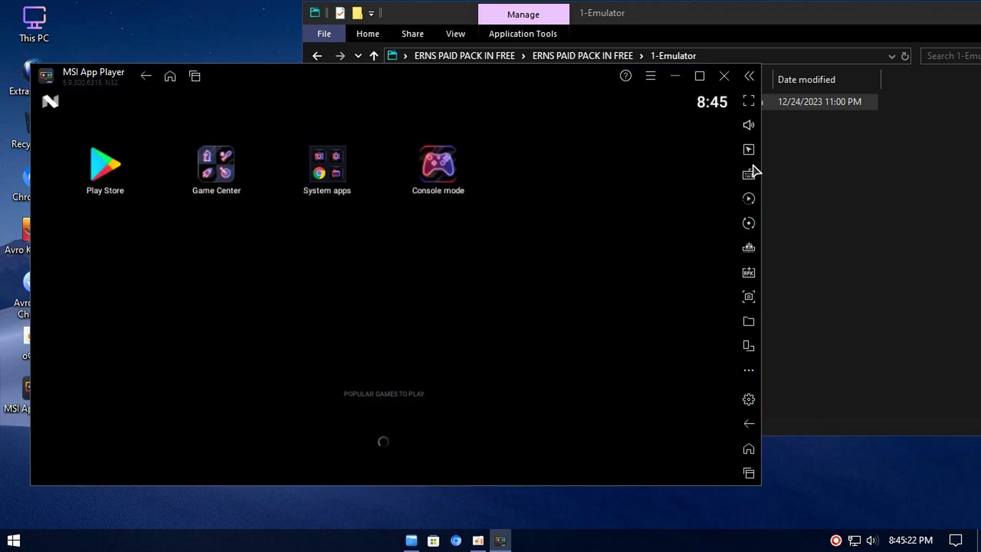
Open the emulator's settings and view the version information on the About page.
click(651, 76)
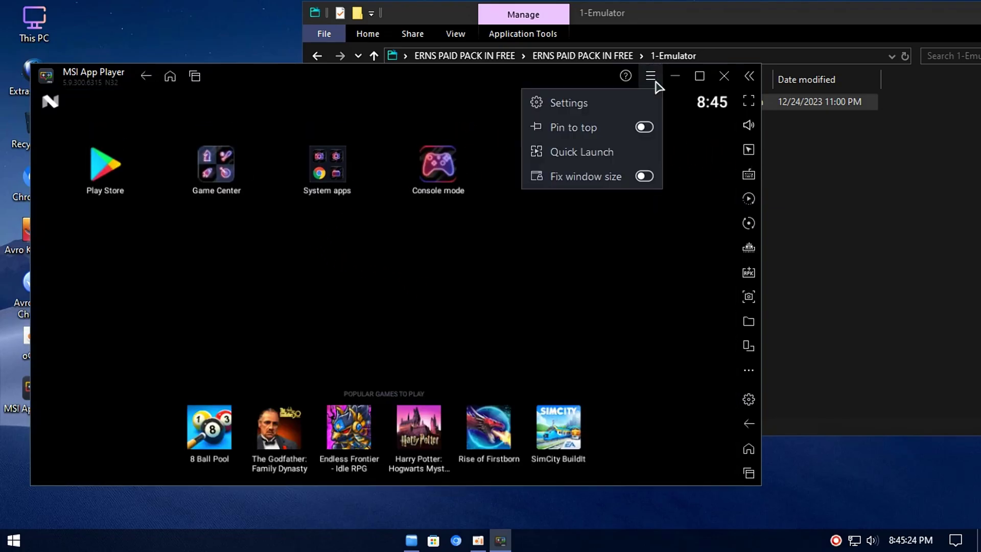
click(506, 109)
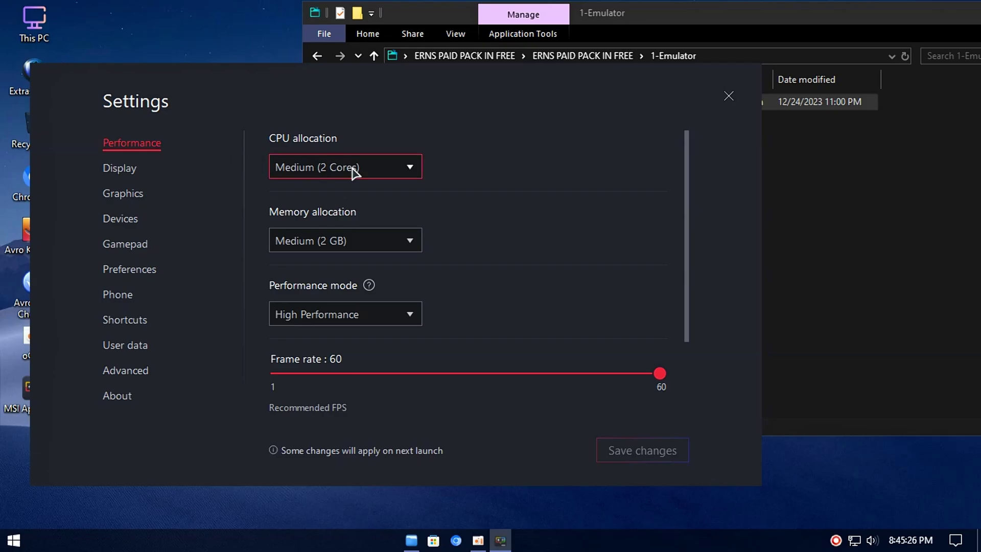
click(330, 169)
click(359, 170)
click(116, 403)
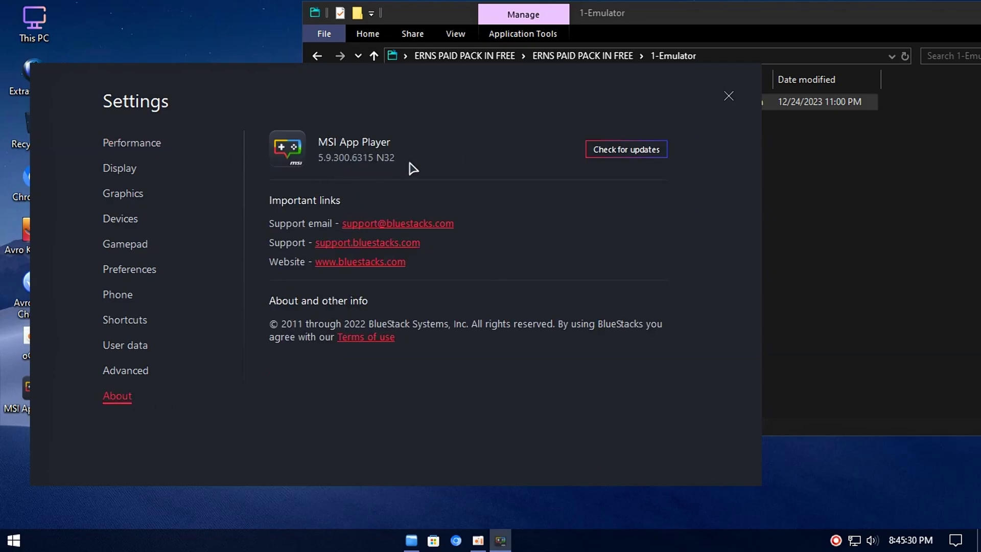
Set the emulator's CPU allocation to High (4 Cores) in the Performance settings.
click(134, 145)
click(376, 169)
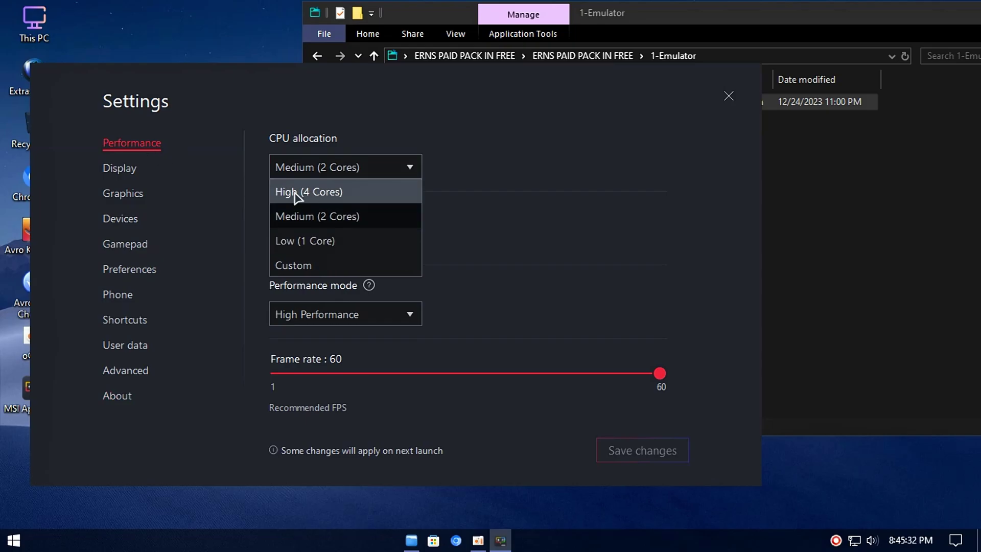
click(290, 192)
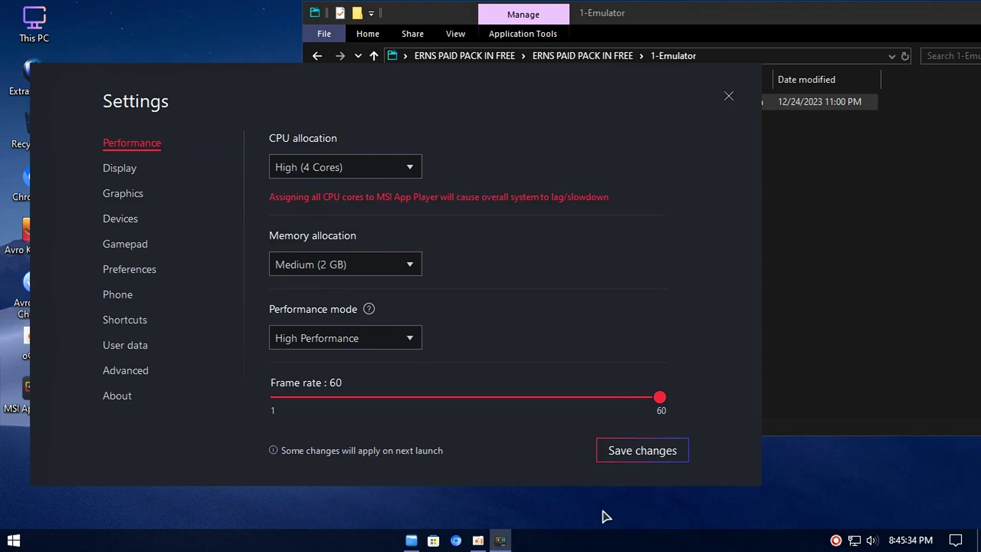
Open the Windows System Configuration utility through the Run dialog.
click(13, 540)
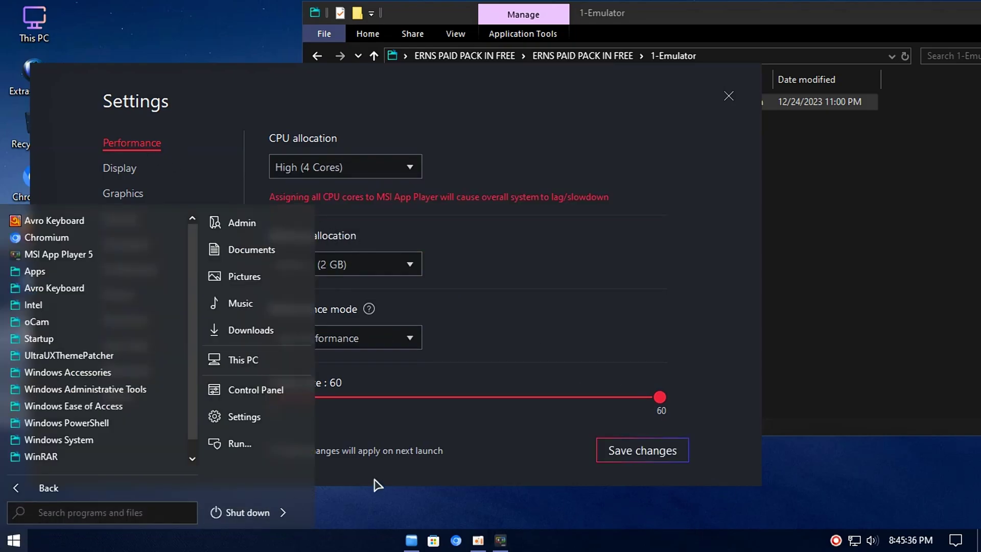
key(super+r)
text(msco)
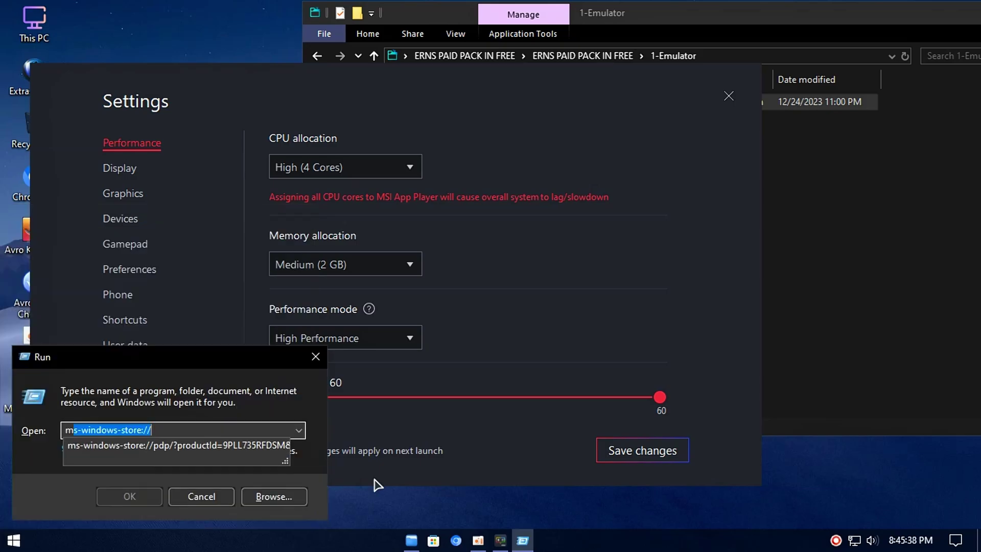
text(n)
key(Escape)
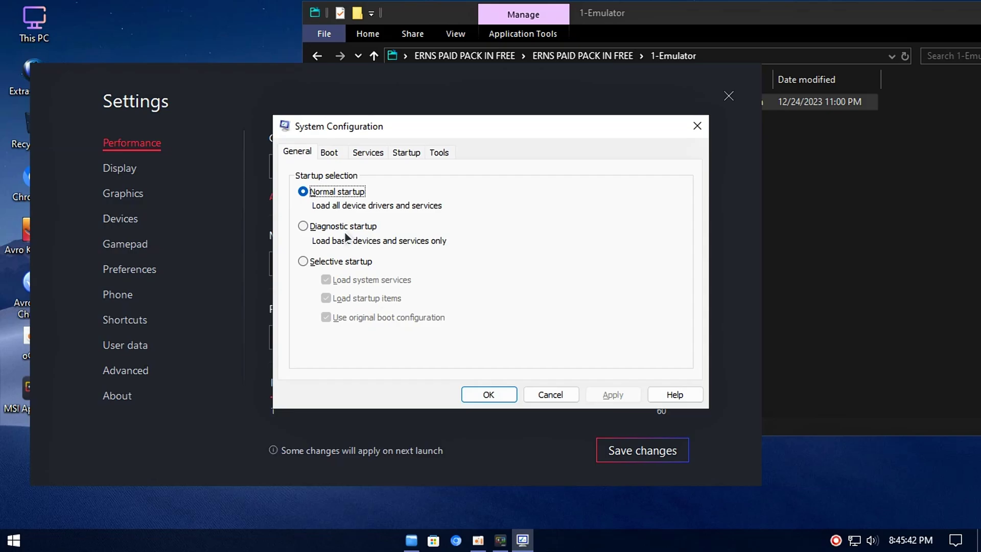
Set the number of boot processors to 4 in the advanced boot options, apply it and close System Configuration.
click(327, 151)
click(344, 264)
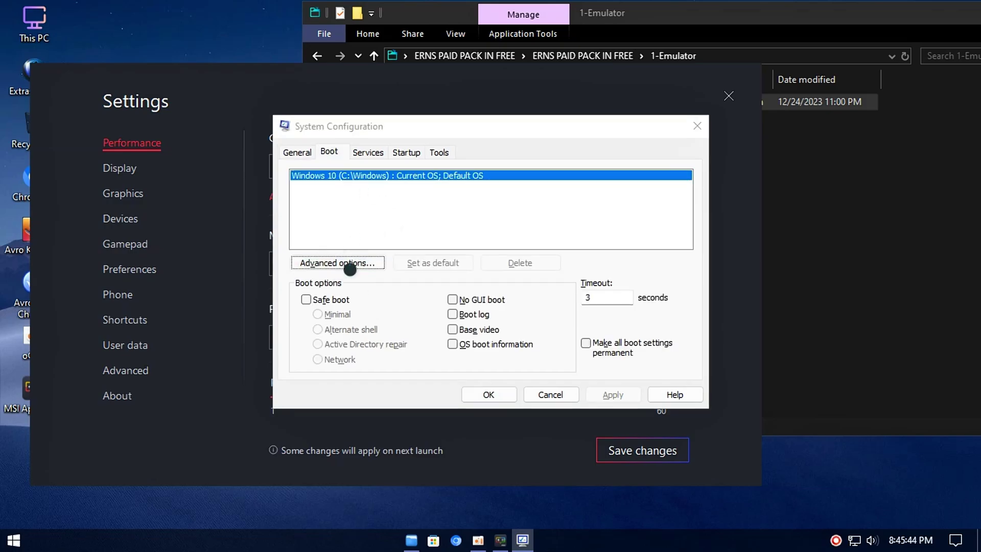
click(390, 154)
click(374, 174)
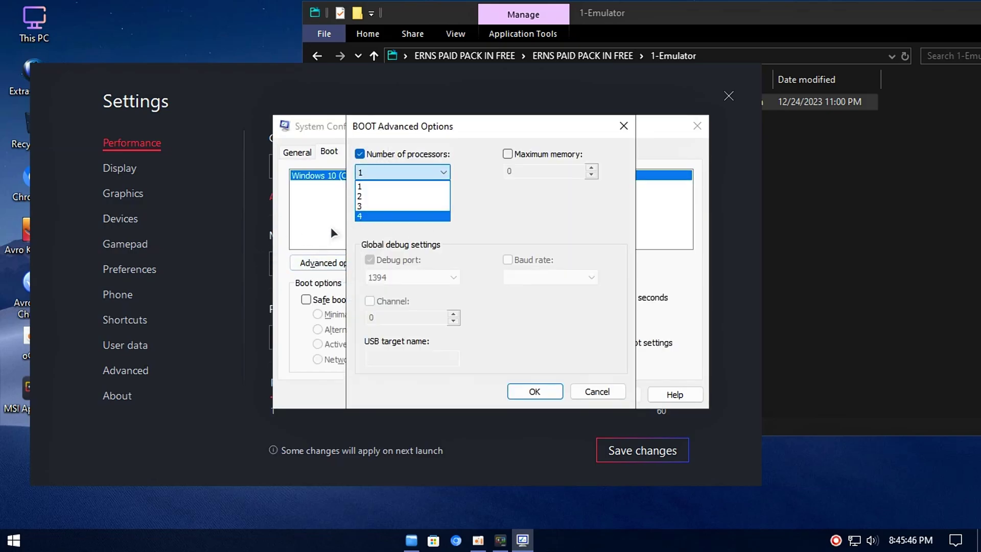
click(374, 216)
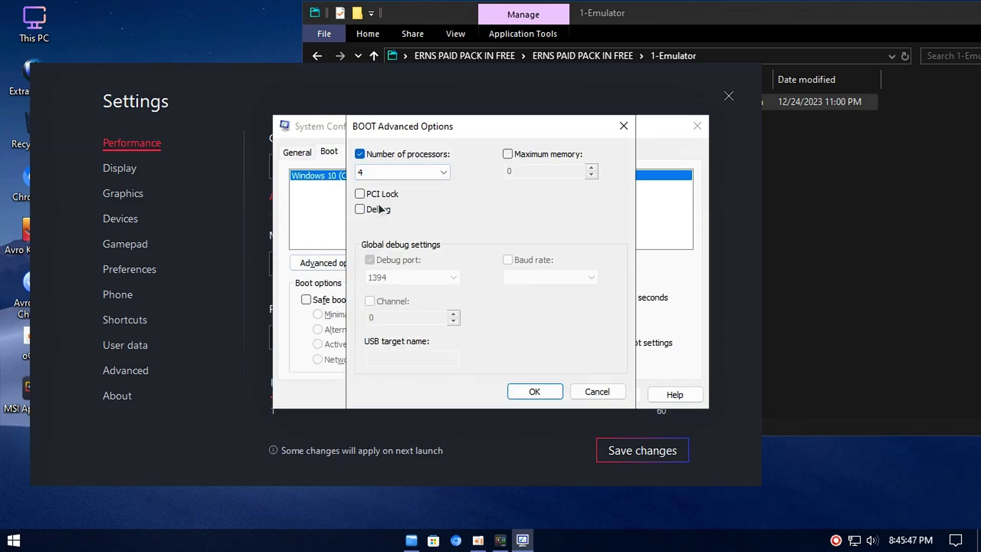
click(526, 391)
click(613, 394)
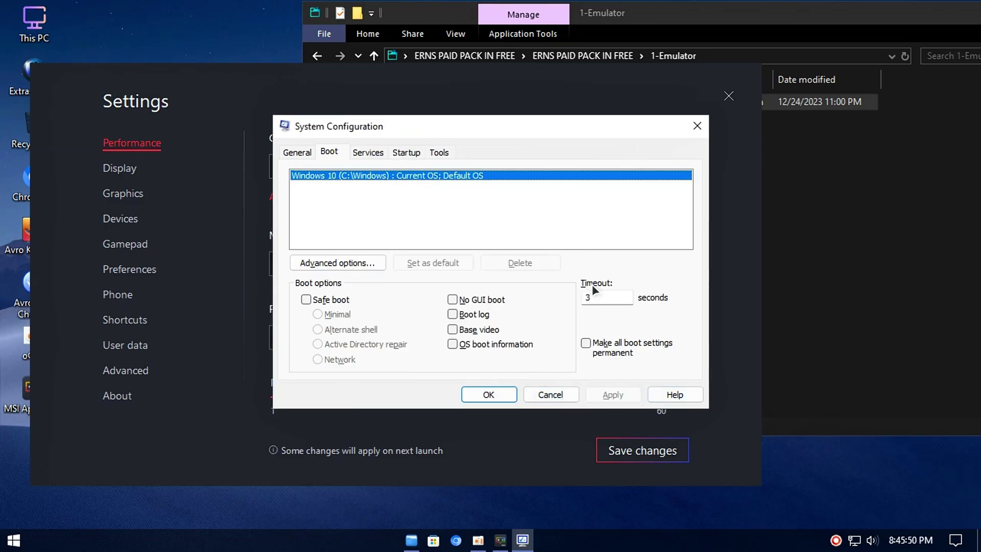
click(464, 394)
click(567, 305)
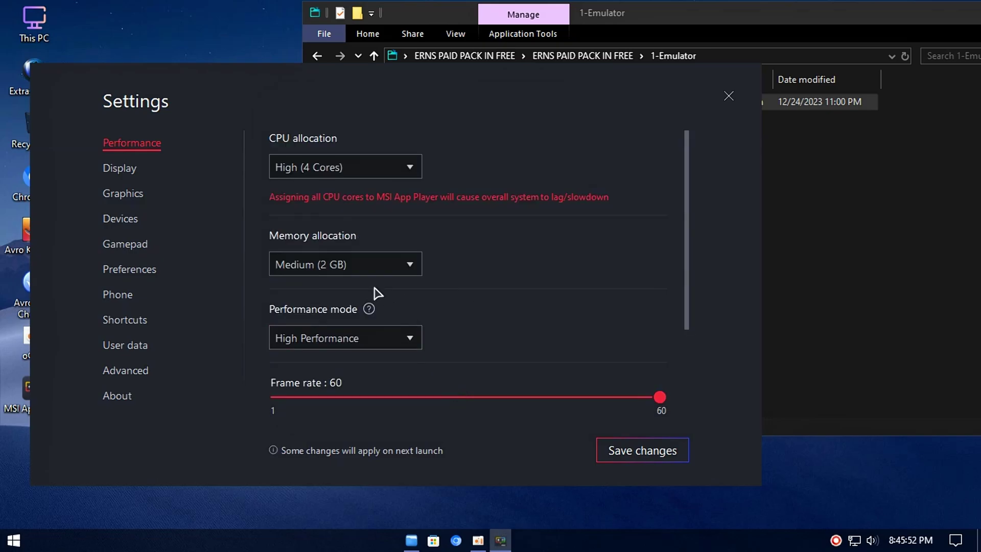
Set the emulator's memory allocation to High (4 GB) and enable high frame rate and FPS display during gameplay.
click(325, 271)
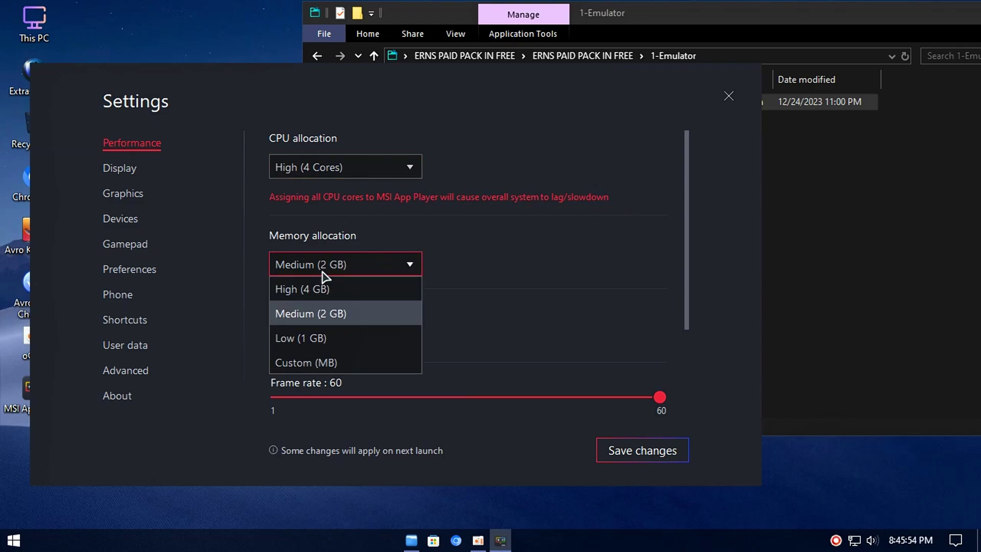
click(312, 292)
scroll(342, 316, down, 5)
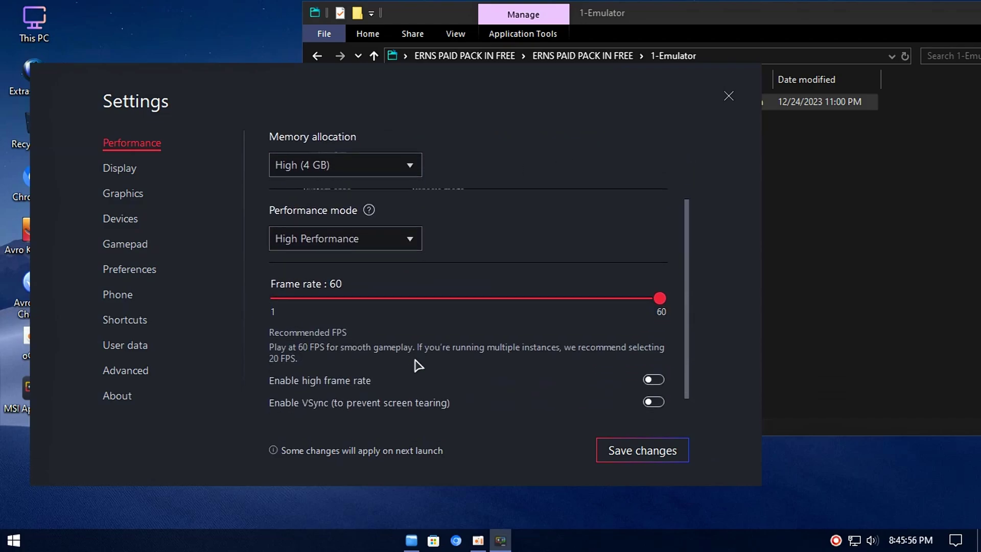
click(654, 352)
click(654, 397)
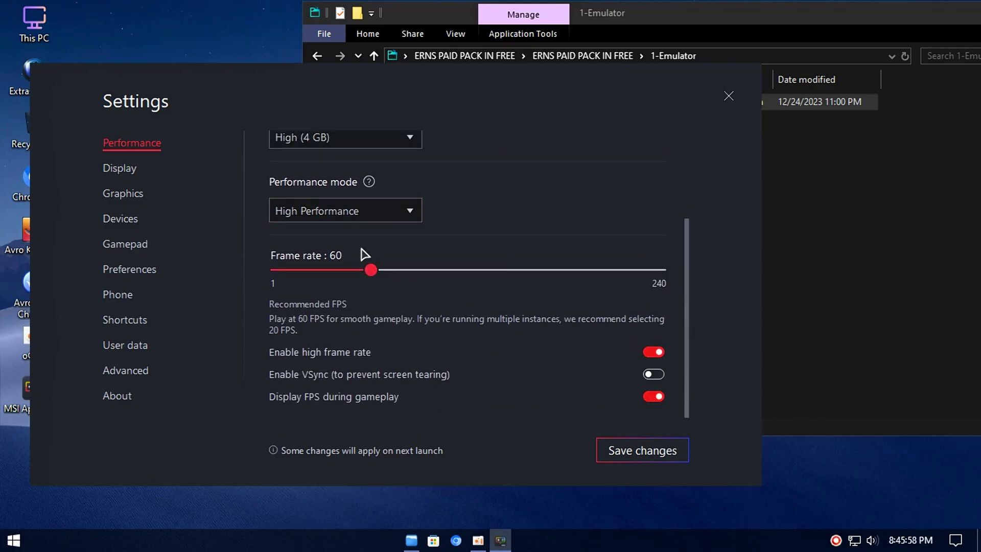
Raise the frame rate to 240, save the performance changes and restart the emulator.
drag(371, 270, 691, 313)
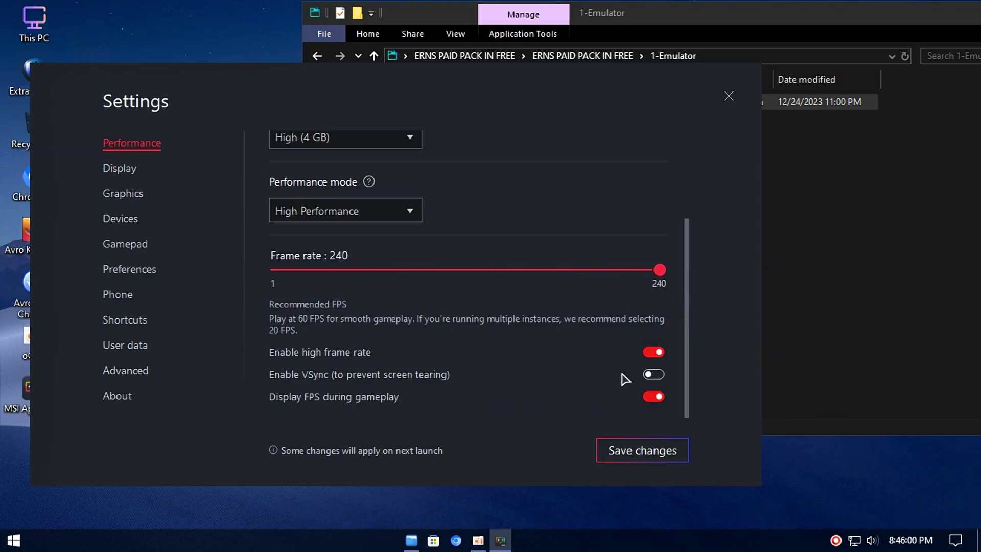
click(633, 449)
click(500, 255)
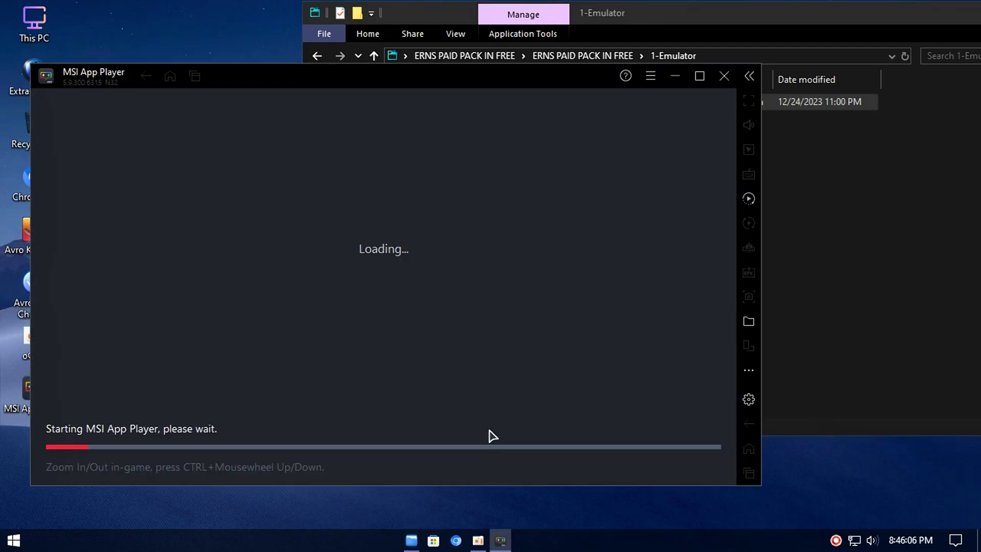
Change the mouse cursor style to System default in the Display settings and save the change.
click(649, 77)
click(129, 176)
scroll(409, 225, down, 1)
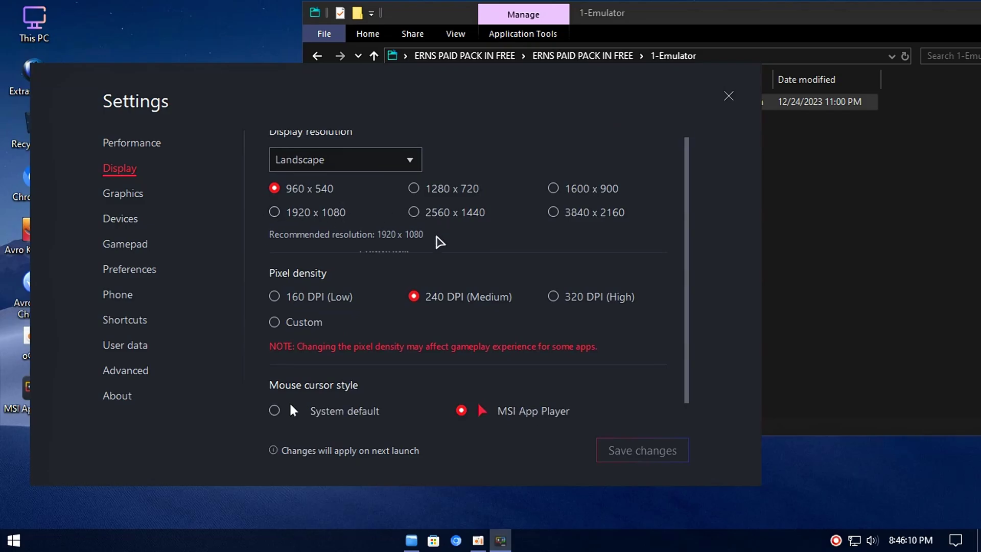
click(274, 394)
click(607, 452)
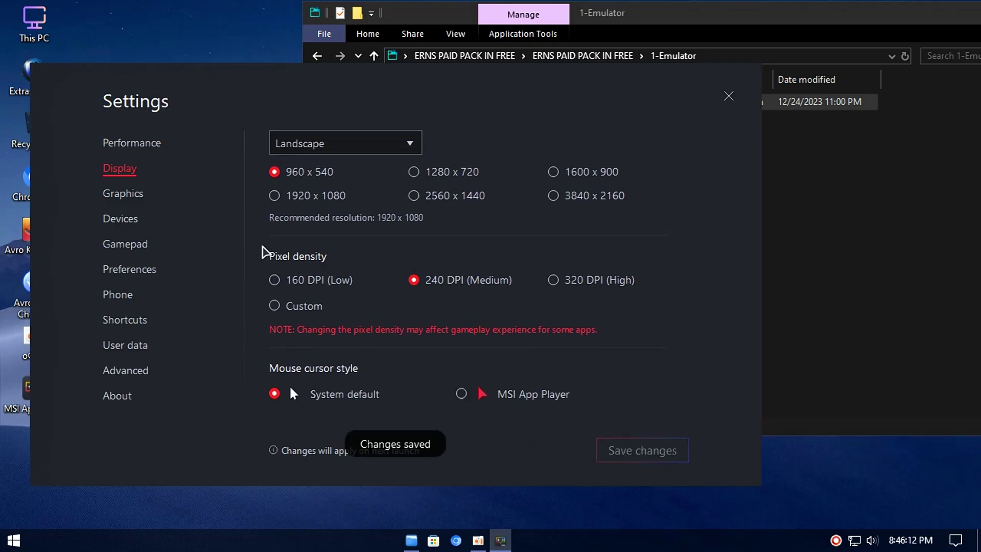
Set the interface renderer to OpenGL and ASTC textures to Hardware decoding, save, and restart the emulator to apply them.
click(127, 194)
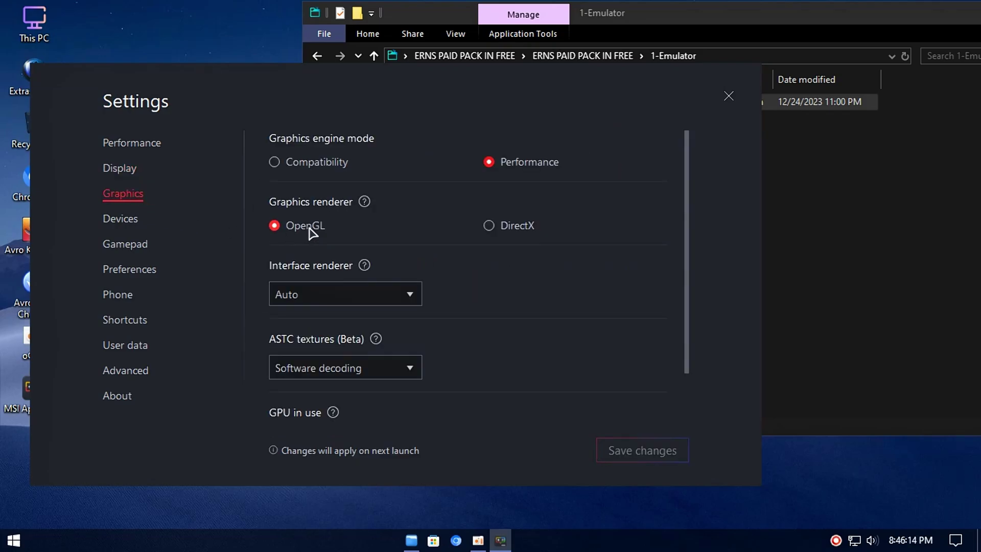
click(335, 294)
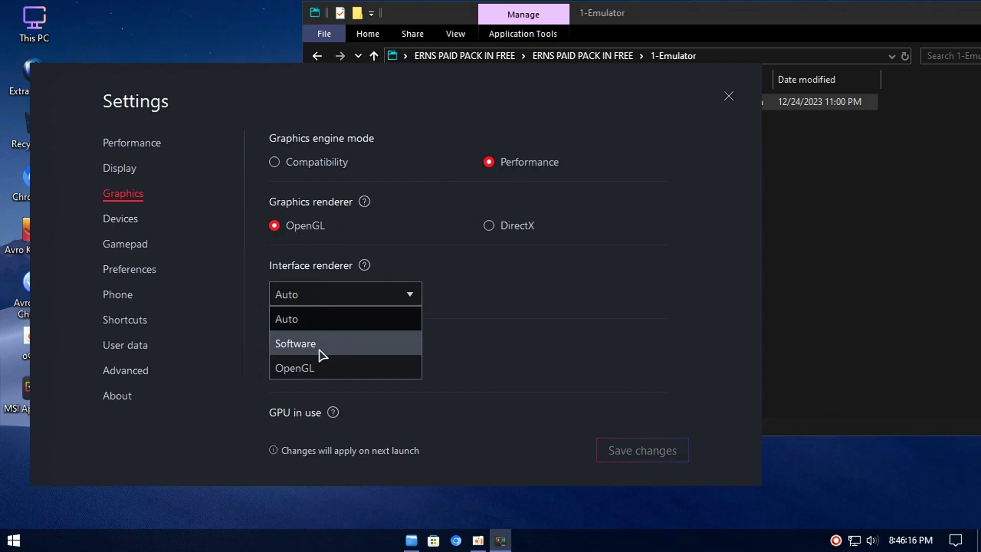
click(321, 369)
scroll(360, 373, down, 1)
click(327, 317)
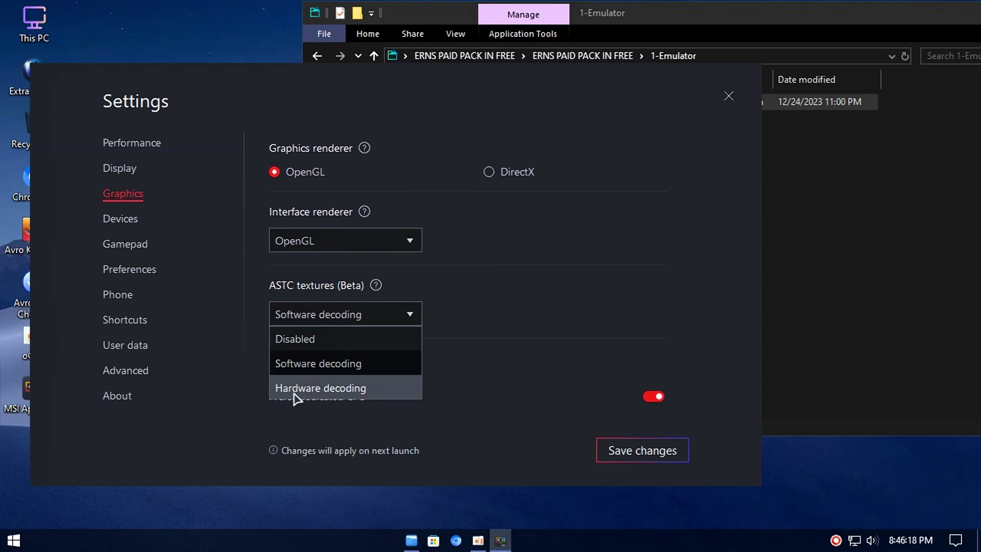
click(318, 388)
click(620, 452)
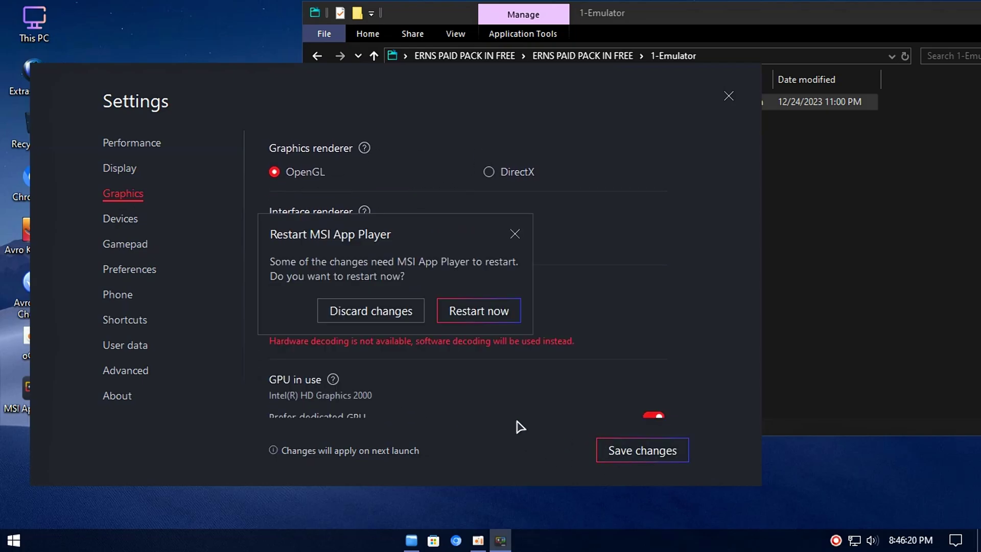
click(478, 310)
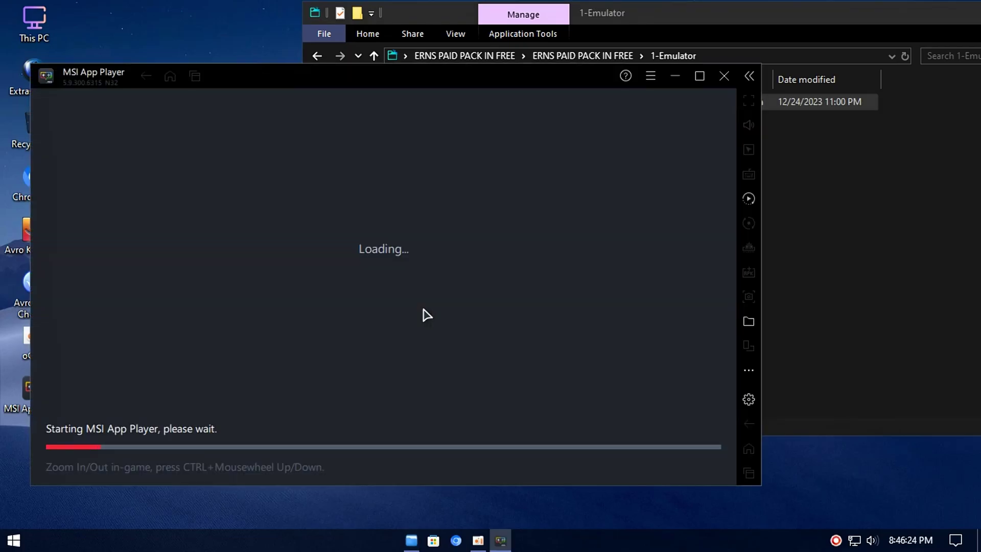
Turn off Discord connection, desktop shortcut creation and Android tapping sound in the Preferences settings, and save the changes.
click(748, 399)
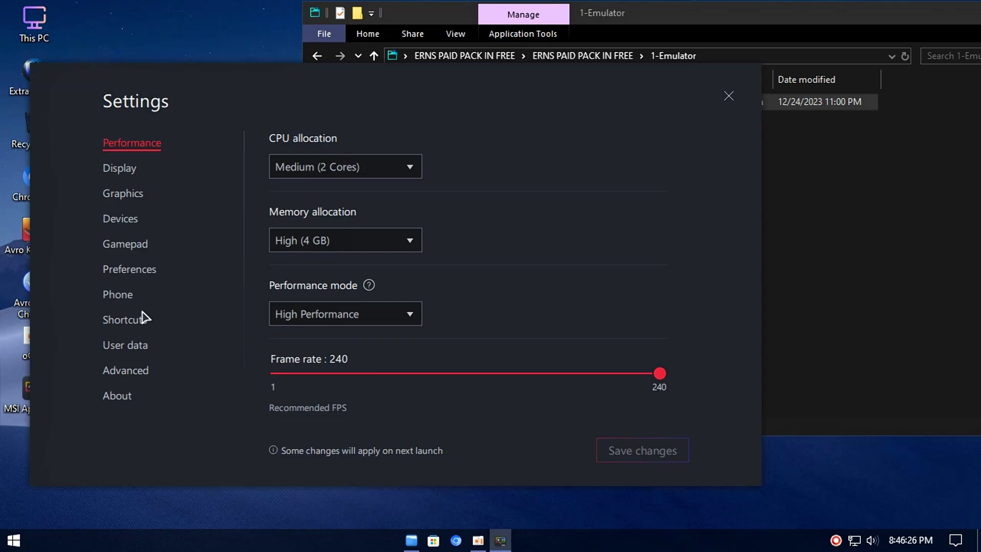
click(125, 279)
click(119, 326)
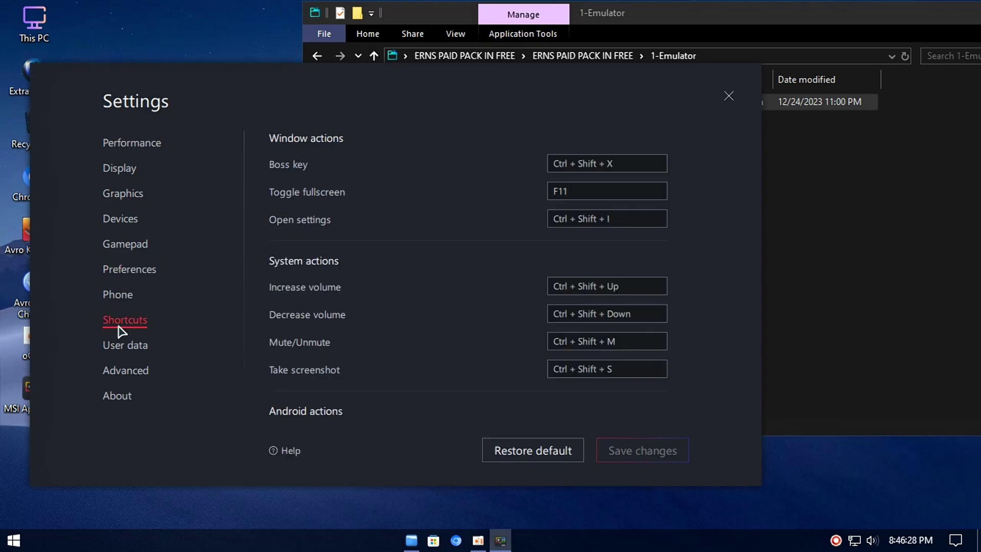
click(117, 295)
click(129, 269)
click(653, 253)
click(654, 232)
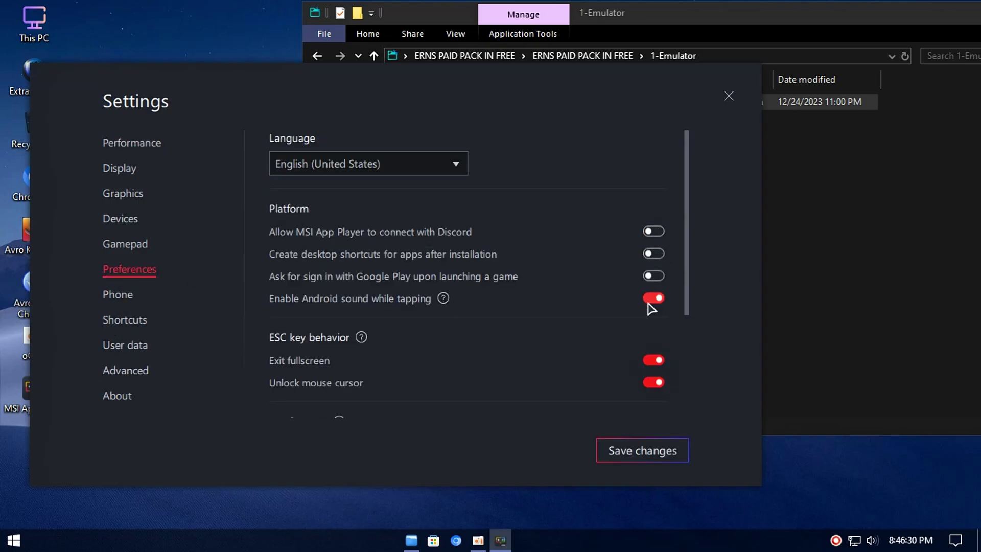
click(652, 299)
scroll(611, 388, down, 2)
click(615, 447)
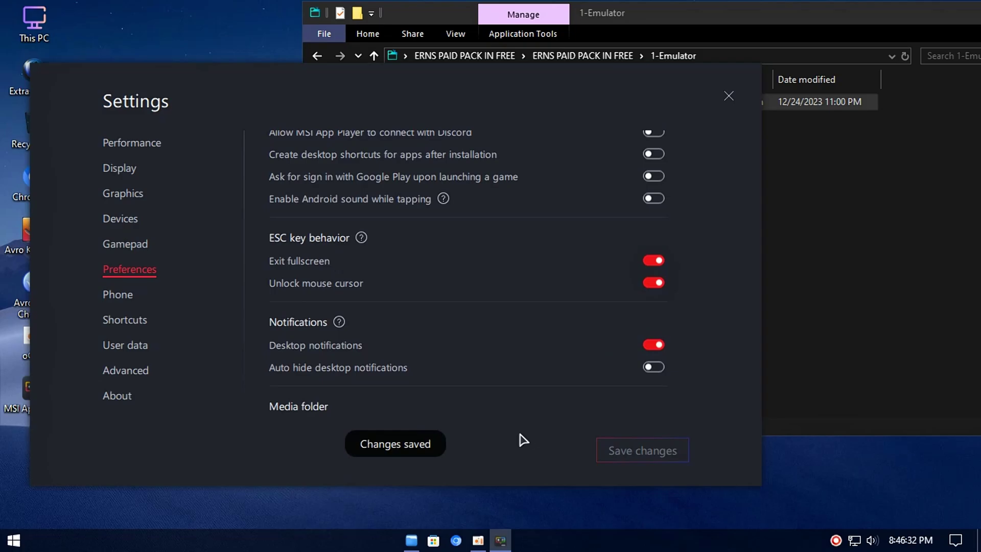
Look through the User data, Advanced, About, Shortcuts and Phone settings pages.
click(145, 350)
click(120, 375)
click(116, 393)
click(123, 342)
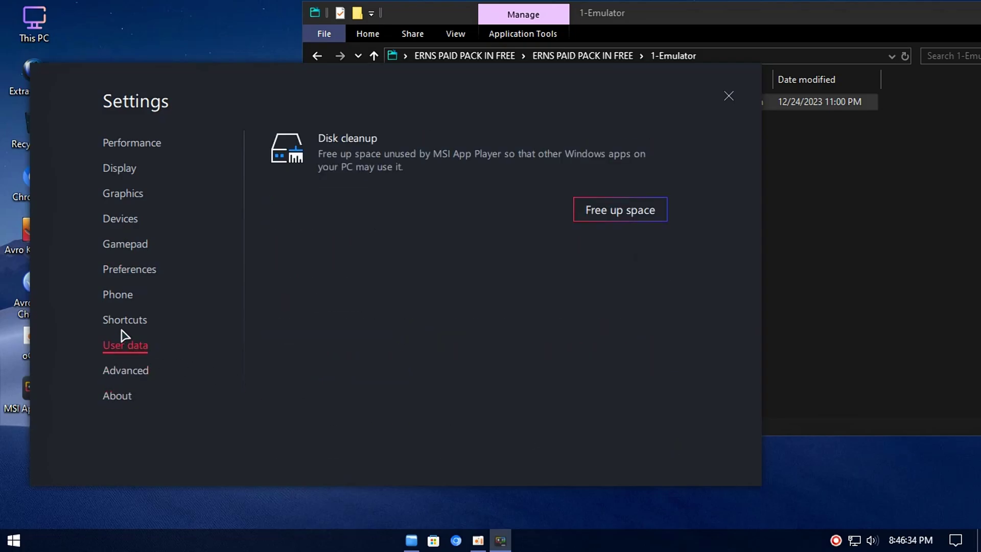
click(124, 322)
click(118, 299)
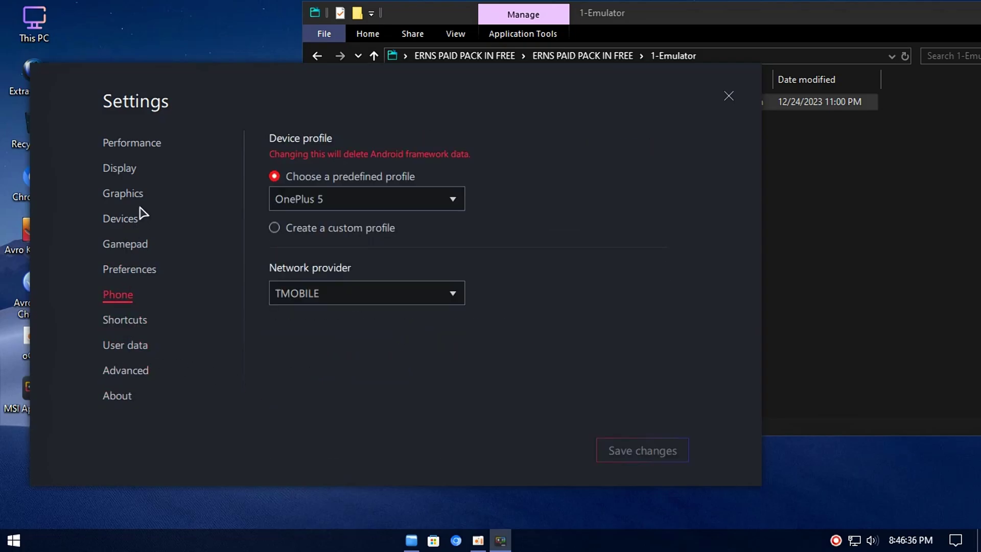
Set the predefined device profile to Asus ROG 2 in the Phone settings and save the change.
click(730, 97)
click(749, 398)
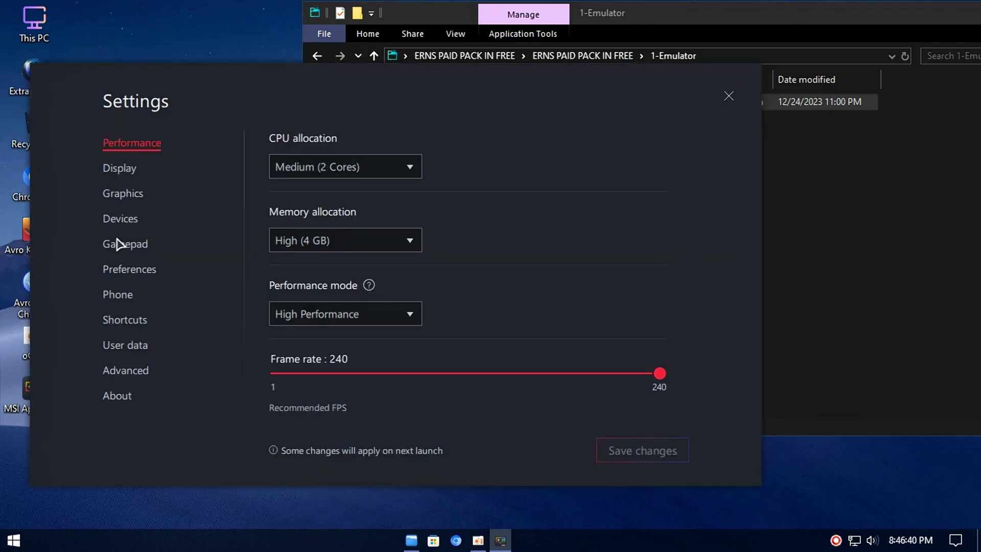
click(127, 297)
click(340, 202)
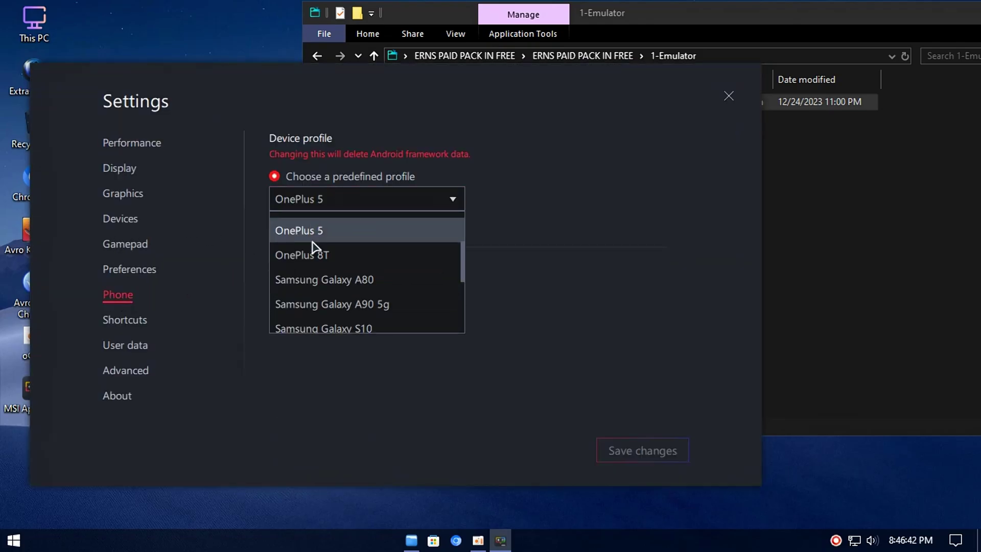
scroll(316, 240, up, 2)
click(294, 225)
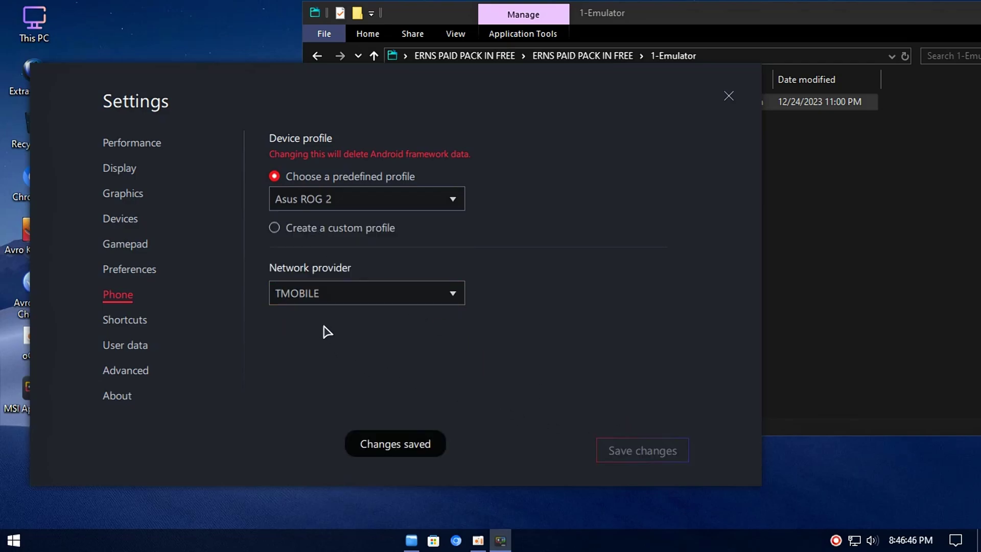
Set the CPU allocation to High (4 Cores) in the Performance settings, save, and restart the emulator to apply it.
click(142, 148)
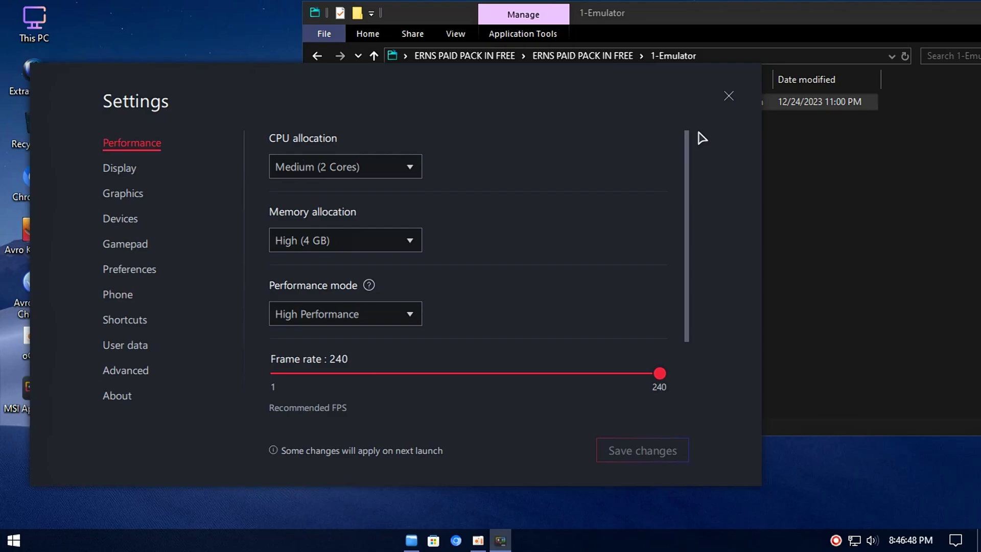
click(358, 169)
click(291, 190)
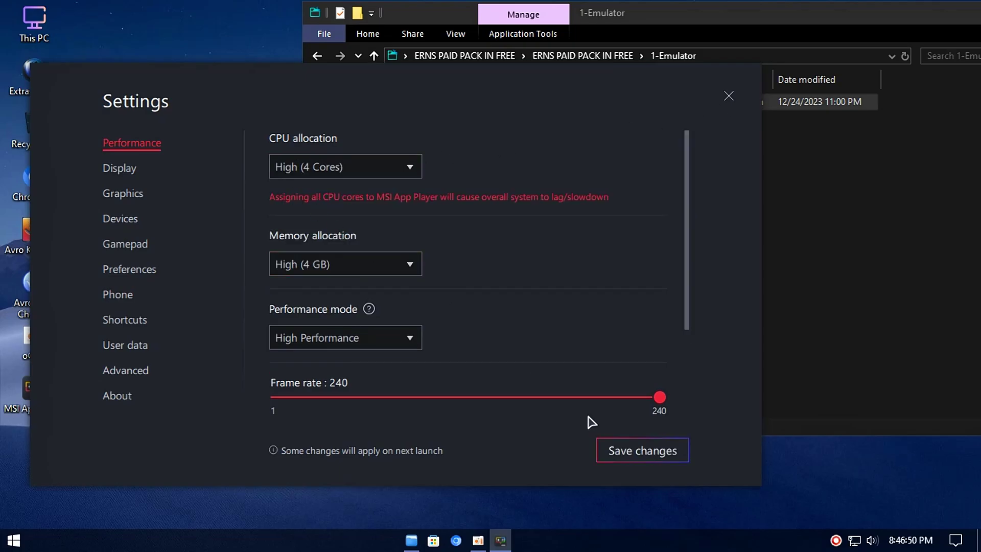
click(642, 450)
click(481, 311)
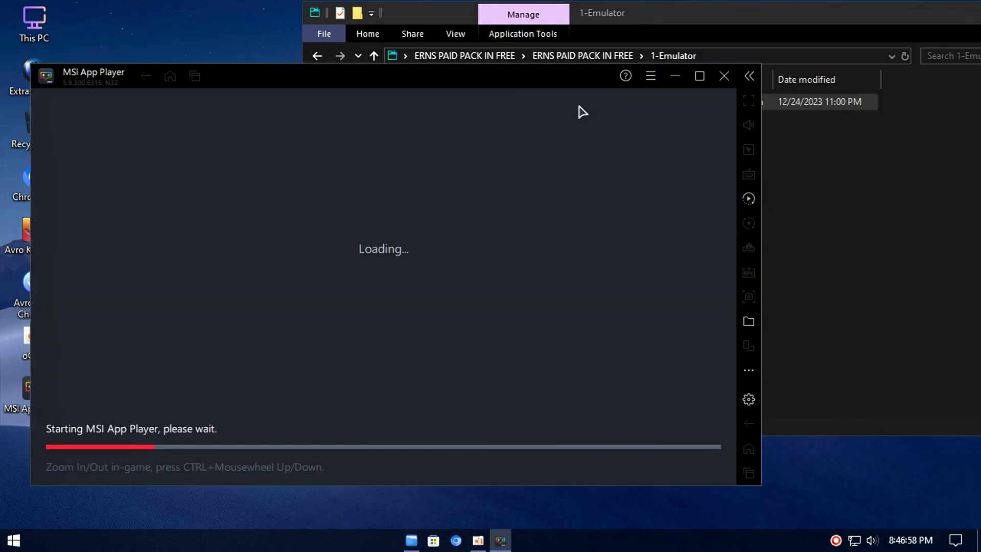
click(729, 97)
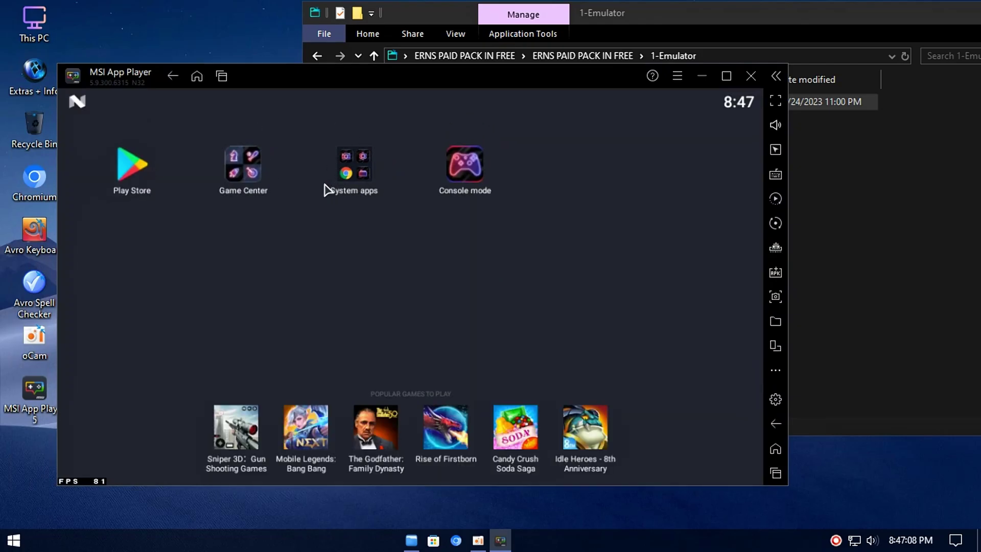
Open the list of all apps in the emulator's Android settings and disable the Calculator app.
click(353, 176)
click(349, 282)
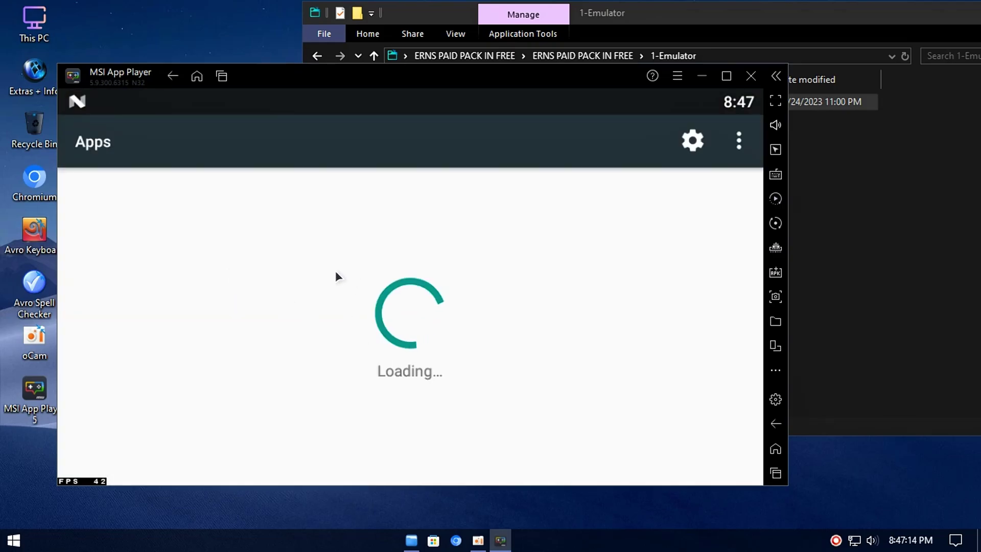
scroll(339, 322, down, 2)
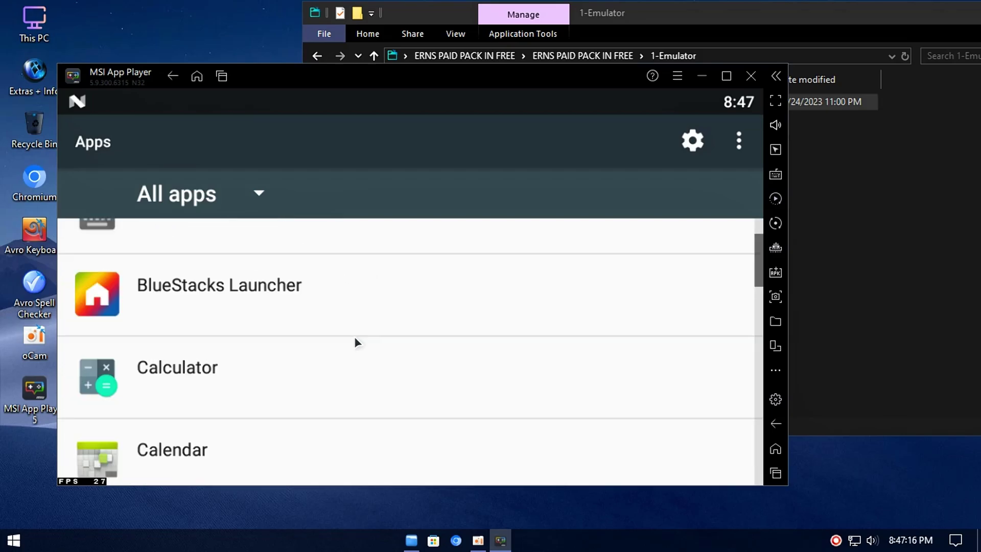
scroll(337, 358, up, 2)
scroll(336, 353, down, 2)
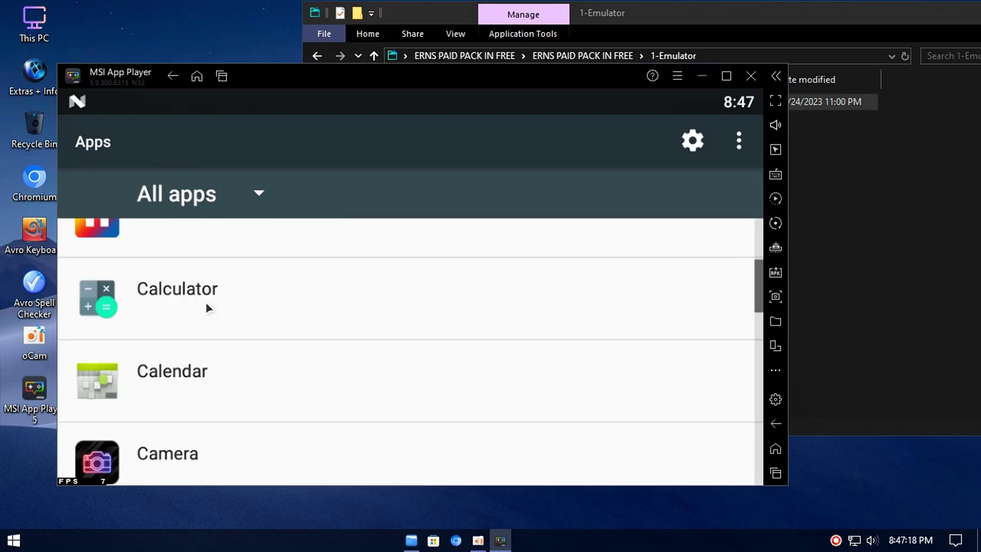
click(205, 302)
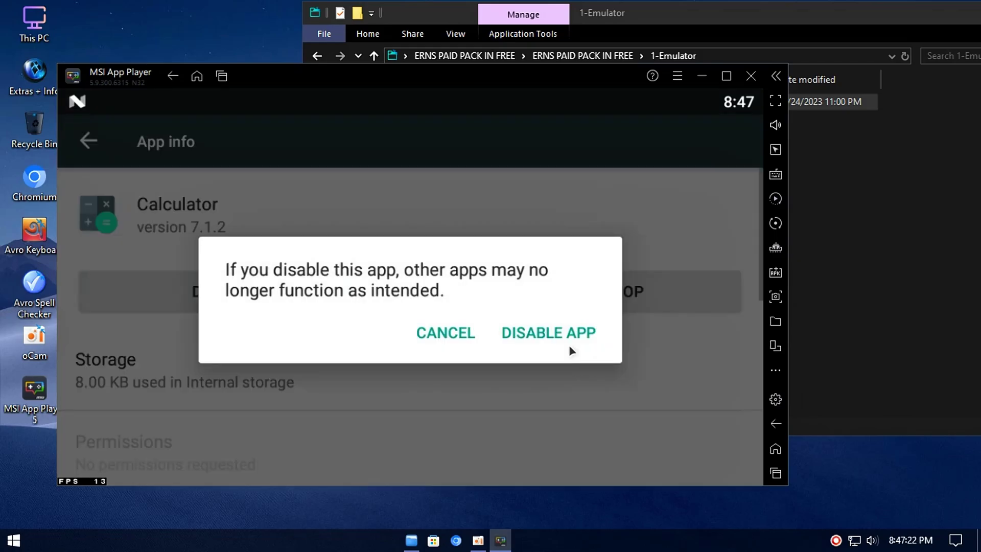
click(568, 342)
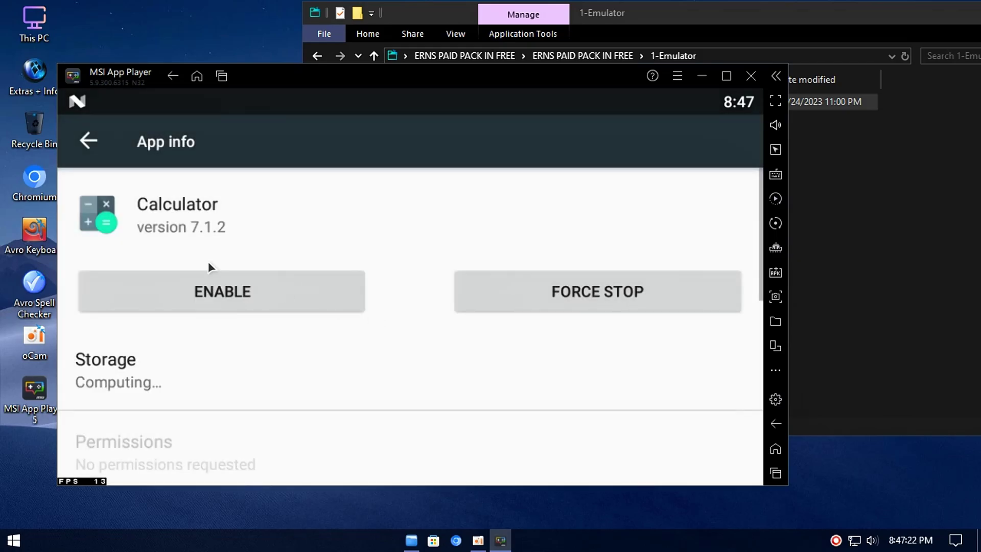
click(87, 142)
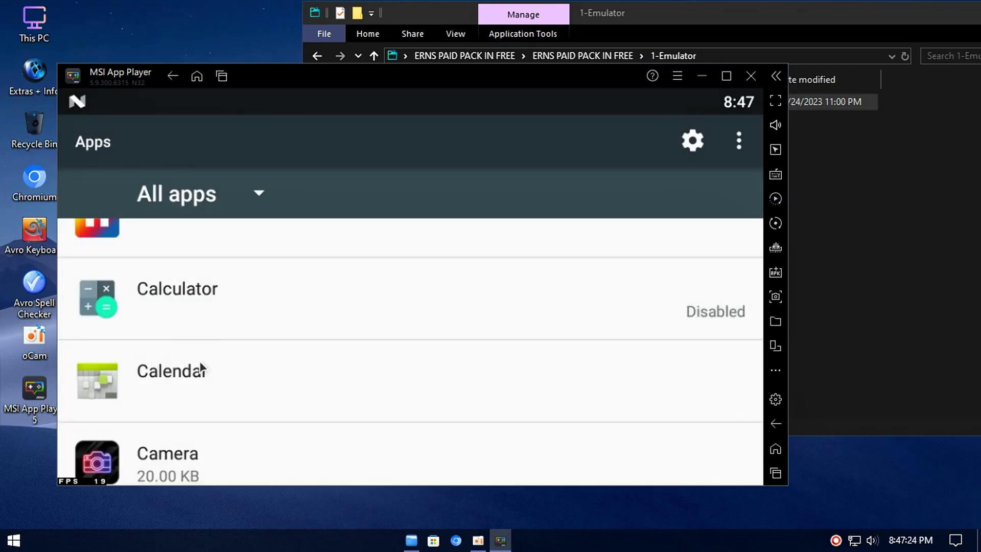
Disable the Calendar and Camera apps.
drag(222, 339, 144, 295)
click(218, 314)
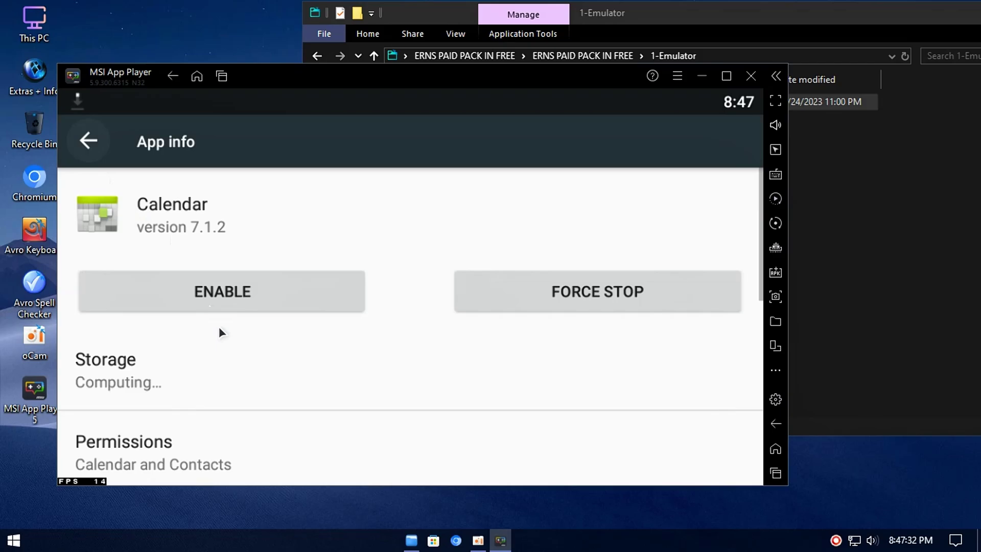
key(Escape)
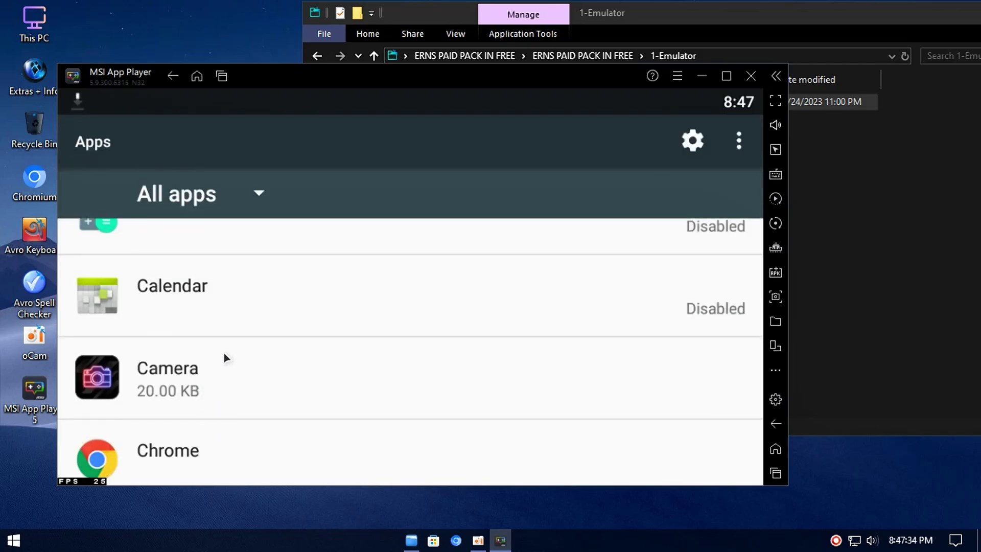
scroll(228, 332, down, 2)
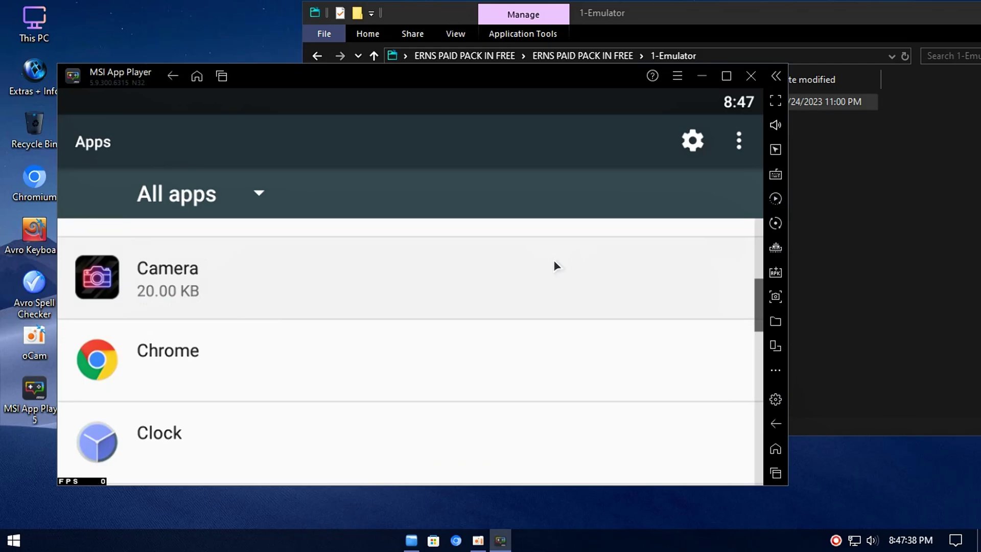
click(302, 277)
click(241, 294)
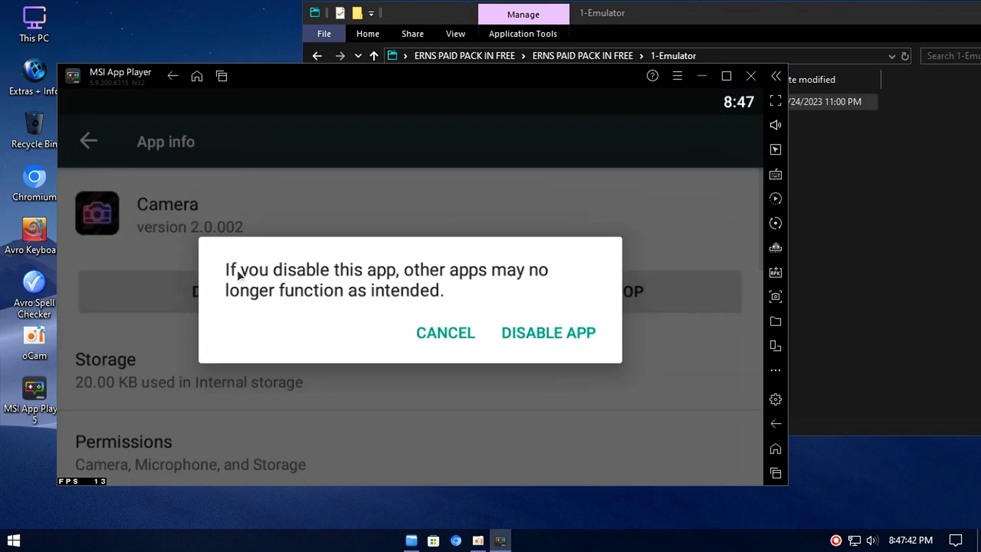
click(540, 330)
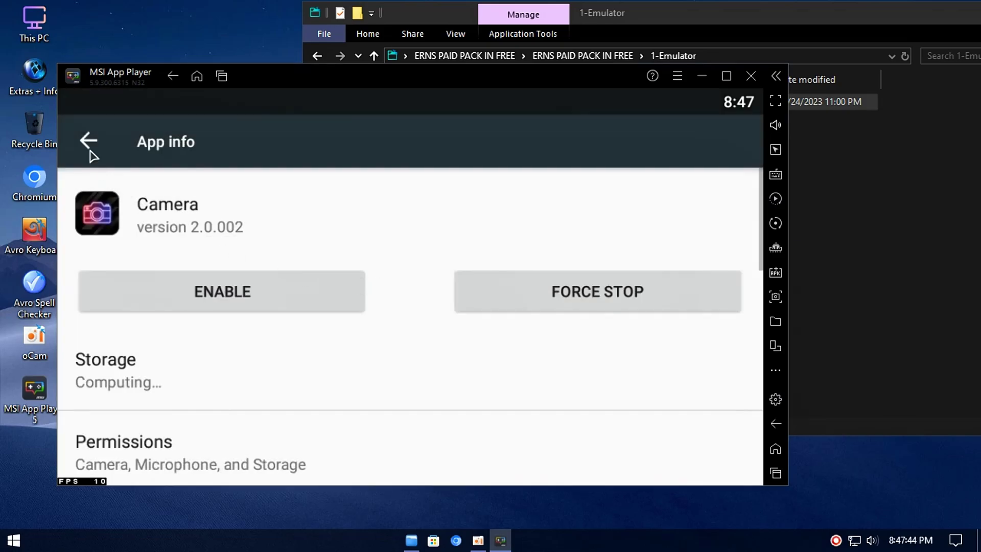
Disable the Clock app and return to the list of all apps.
scroll(284, 413, down, 3)
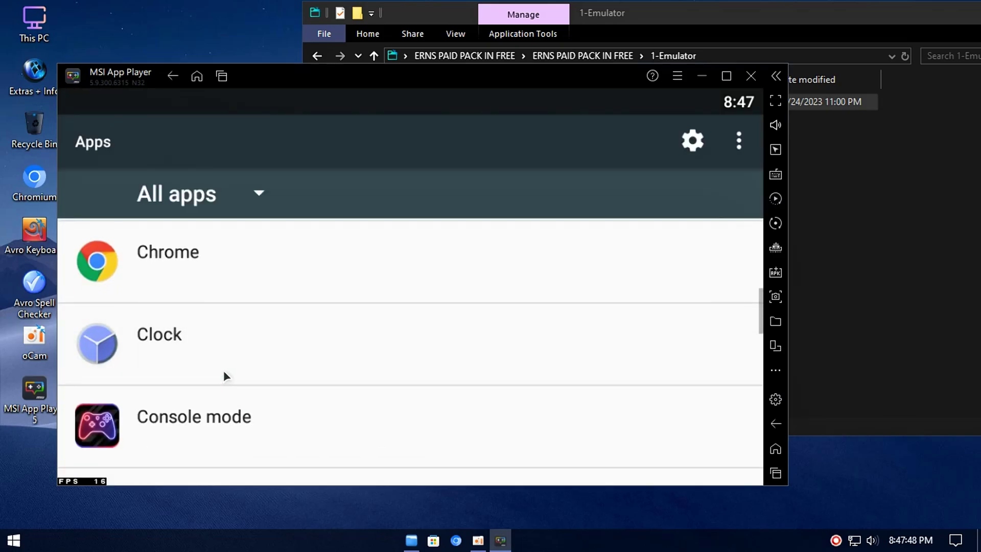
click(225, 375)
click(257, 292)
click(562, 337)
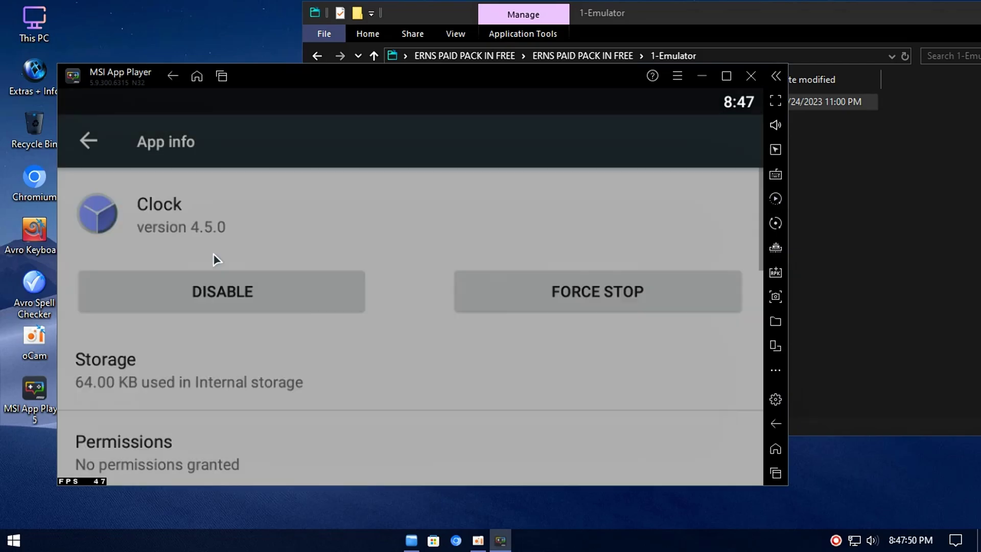
key(Escape)
Disable the Gallery app and return to the list of all apps.
scroll(278, 358, down, 3)
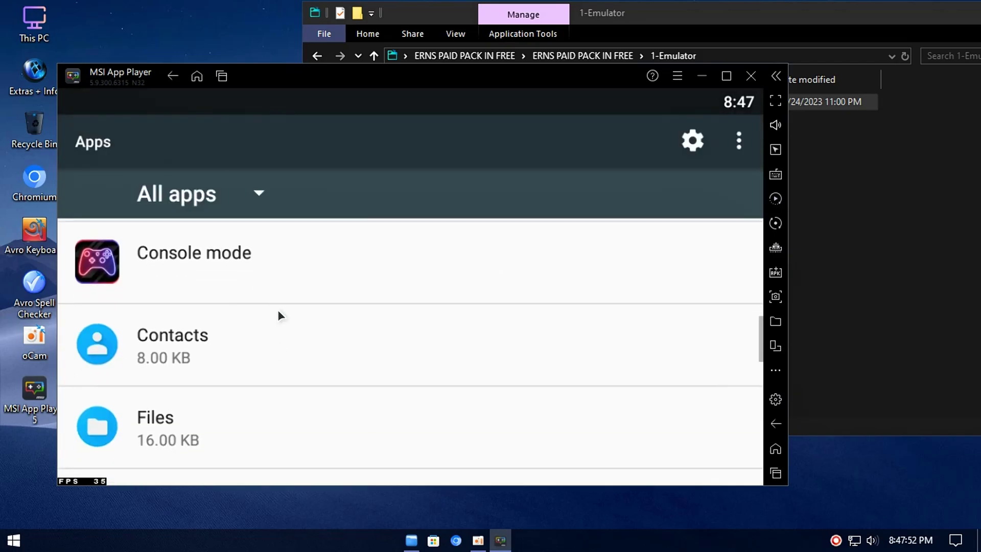
scroll(156, 290, down, 4)
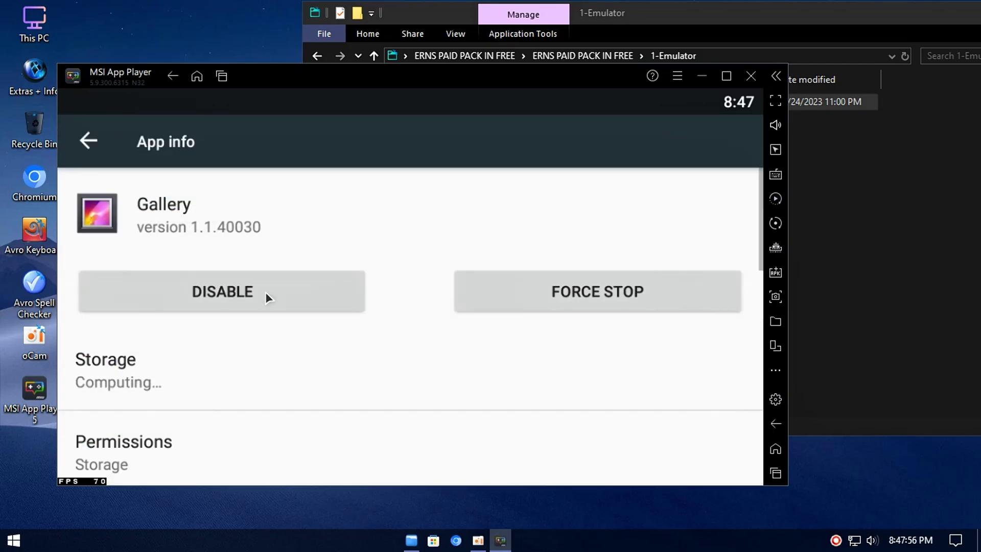
click(265, 292)
click(590, 336)
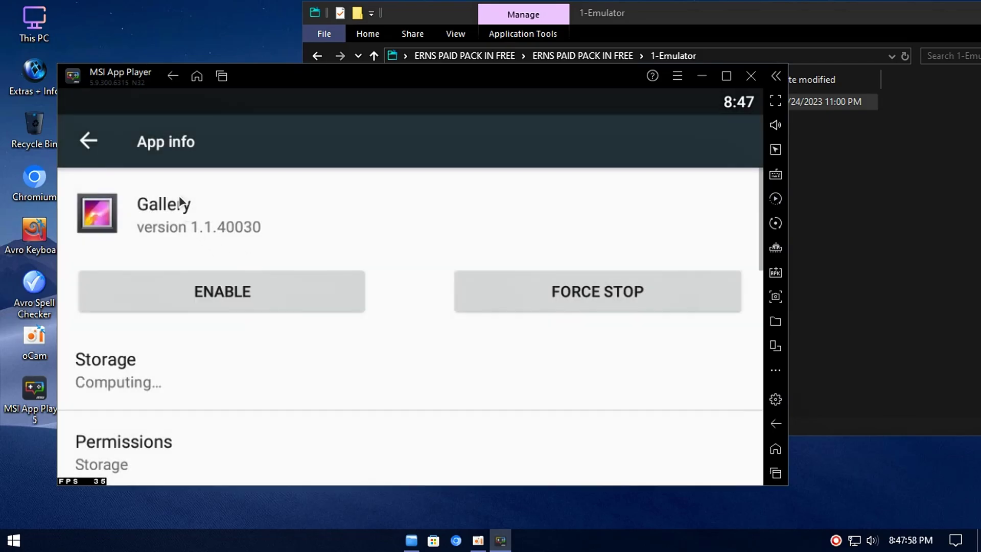
click(90, 143)
Disable the Game Center app from its App info page.
scroll(204, 332, down, 2)
click(248, 257)
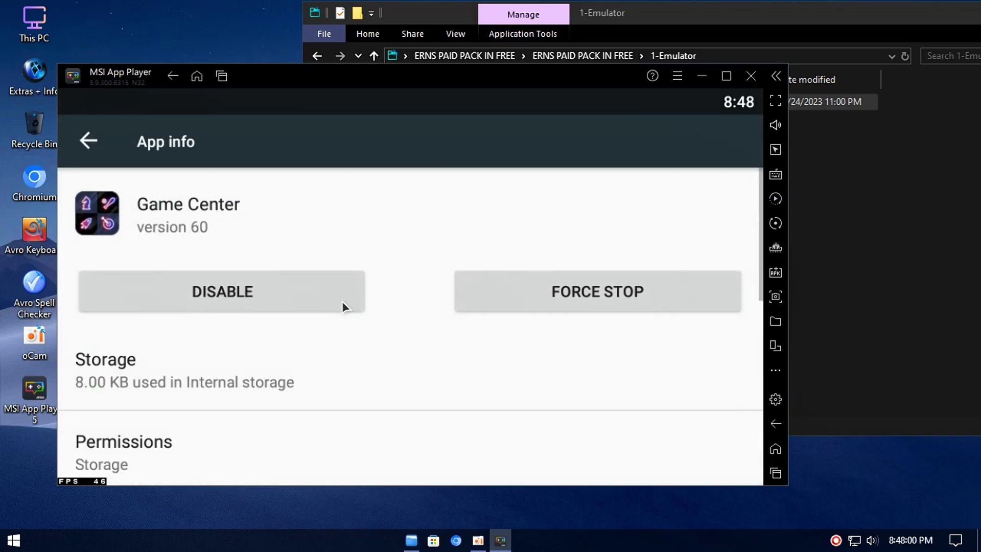
click(342, 302)
click(508, 333)
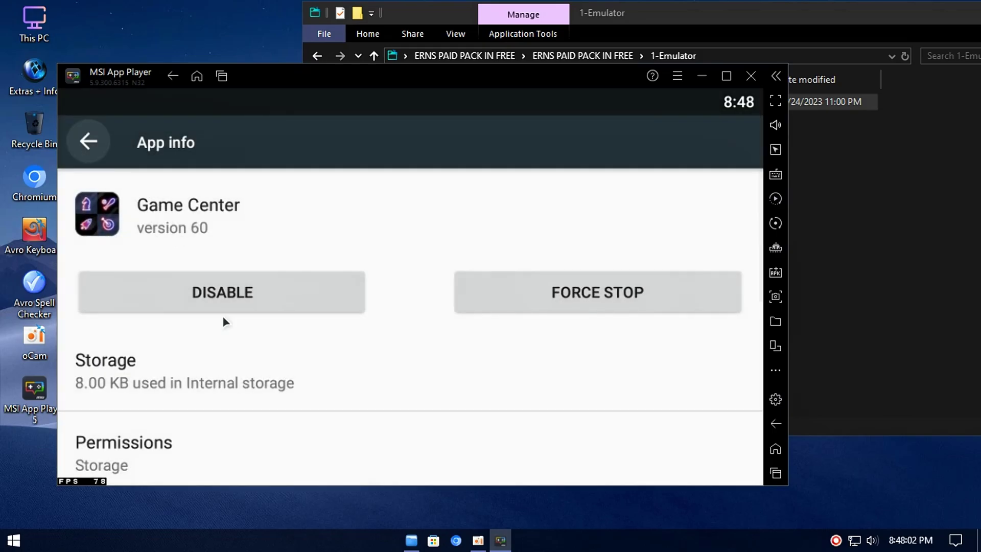
Disable the Phone app and check the remaining entries at the end of the app list.
scroll(224, 358, down, 2)
scroll(233, 439, up, 1)
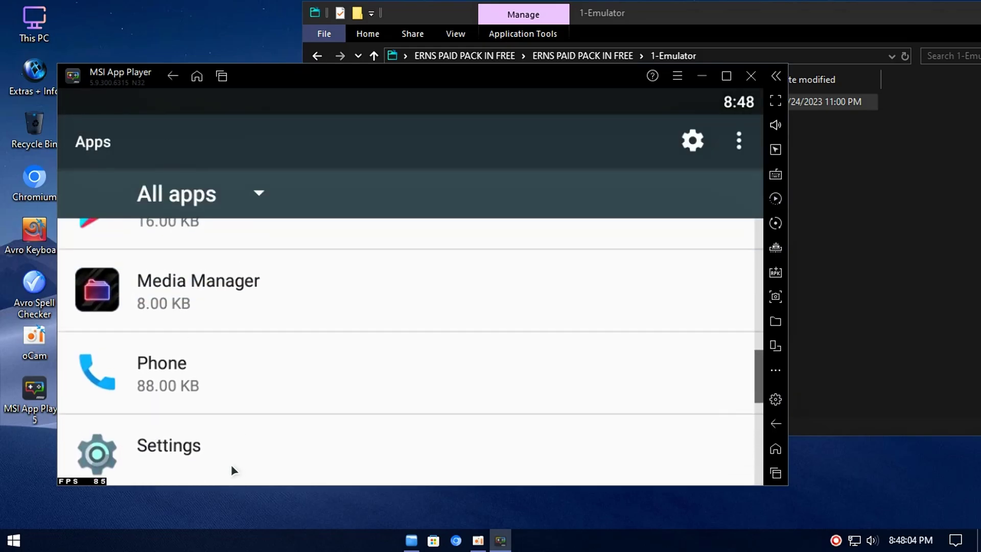
click(170, 363)
click(307, 302)
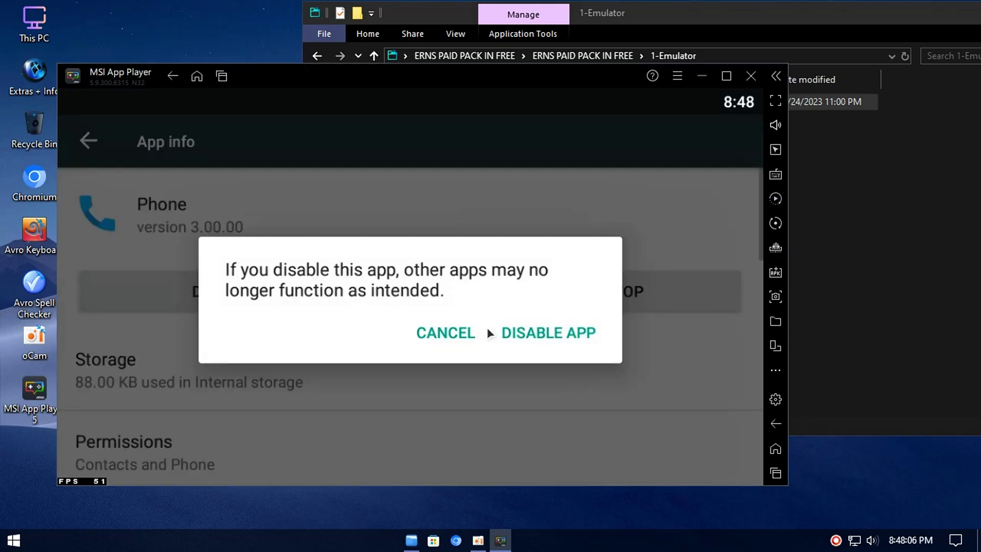
click(501, 333)
click(88, 140)
scroll(322, 368, down, 2)
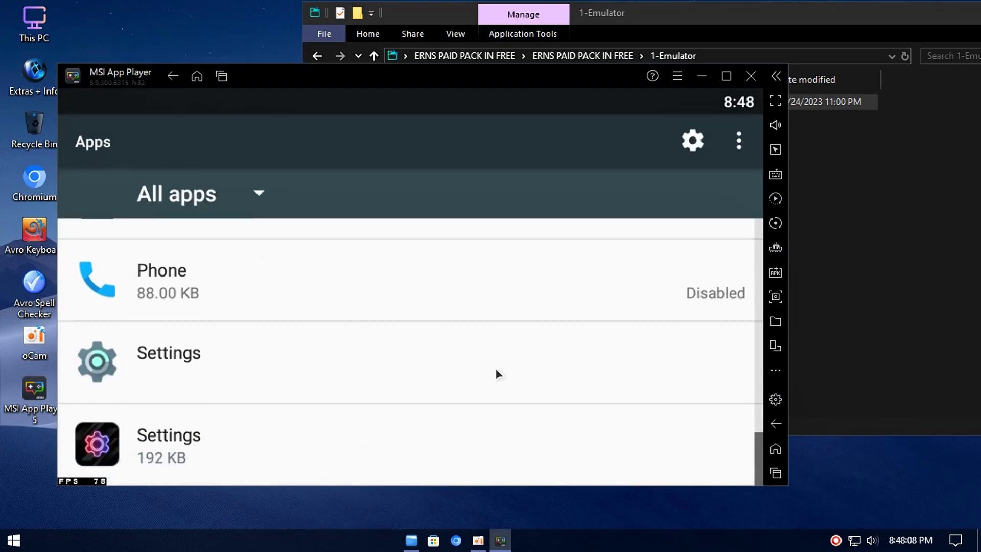
Dismiss the Android settings from the recent apps and close the emulator, confirming the exit.
click(776, 473)
drag(543, 386, 425, 310)
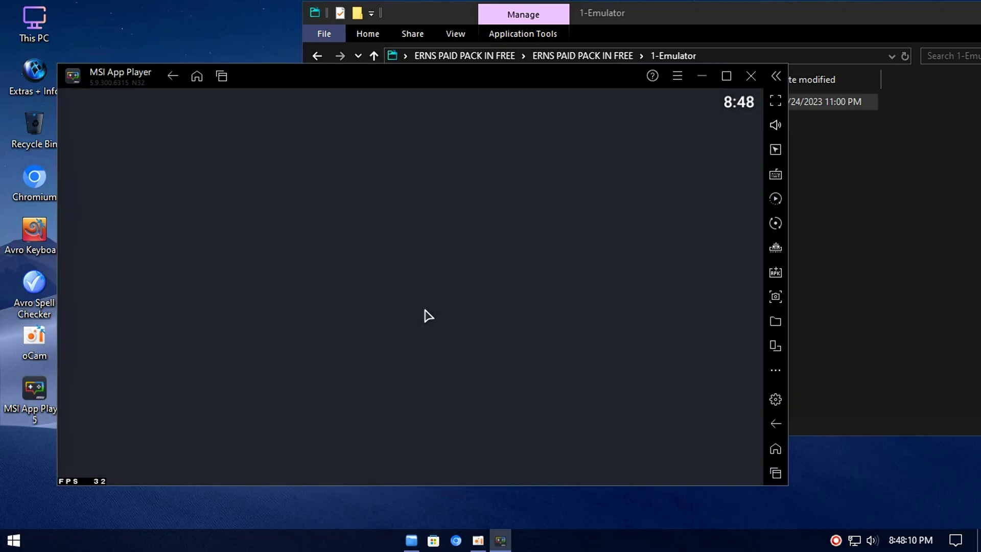
click(751, 75)
click(504, 302)
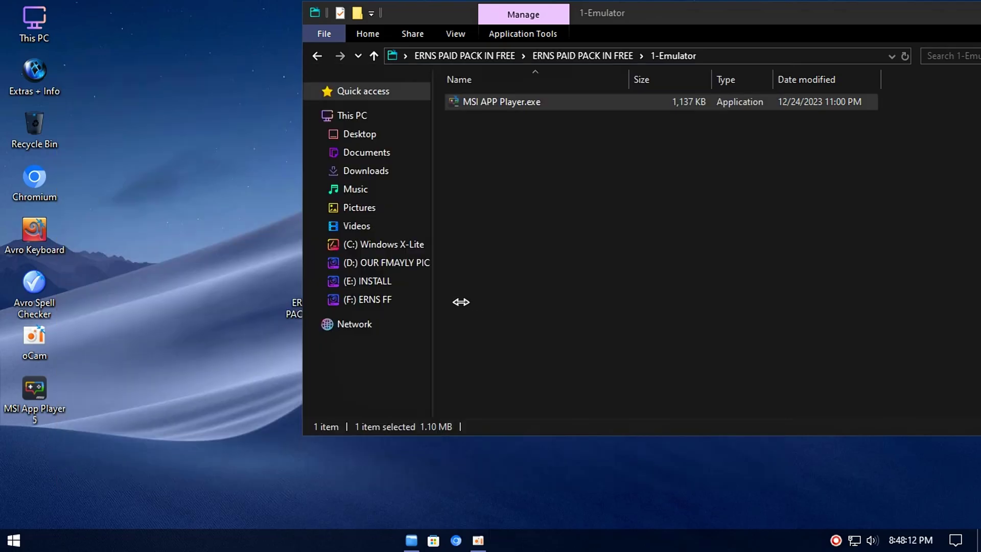
Run OOSU10.exe from the 2-fps booster folder and display its Local Machine settings.
click(374, 55)
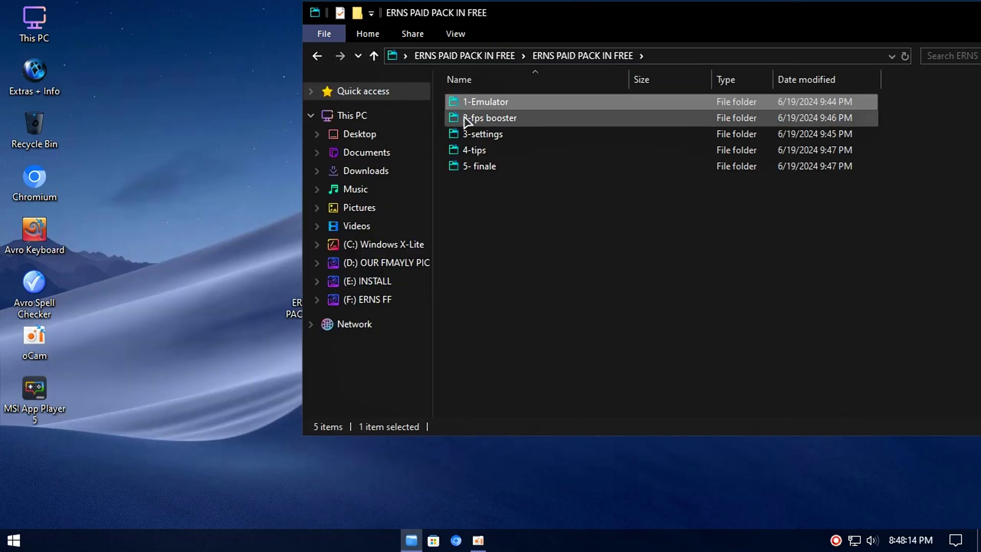
double_click(466, 122)
click(480, 150)
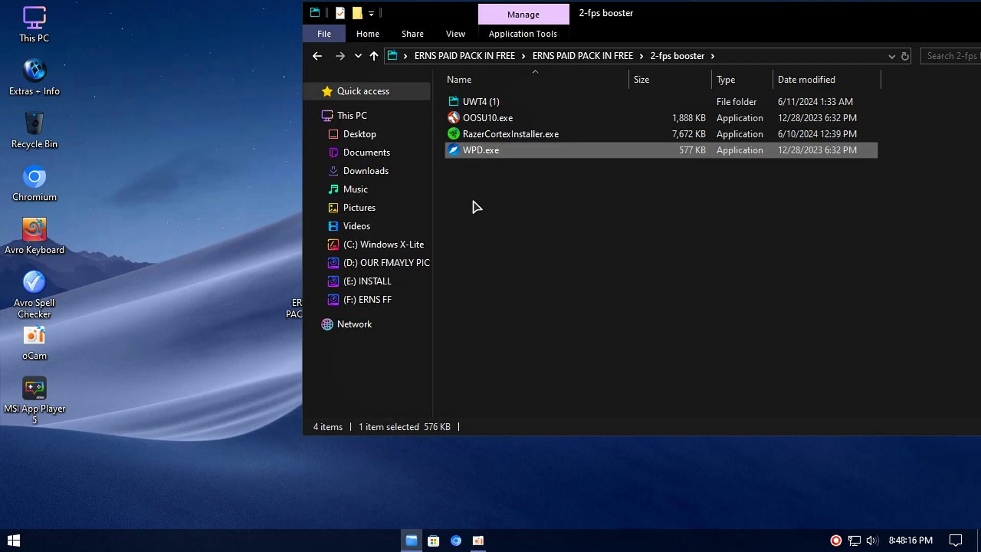
click(477, 206)
click(512, 115)
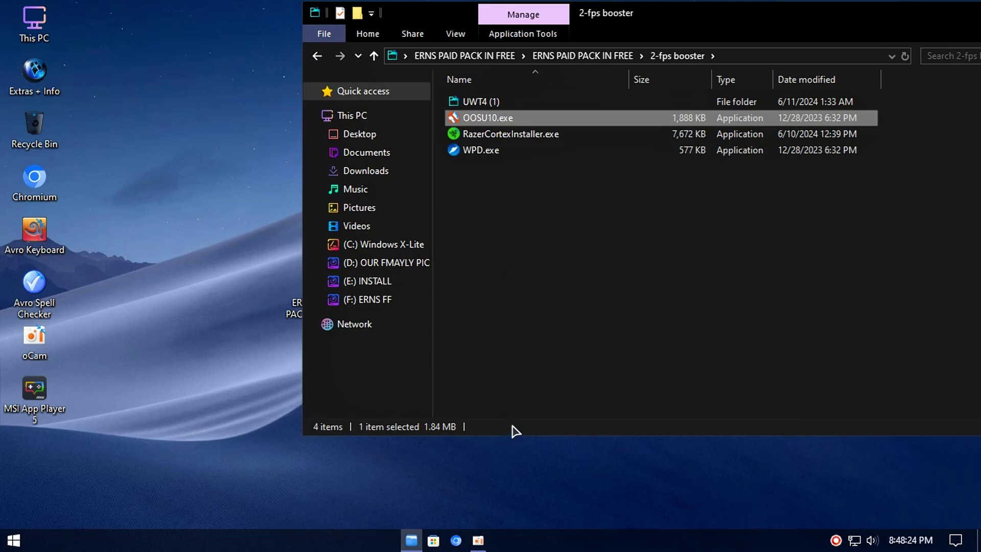
key(Return)
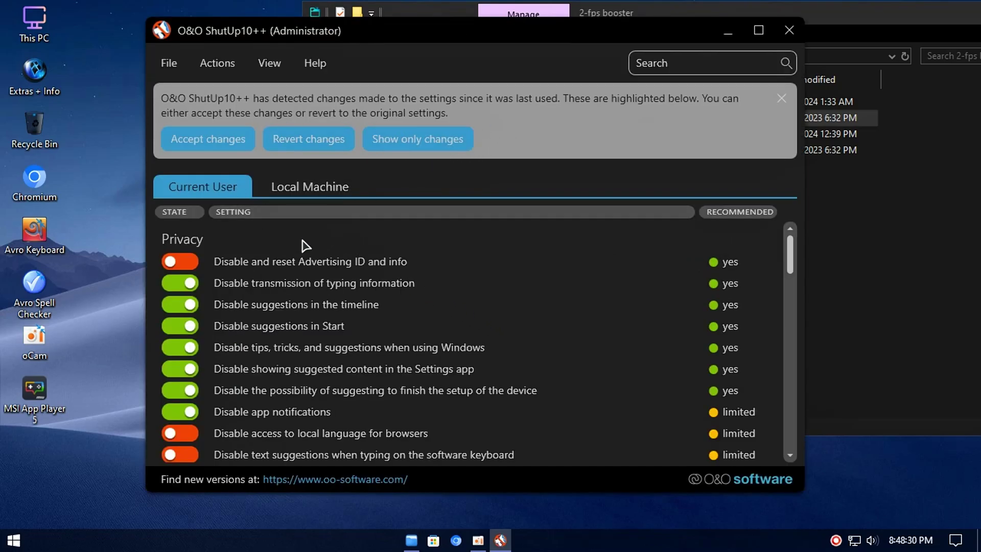
click(175, 194)
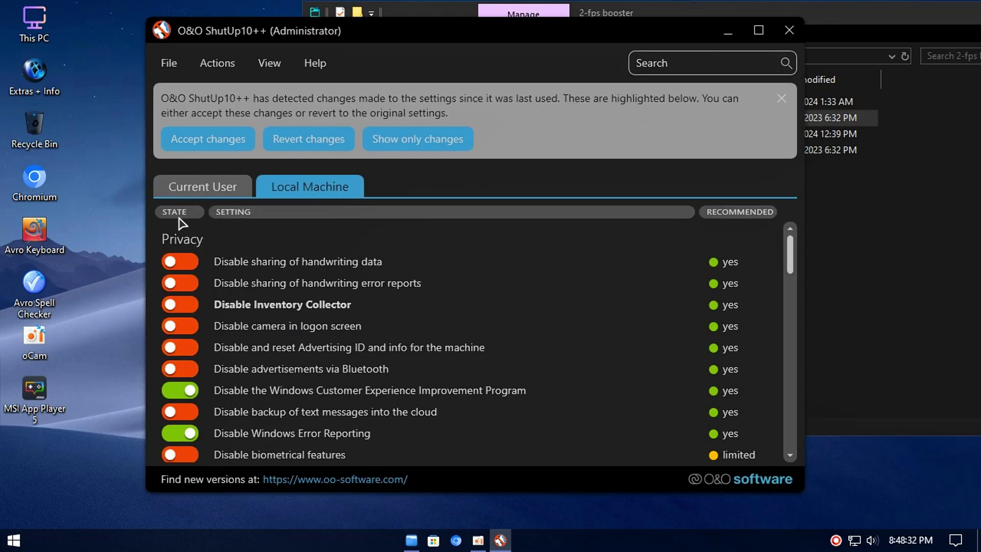
Compare the Current User and Local Machine privacy settings, sorting them by state and by recommendation.
click(754, 215)
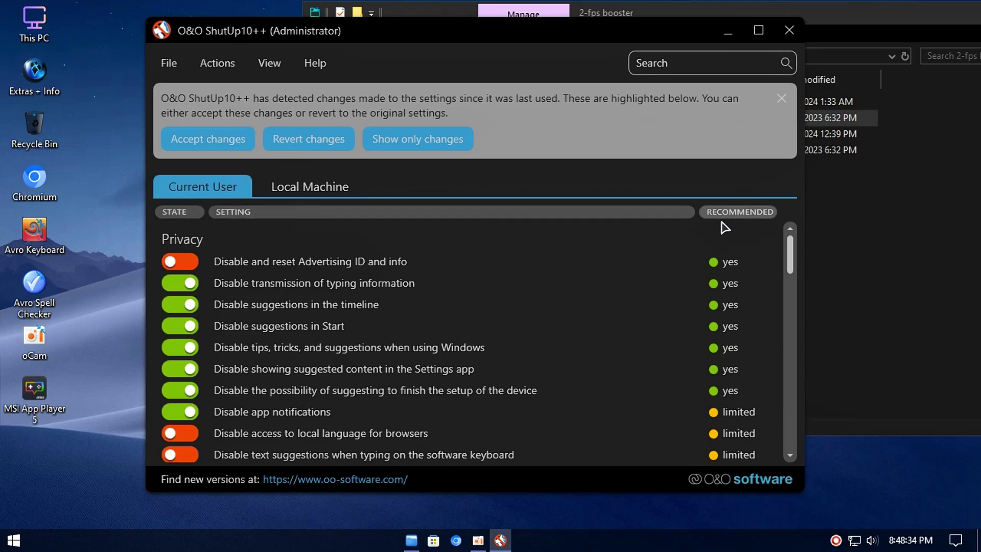
click(183, 213)
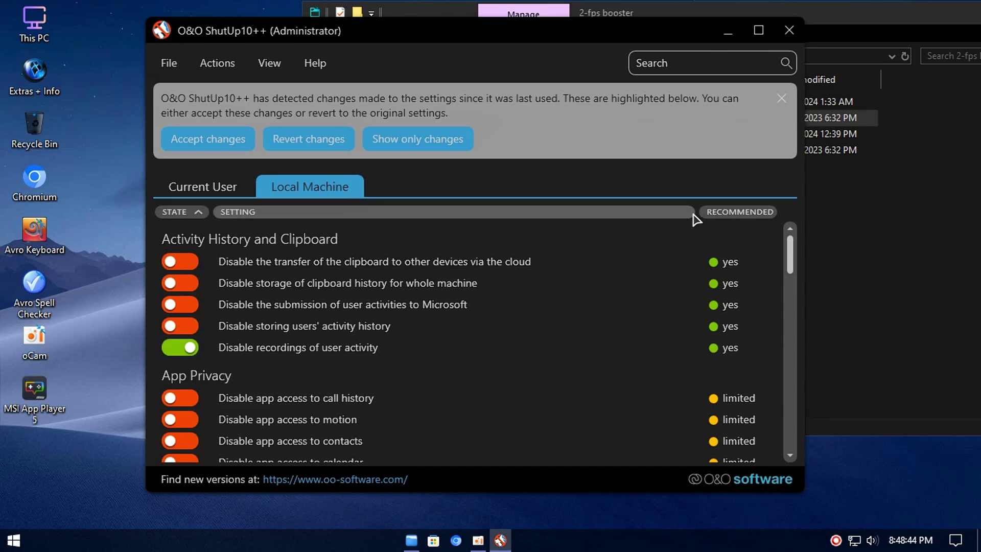
click(728, 211)
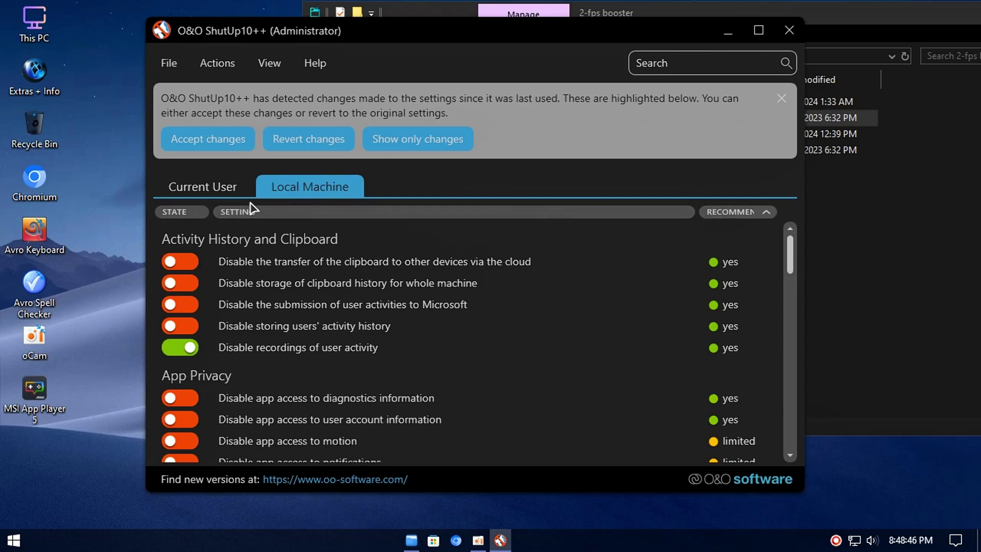
click(202, 193)
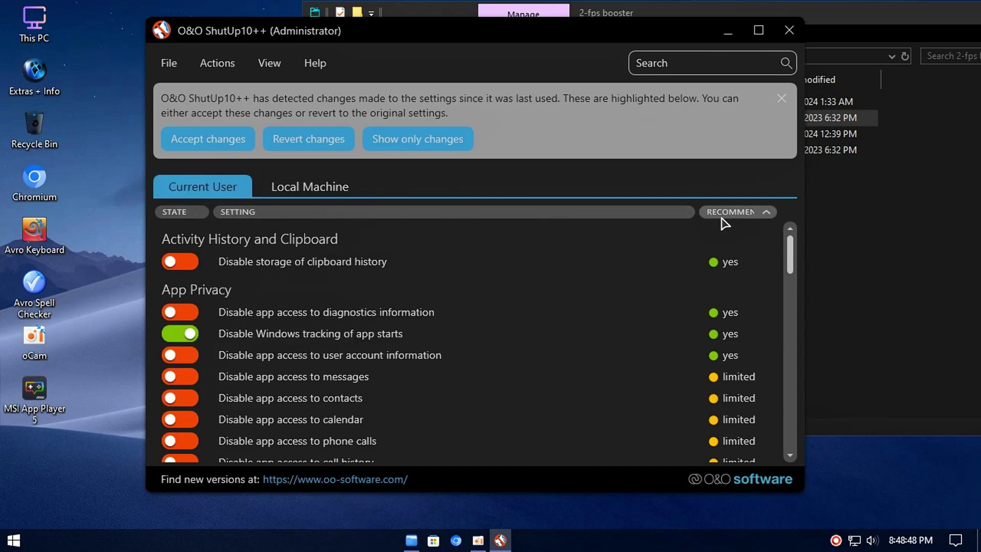
click(347, 190)
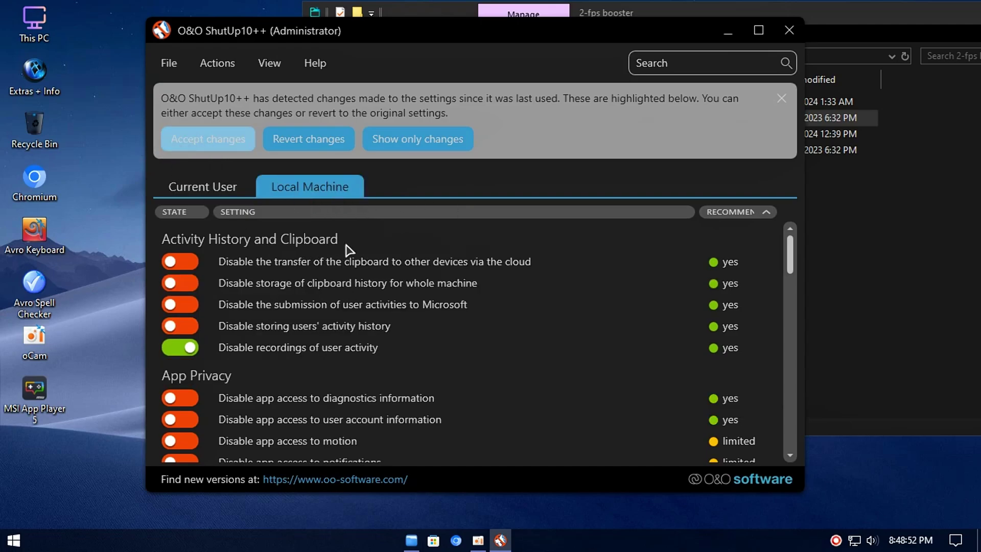
Accept the detected setting changes, close O&O ShutUp10++ and return to the 2-fps booster folder.
click(193, 137)
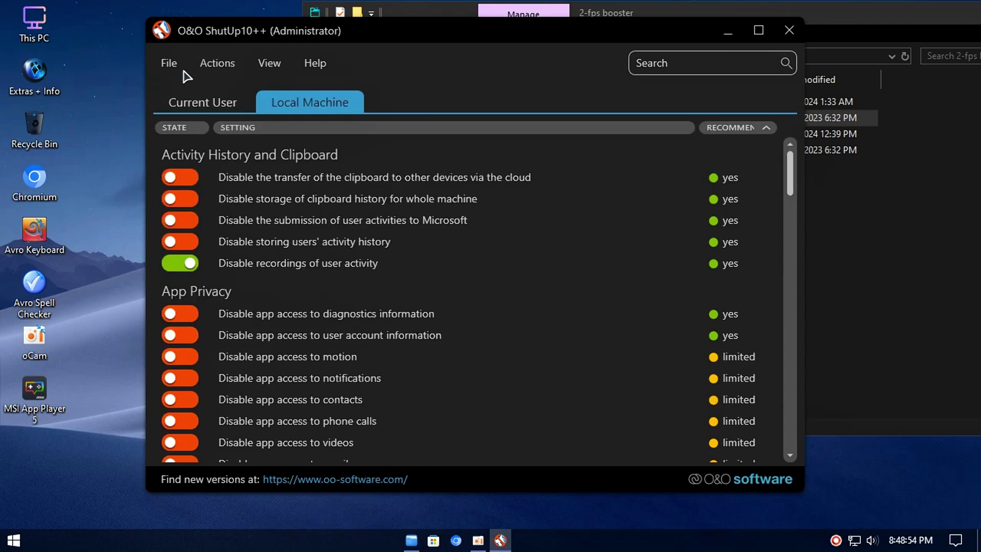
click(784, 38)
right_click(546, 212)
click(587, 271)
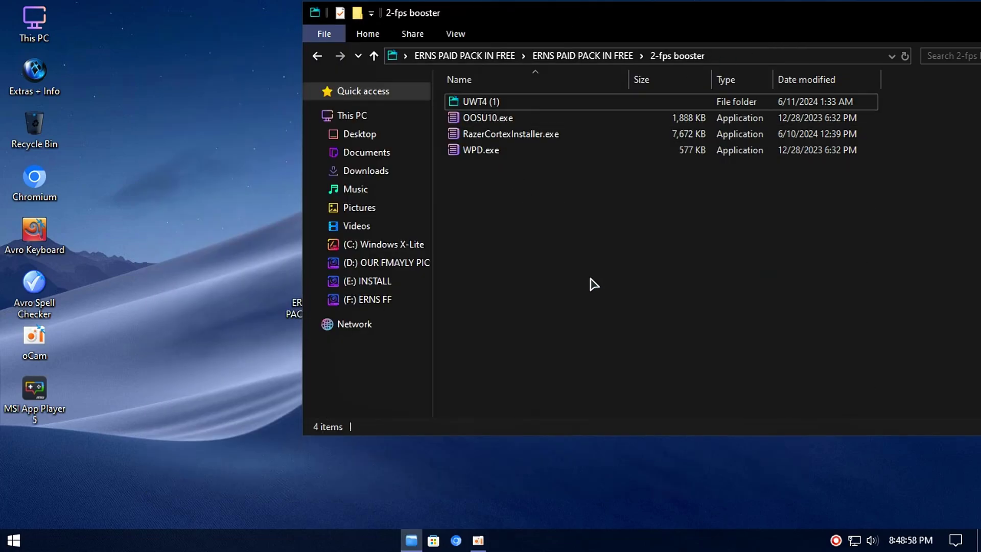
Run Ultimate Windows Tweaker 4.8.exe from the Ultimate Windows Tweaker 4.8 folder inside UWT4 (1).
click(526, 110)
double_click(523, 105)
double_click(513, 104)
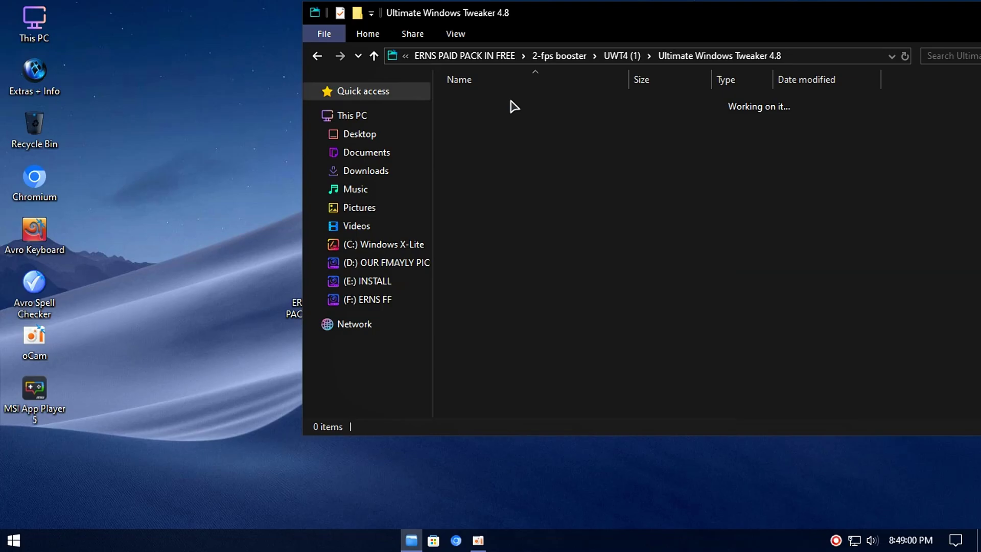
click(527, 135)
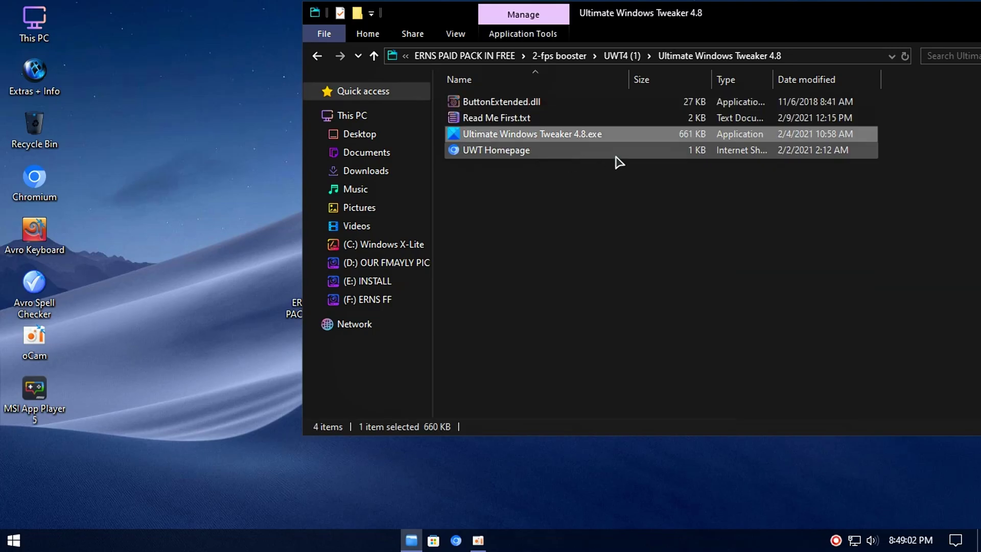
key(Return)
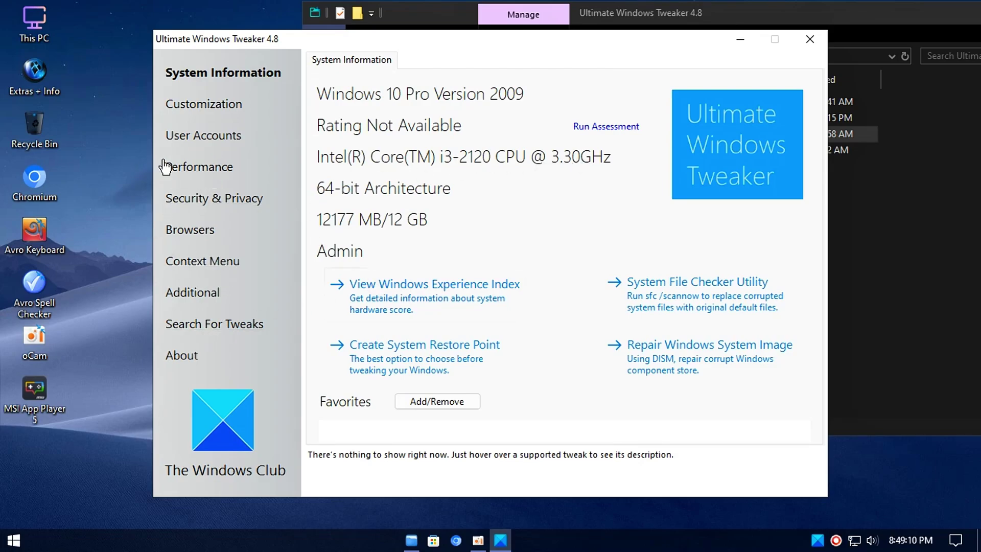
In the Performance tweaks, turn off Auto-End Non Responsive Programs, Restart Shell Automatically After Some Error, and Disable Windows Security Center Service.
click(220, 171)
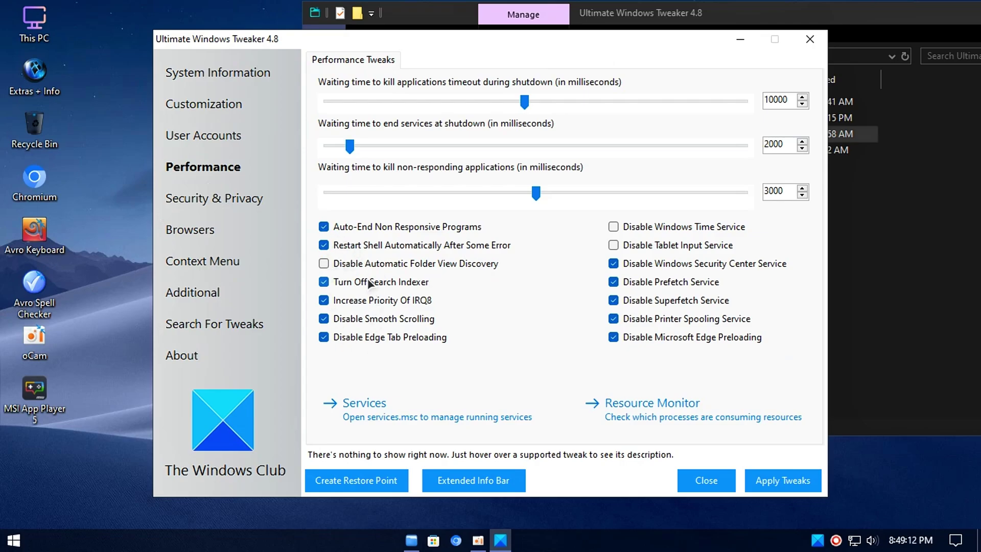
click(376, 246)
click(354, 228)
click(657, 264)
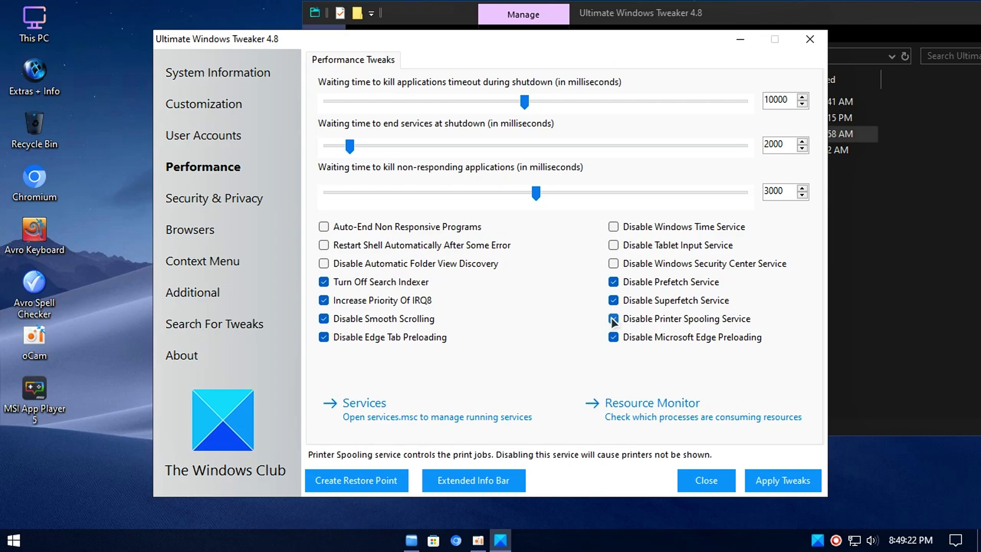
click(614, 300)
click(614, 300)
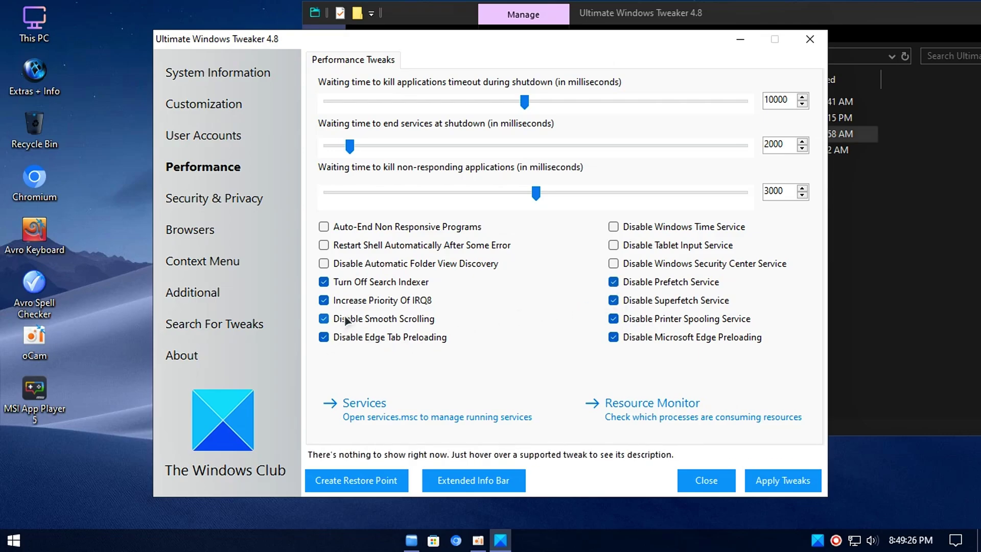
click(364, 282)
Set the waiting time to kill applications during shutdown to 5000 ms and to kill non-responding applications to 2000 ms.
drag(784, 192, 775, 193)
click(793, 192)
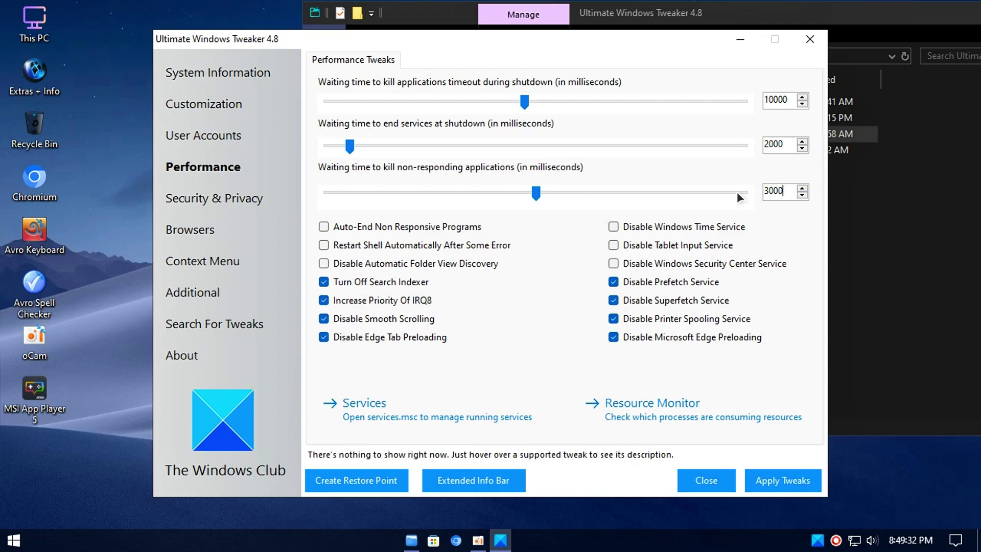
double_click(776, 145)
drag(526, 104, 427, 106)
click(783, 144)
drag(540, 194, 477, 187)
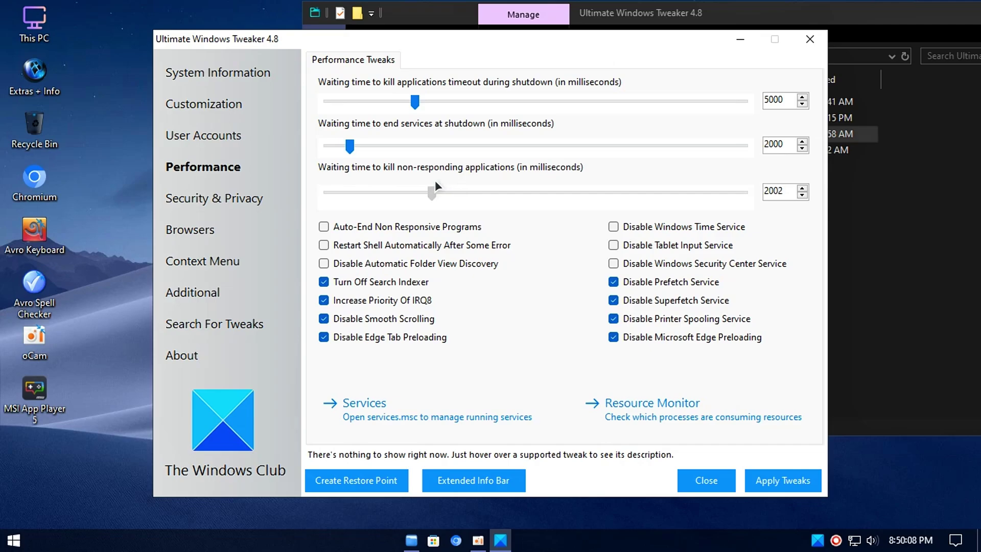
click(803, 197)
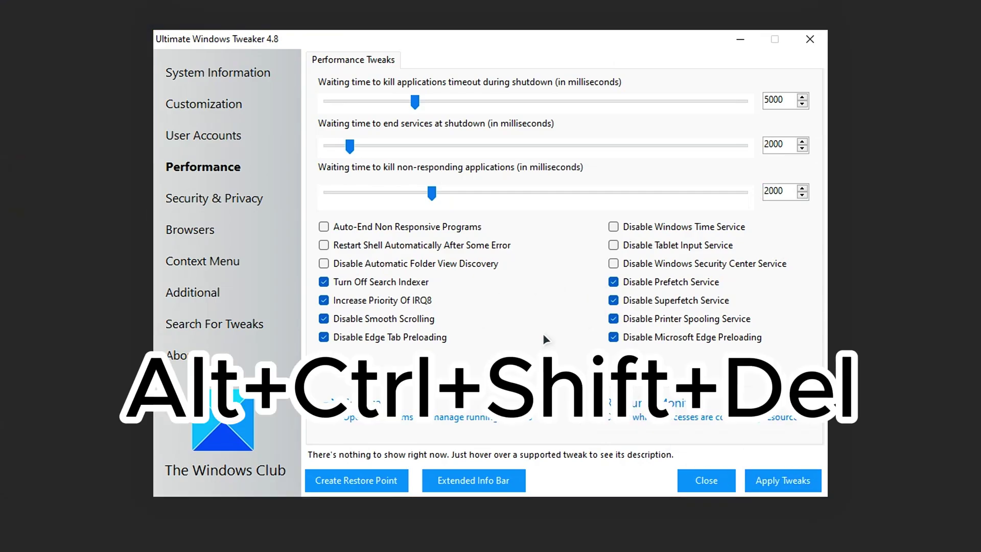
Restart the Windows shell by running explorer.exe as a new task from Task Manager.
key(ctrl+shift+Escape)
click(359, 36)
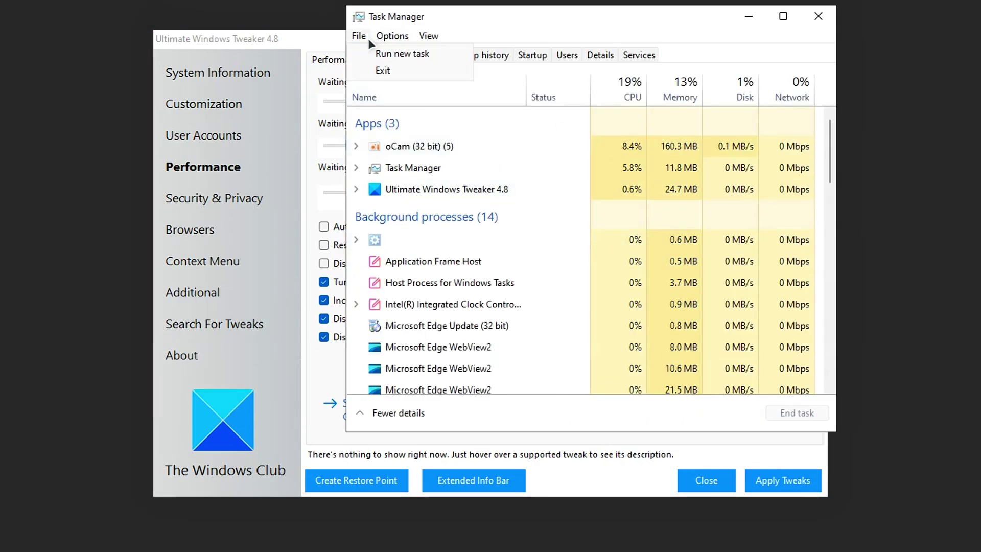
click(403, 54)
text(e)
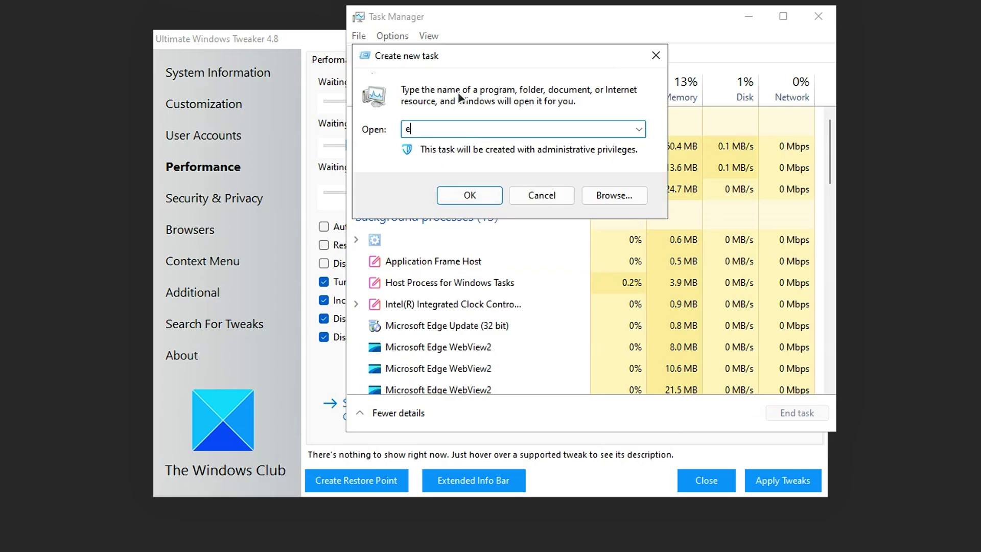
text(xplo)
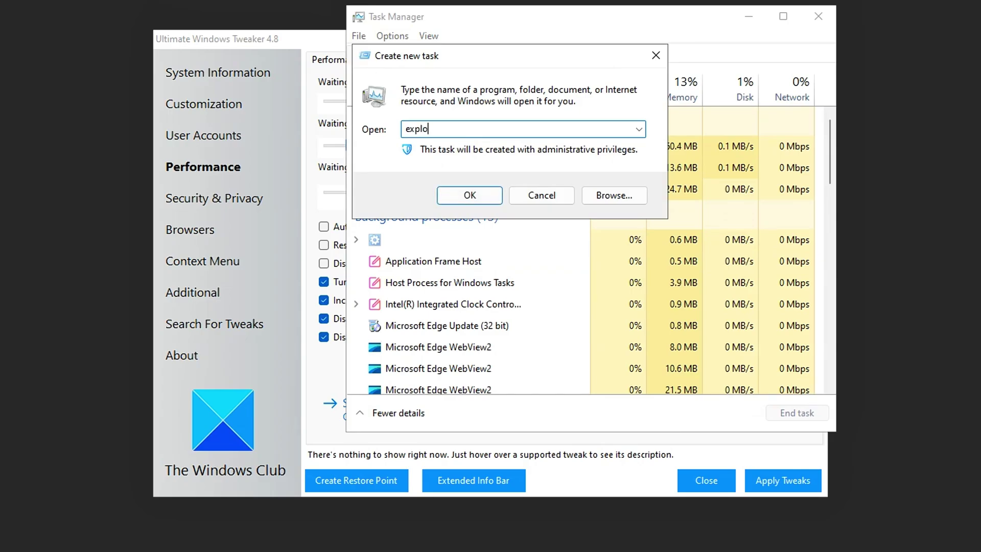
text(rer.exe)
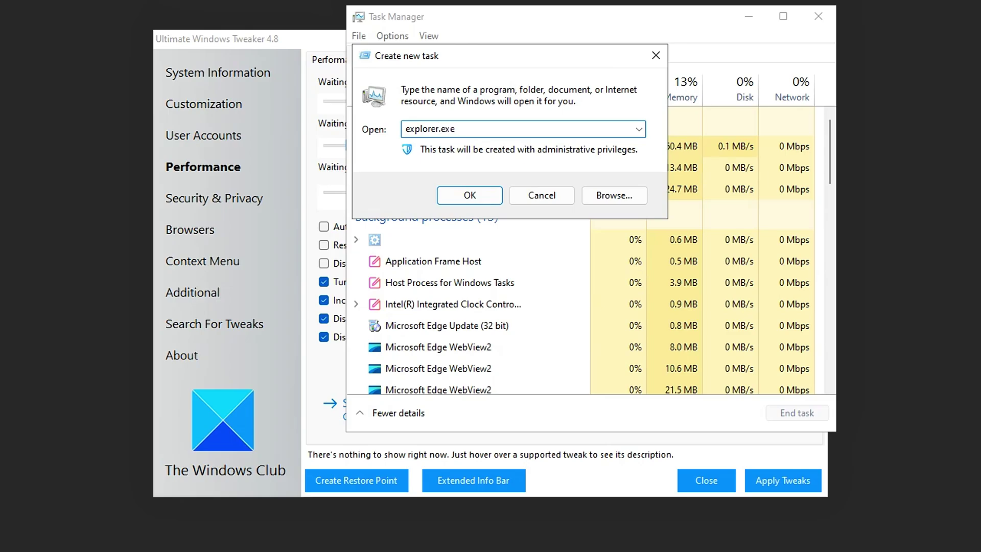
key(Return)
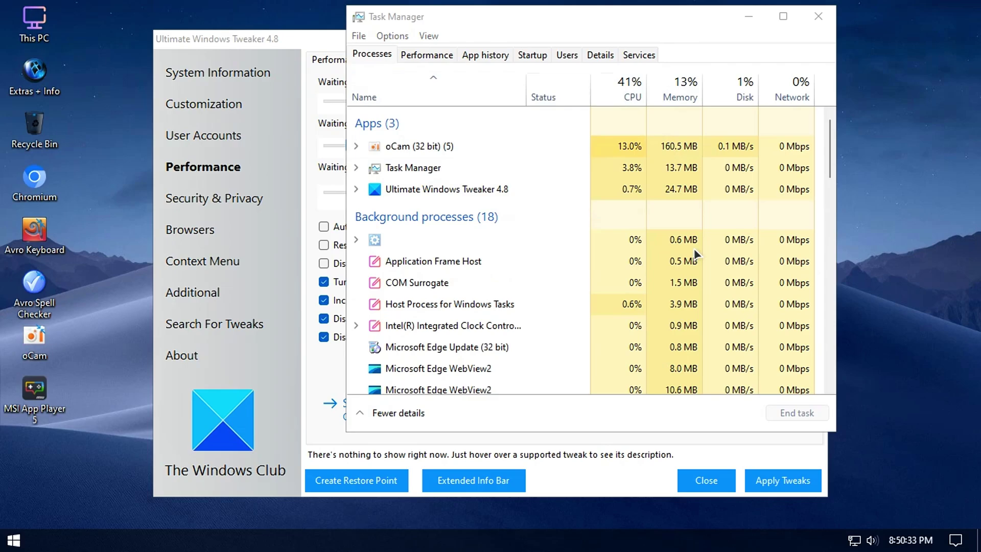
Close Task Manager and Ultimate Windows Tweaker to return to the desktop.
click(818, 16)
drag(482, 46, 335, 46)
click(657, 45)
click(595, 351)
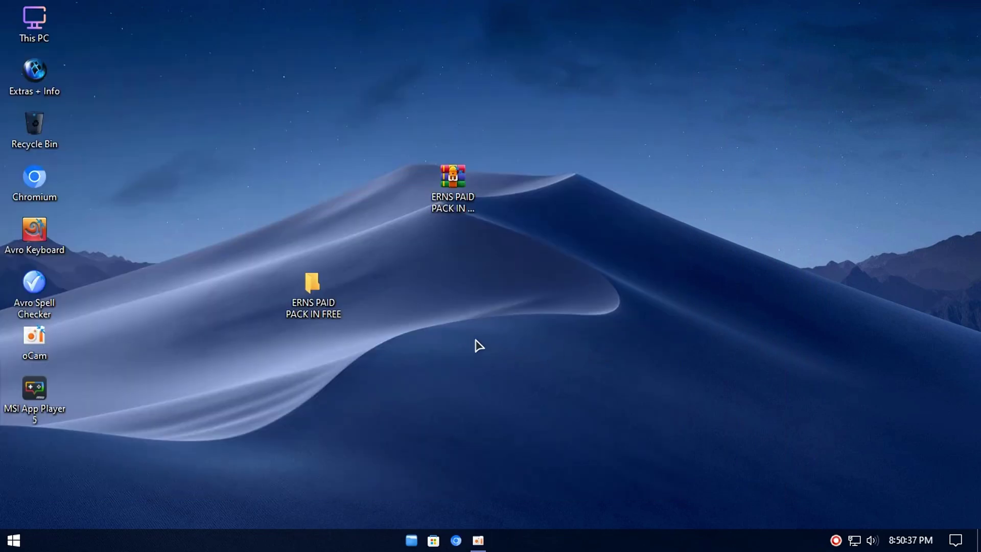
Reopen the 2-fps booster folder inside ERNS PAID PACK IN FREE and run WPD.exe.
double_click(311, 286)
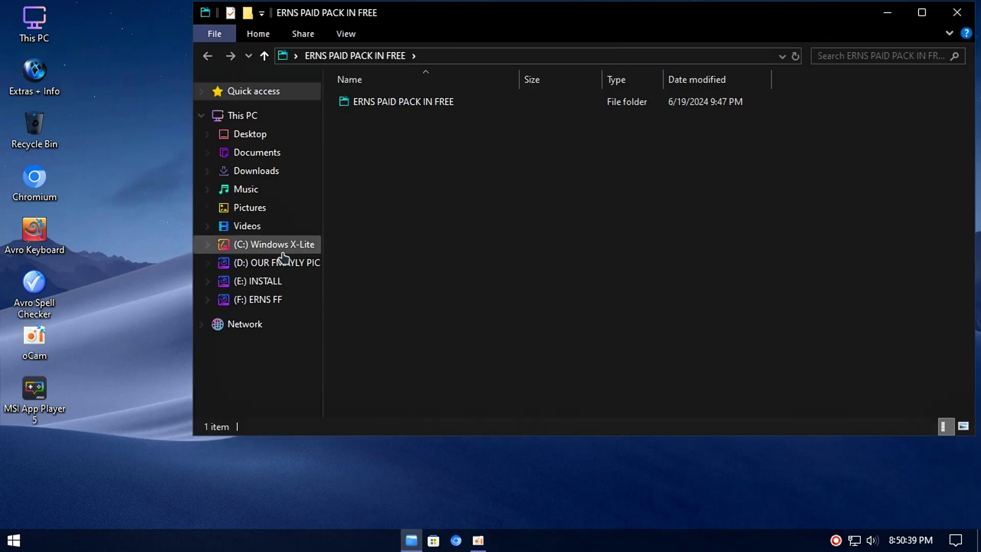
double_click(411, 103)
double_click(394, 124)
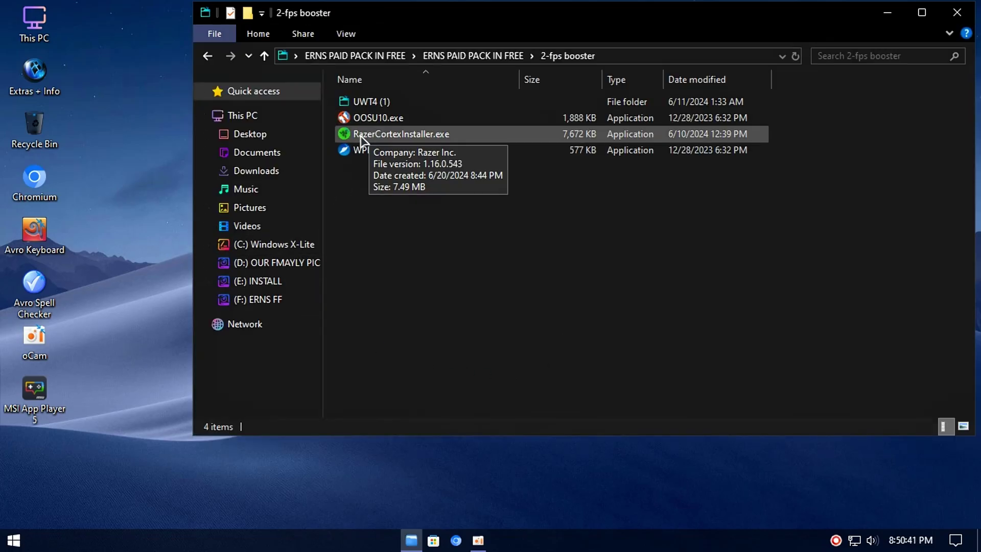
click(478, 540)
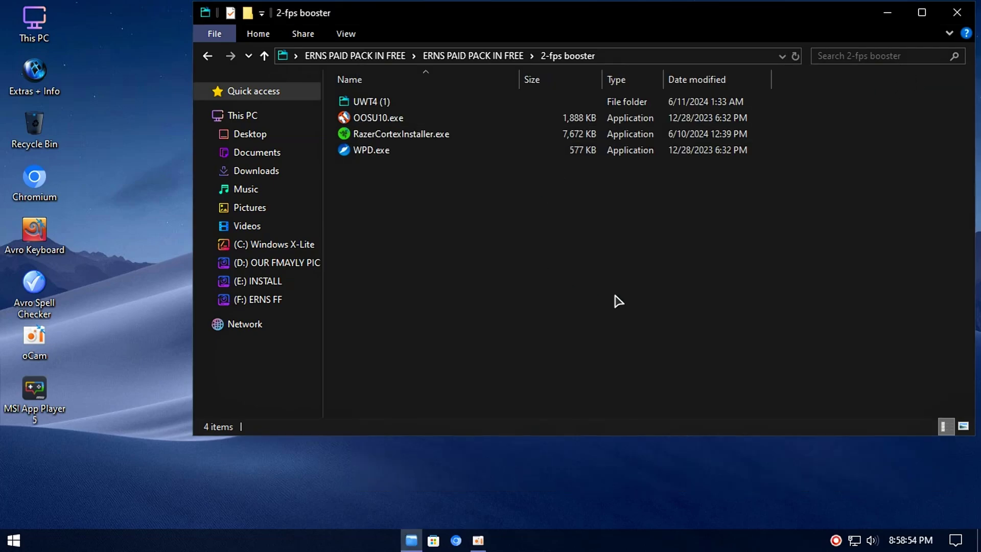
click(381, 150)
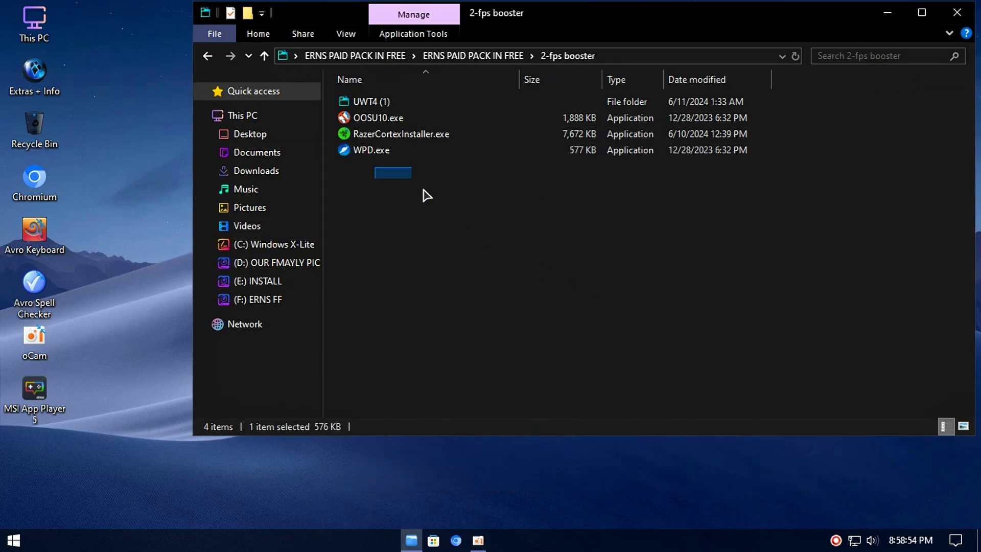
click(363, 184)
click(367, 153)
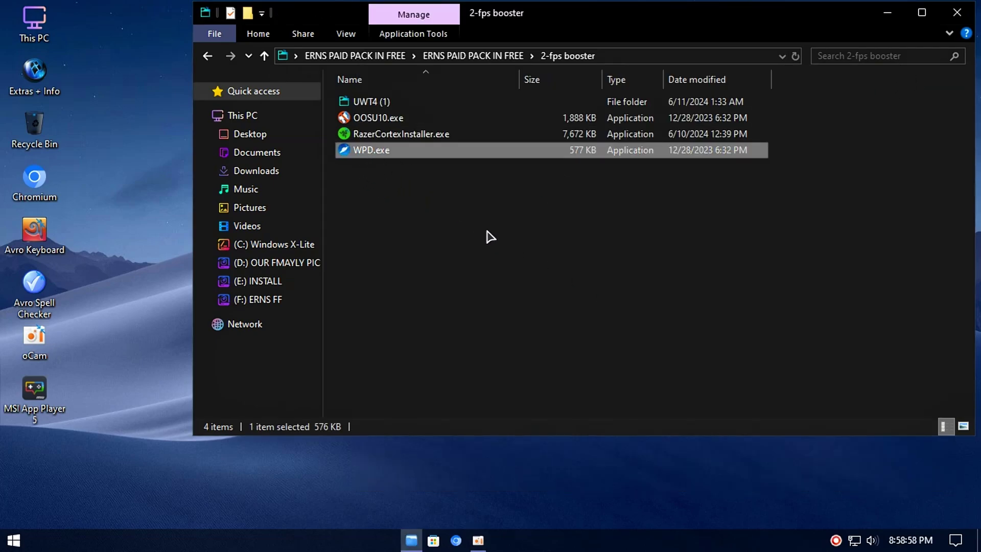
key(Return)
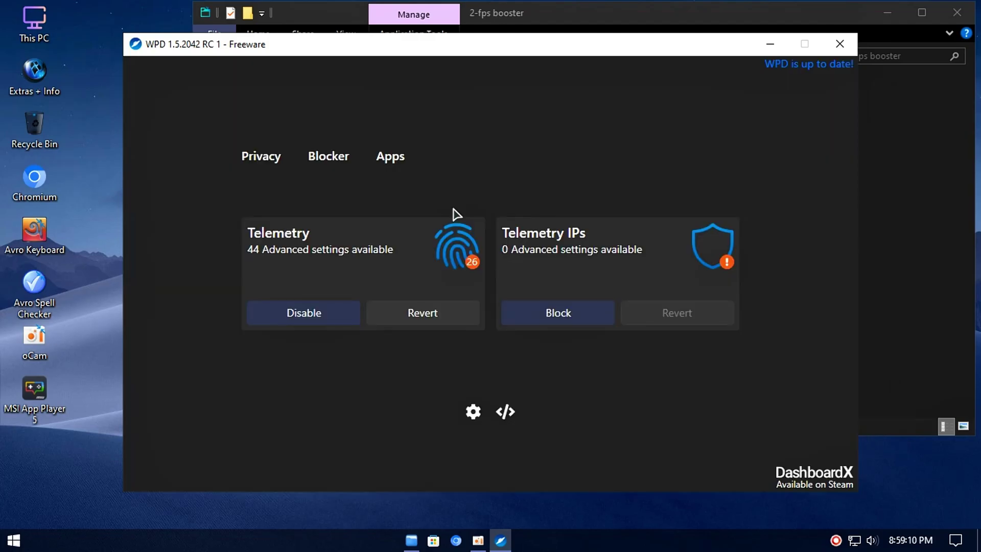
Disable Windows telemetry and block the telemetry IPs in WPD.
click(286, 330)
click(560, 320)
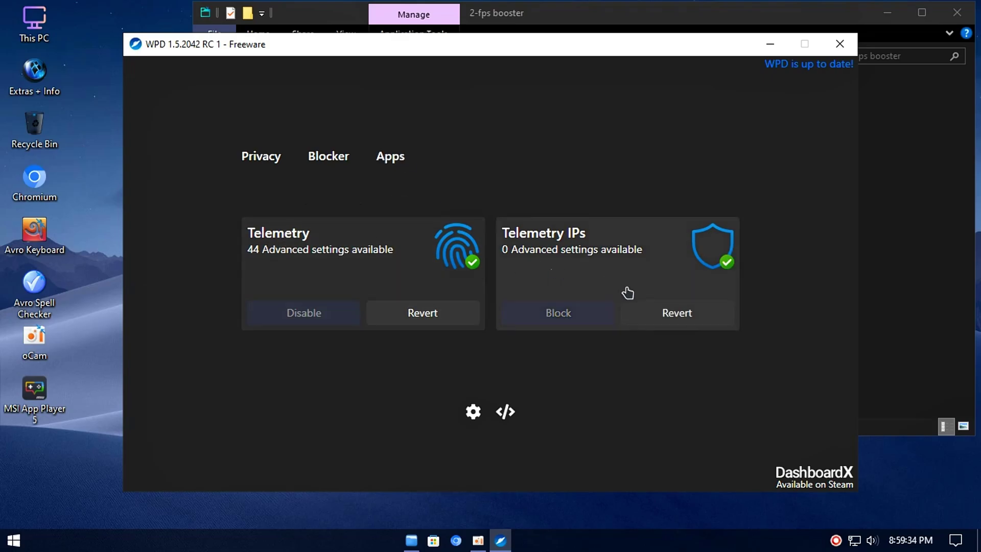
Review WPD's blocker rule sets, removable Windows apps and privacy section, and close the program.
click(549, 247)
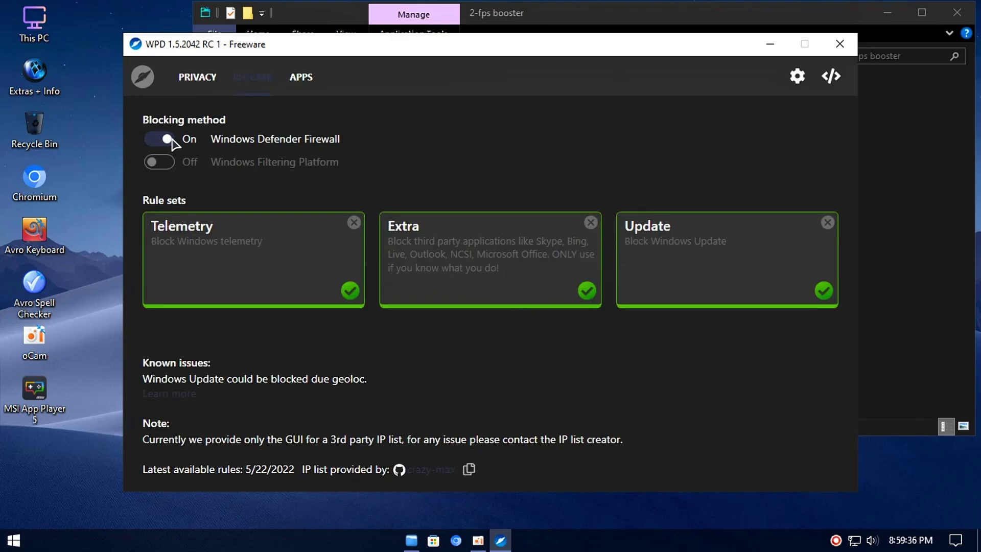
click(299, 78)
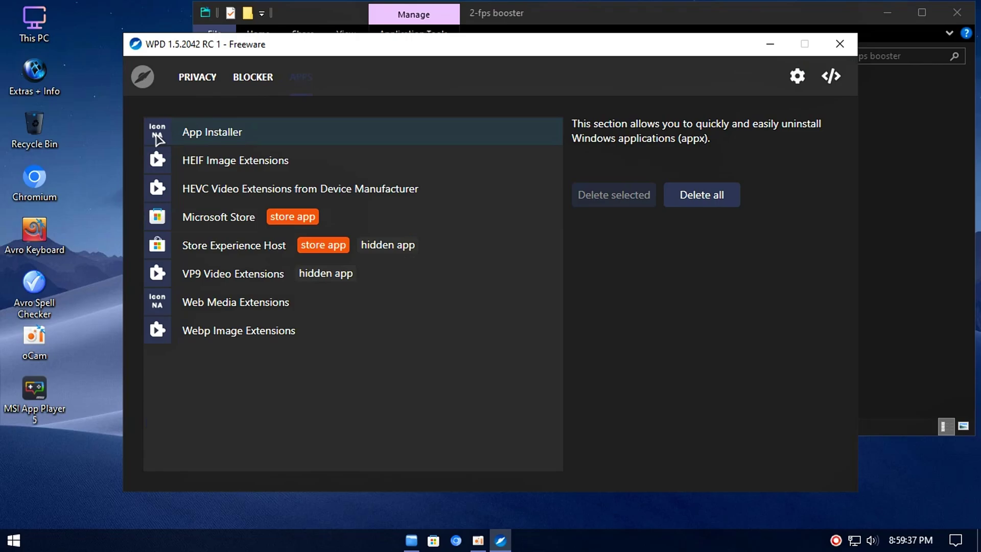
click(207, 77)
click(840, 43)
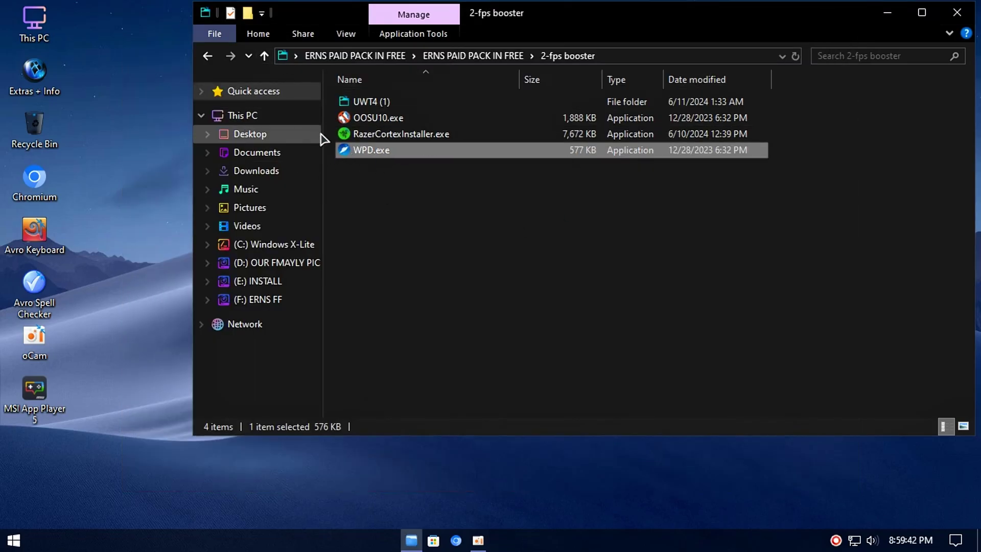
Run RazerCortexInstaller.exe and start installing only Razer Cortex, declining the Razer Axon offer.
double_click(401, 135)
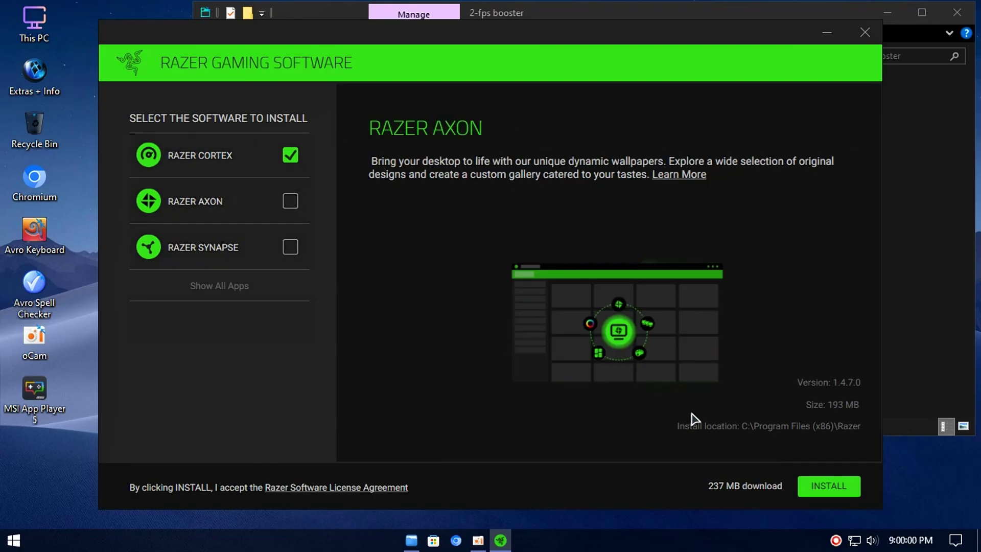
click(820, 495)
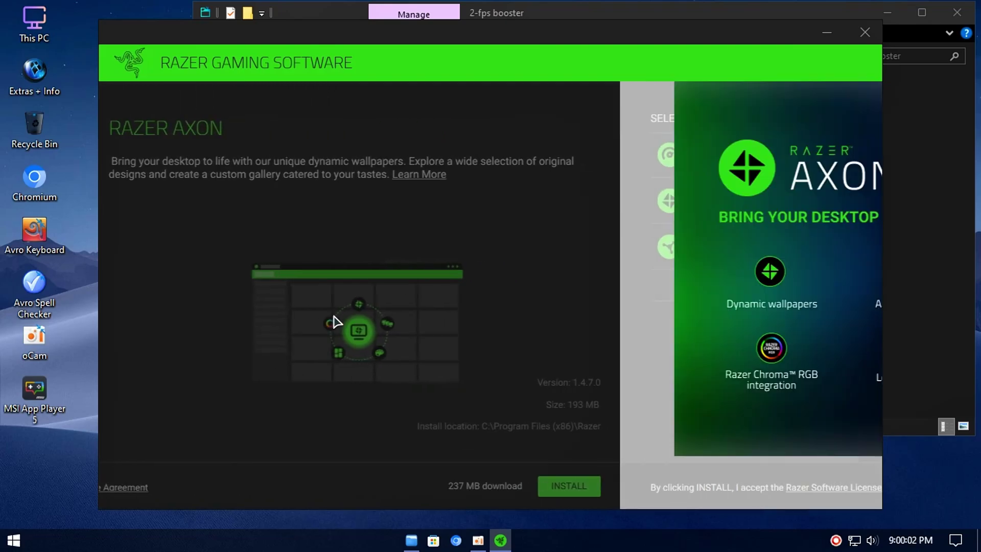
click(648, 435)
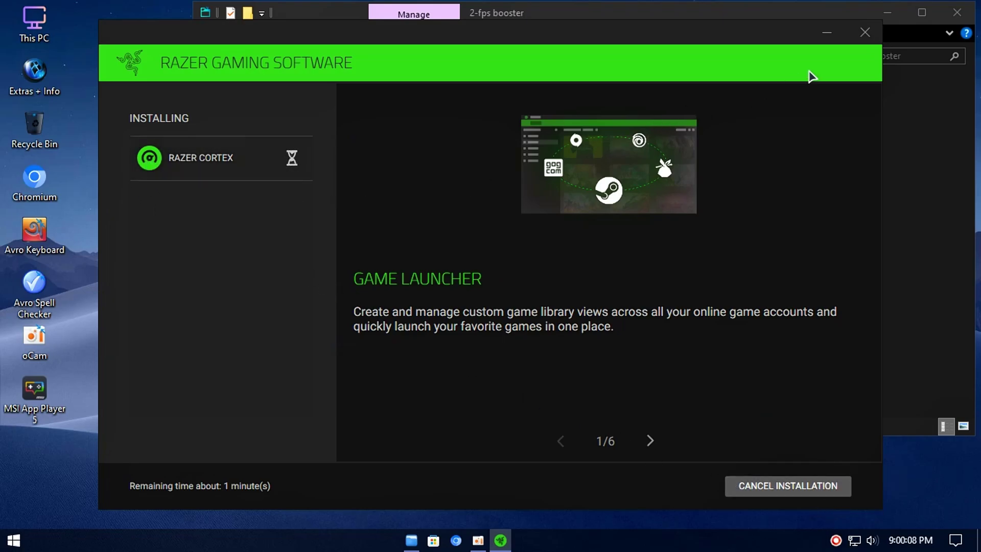
Leave the Razer installer running in the background and open the 1 display shortcut from the 3-settings folder.
click(827, 32)
click(264, 55)
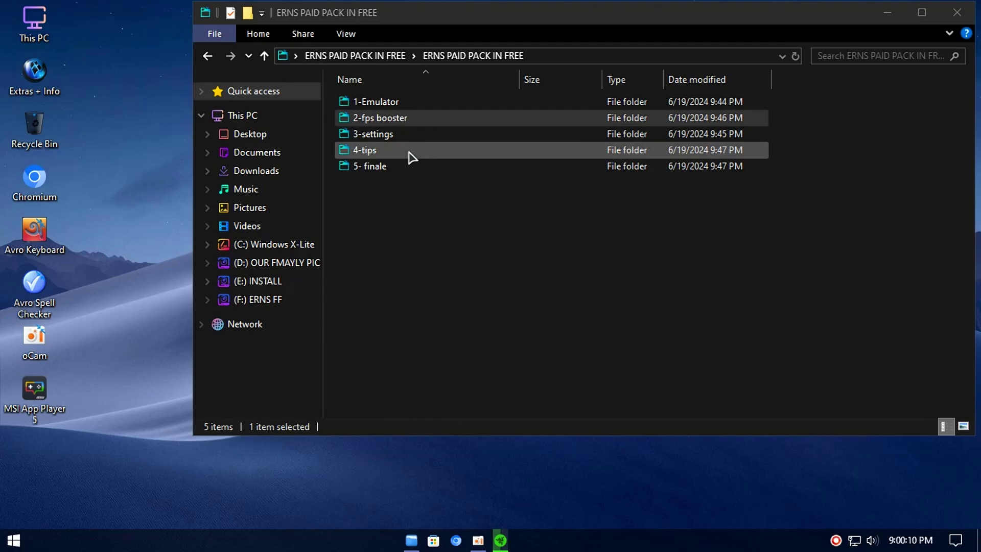
double_click(395, 135)
drag(376, 343, 372, 105)
click(388, 340)
double_click(378, 105)
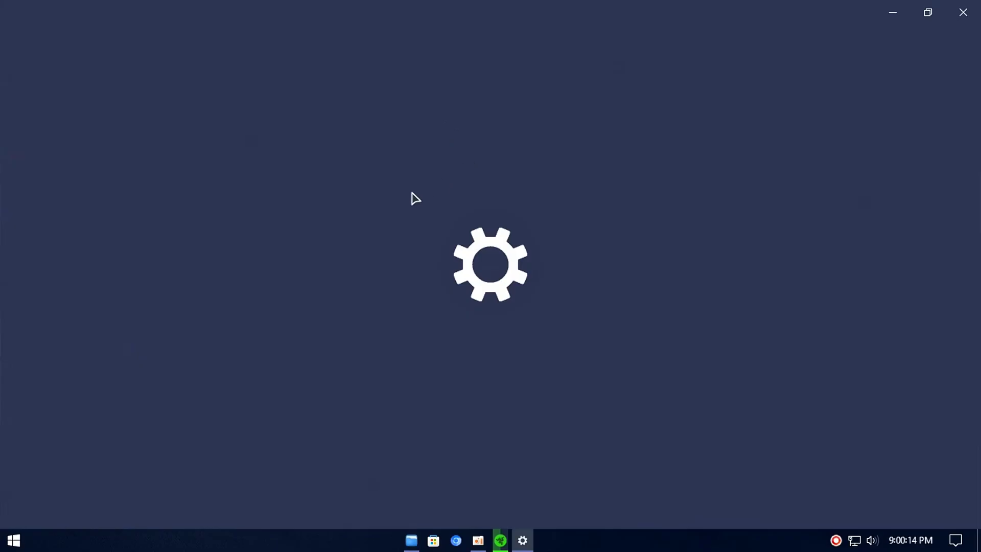
Open the advanced display settings and select the 75.000 Hz refresh rate.
scroll(342, 335, down, 3)
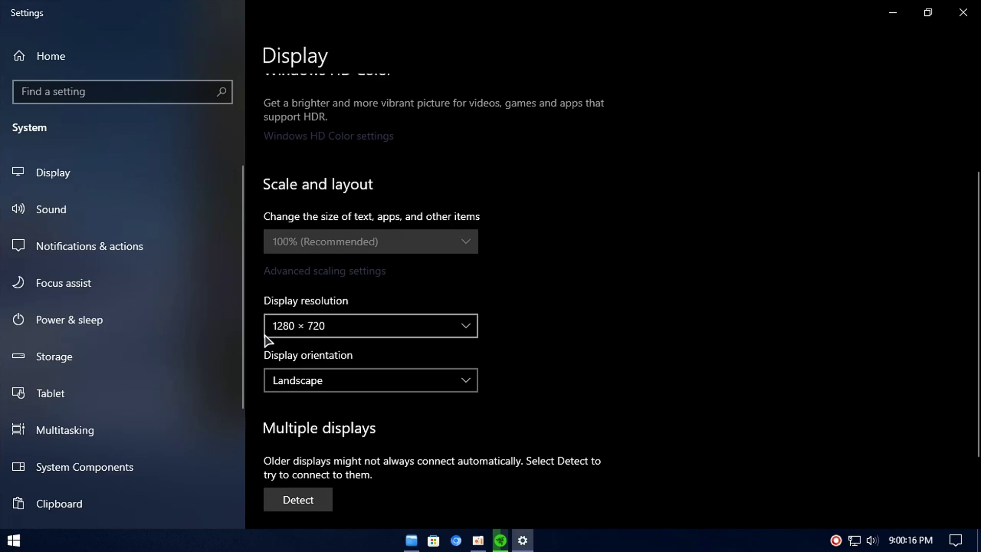
scroll(321, 338, down, 3)
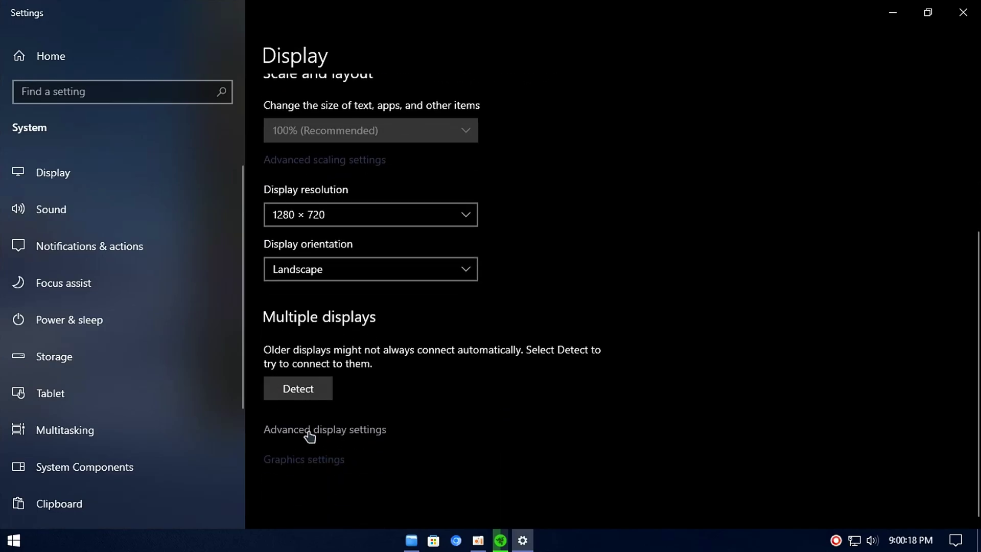
click(309, 434)
scroll(125, 258, down, 3)
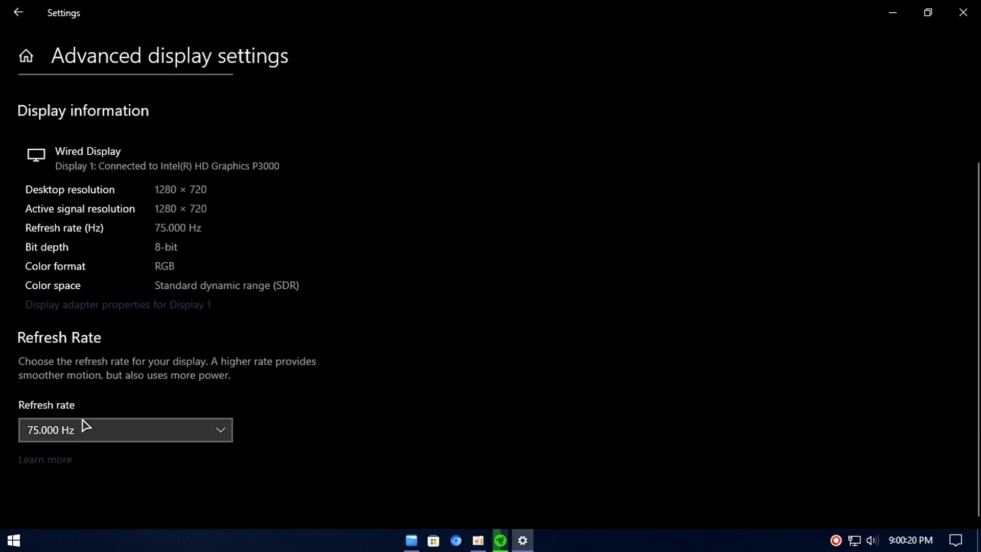
click(57, 431)
click(77, 431)
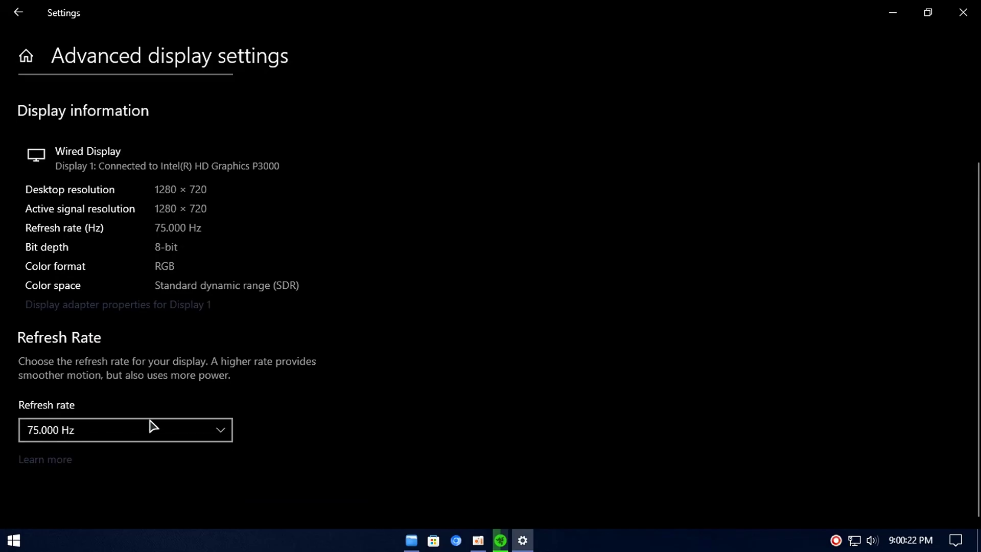
Start a manual driver update for the display adapter, picking from the local driver list with incompatible hardware included.
click(90, 307)
click(314, 192)
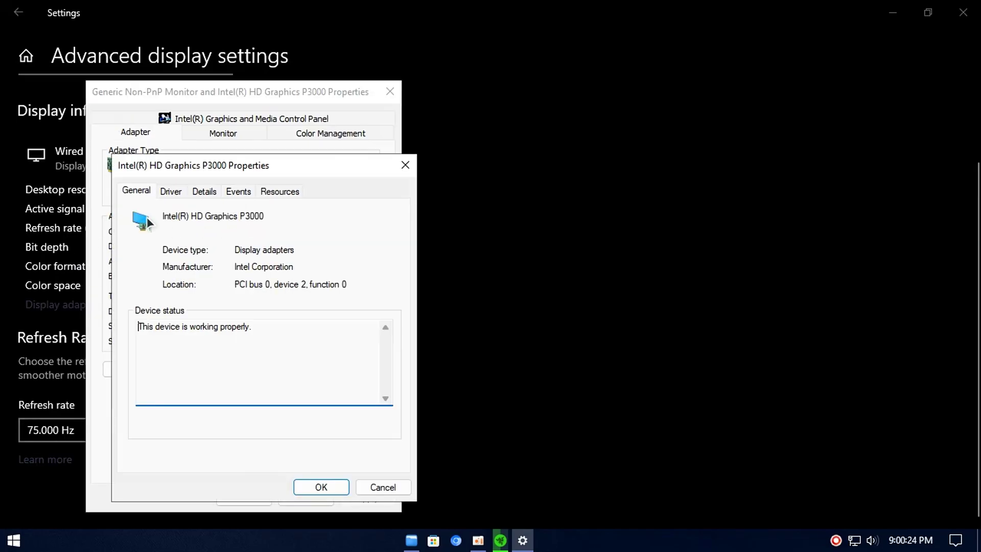
click(172, 191)
click(150, 364)
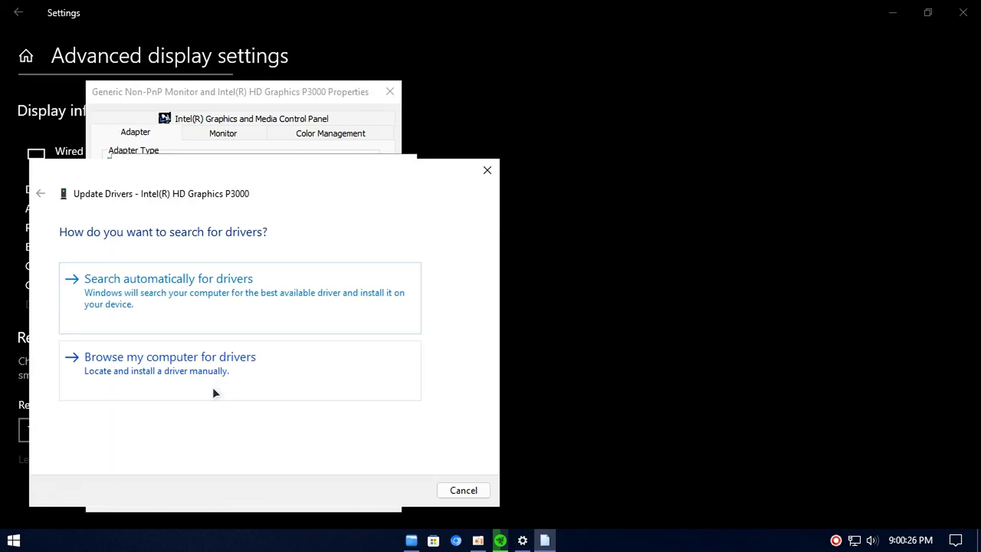
click(112, 363)
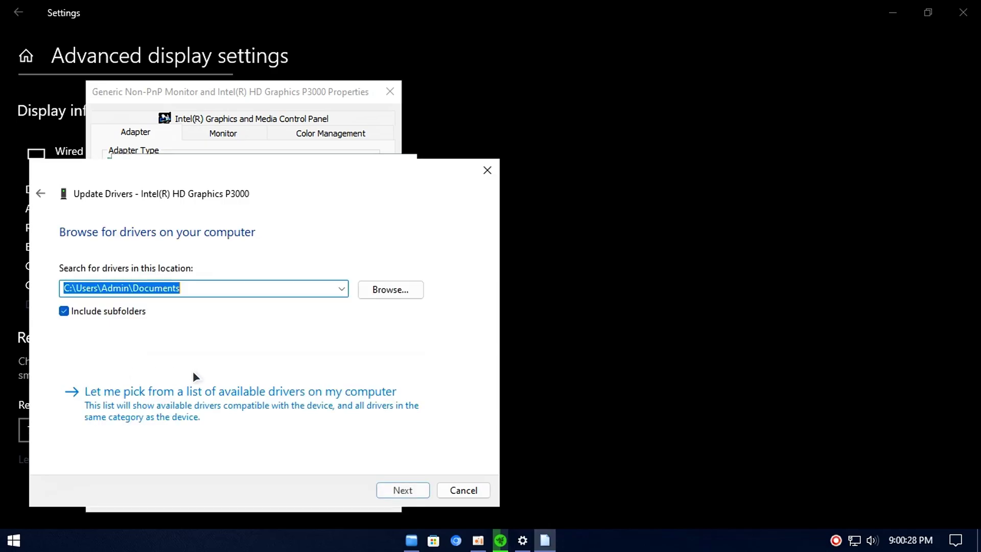
click(161, 390)
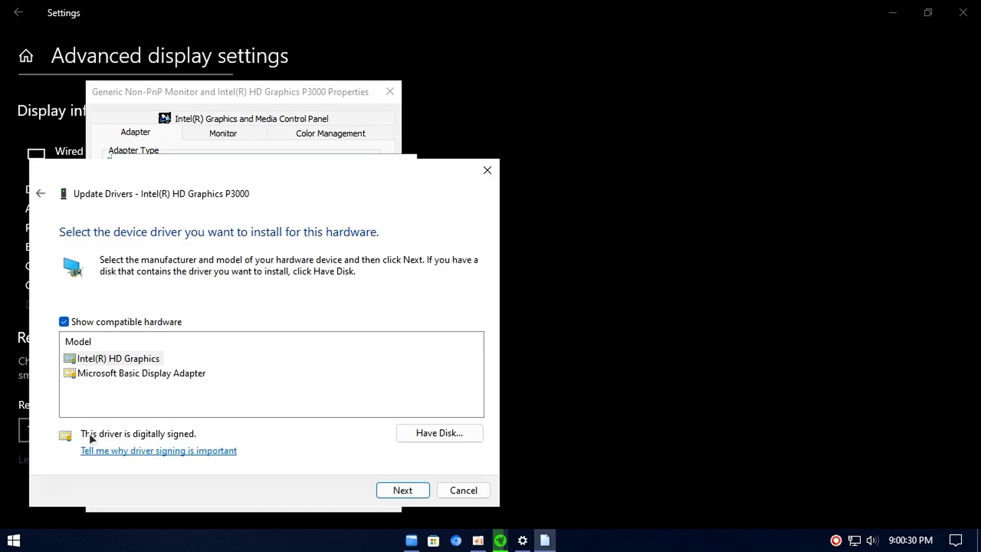
click(81, 325)
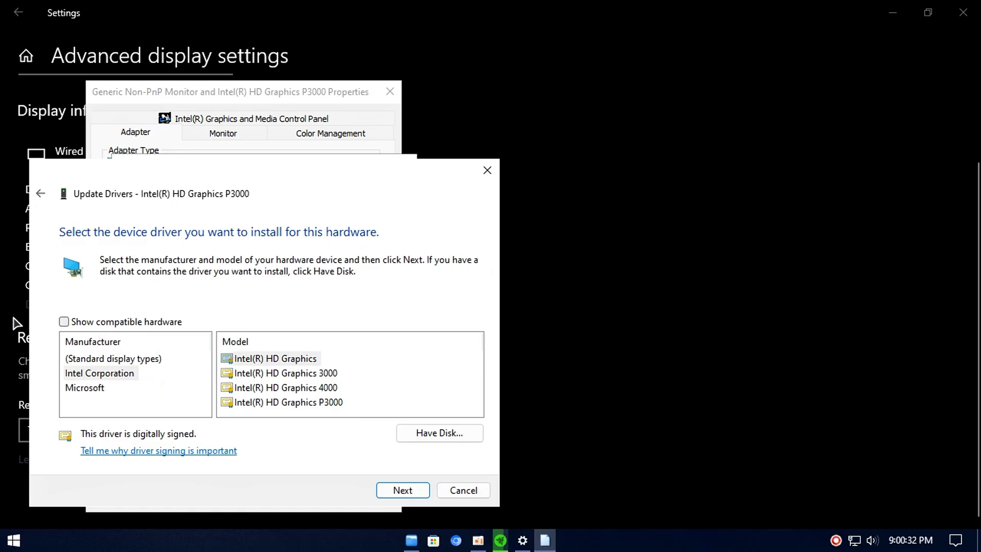
Install the Intel(R) HD Graphics 4000 driver for the display adapter, accepting the compatibility warning.
click(289, 402)
click(289, 374)
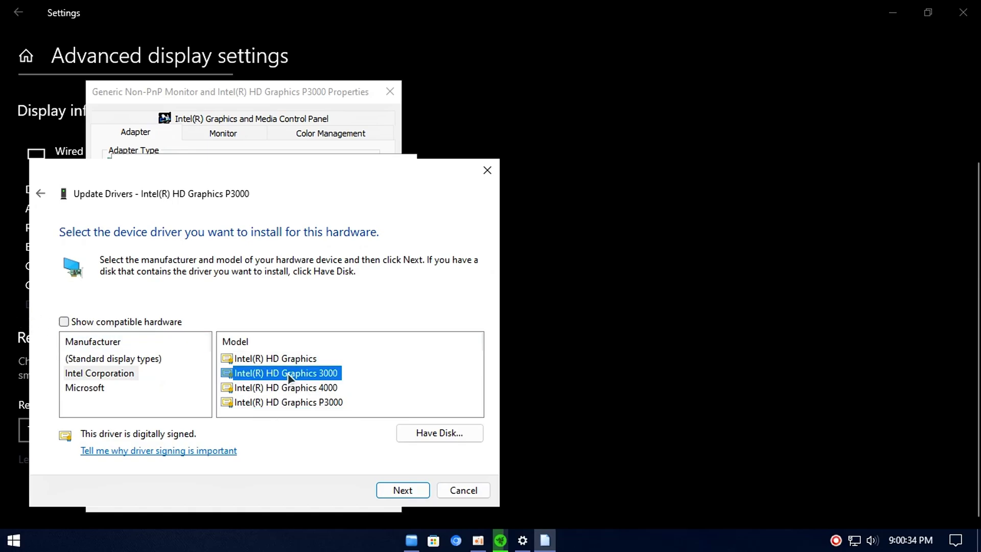
click(281, 388)
click(276, 359)
click(269, 387)
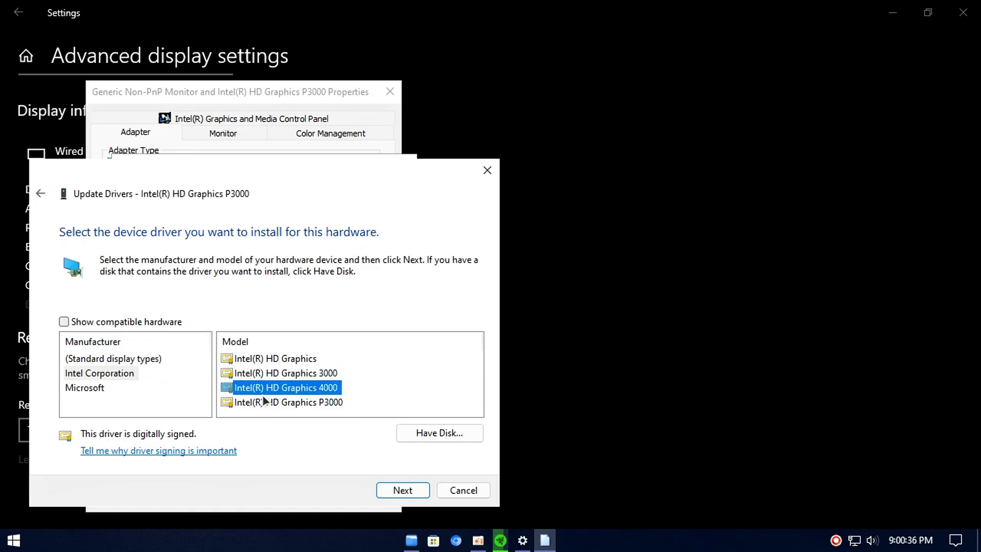
click(402, 491)
click(544, 345)
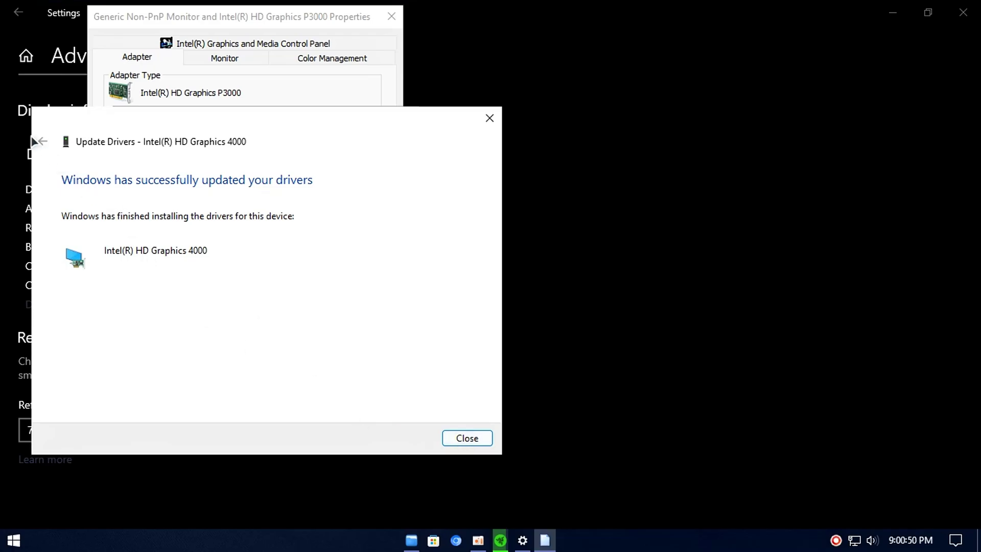
click(468, 438)
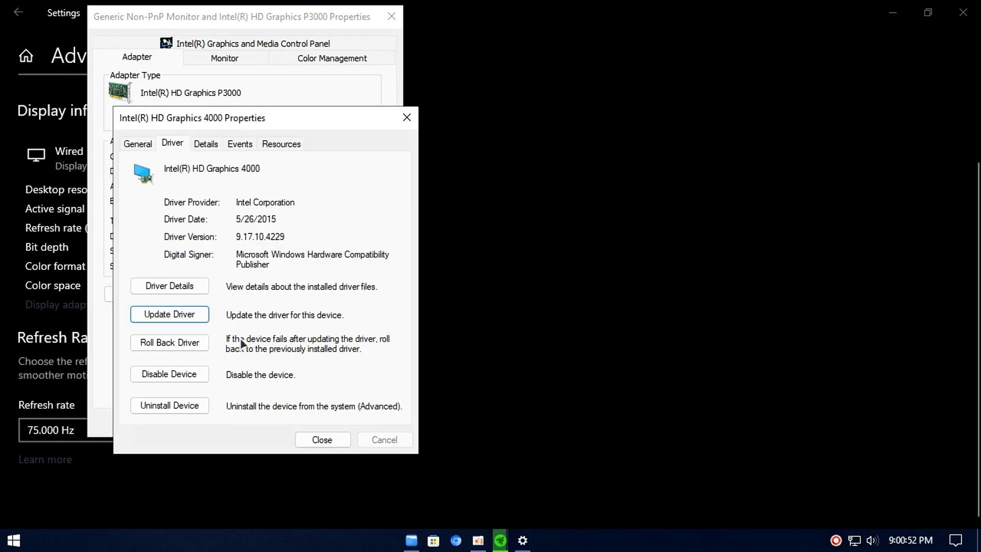
Manually install the Intel(R) HD Graphics P3000 driver for the display adapter, and close the adapter properties and display settings.
click(192, 315)
click(134, 310)
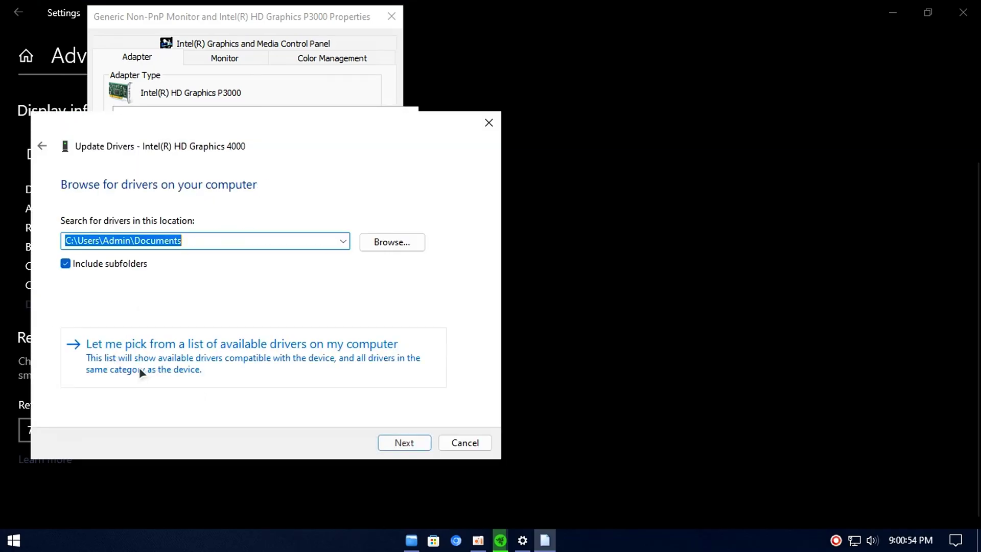
click(123, 344)
click(83, 275)
click(280, 355)
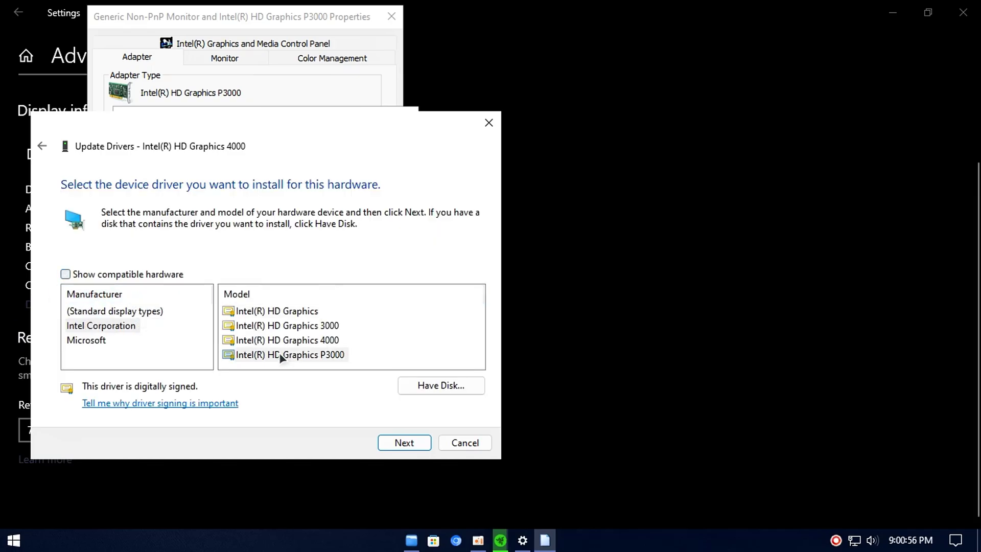
key(Return)
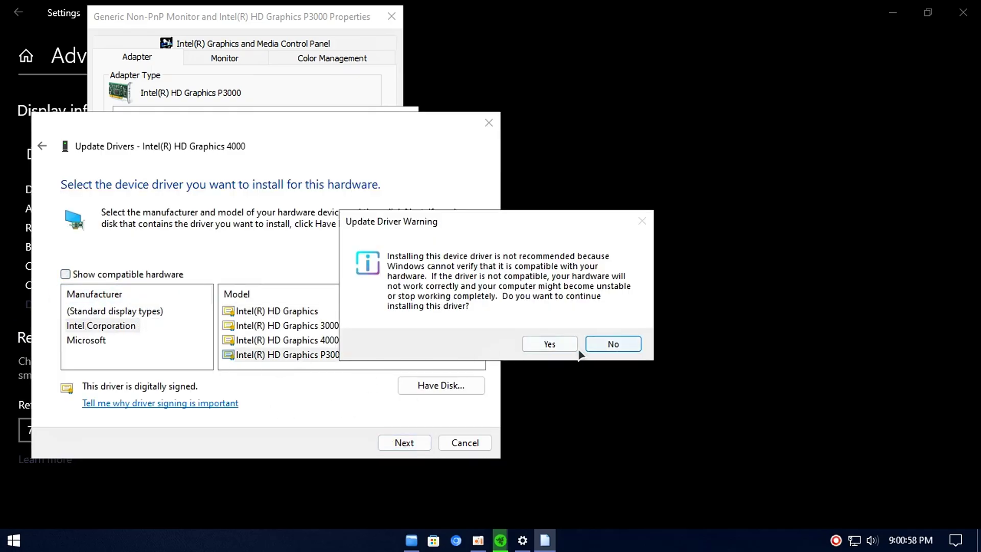
click(573, 347)
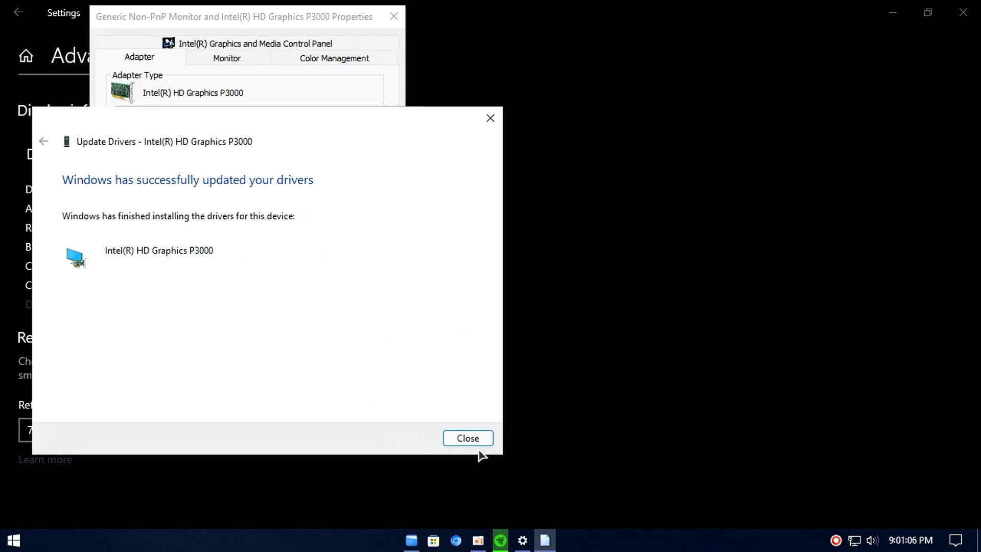
click(468, 438)
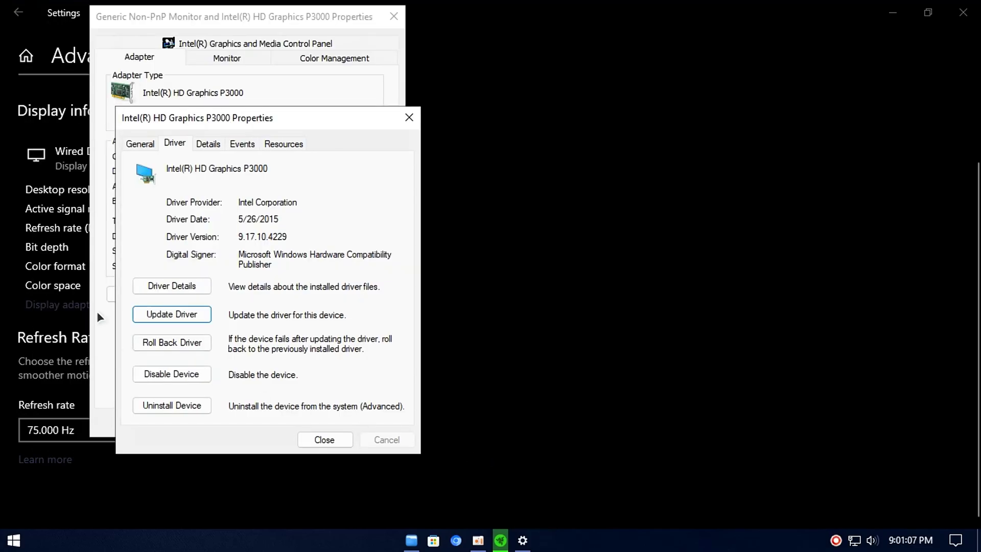
click(410, 120)
click(394, 16)
click(963, 12)
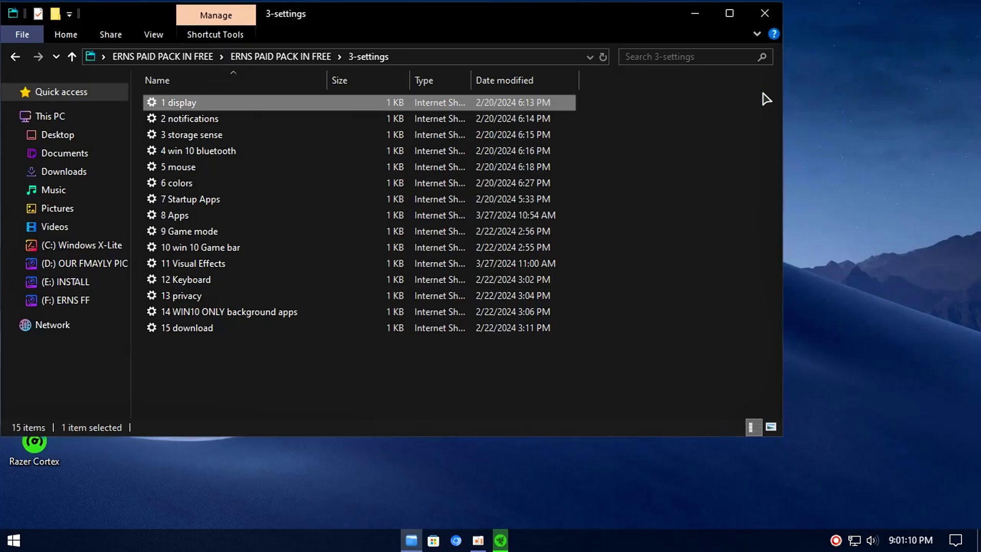
Open the 2 notifications shortcut, keep notifications from apps and other senders turned off, and close the settings.
click(224, 119)
double_click(224, 119)
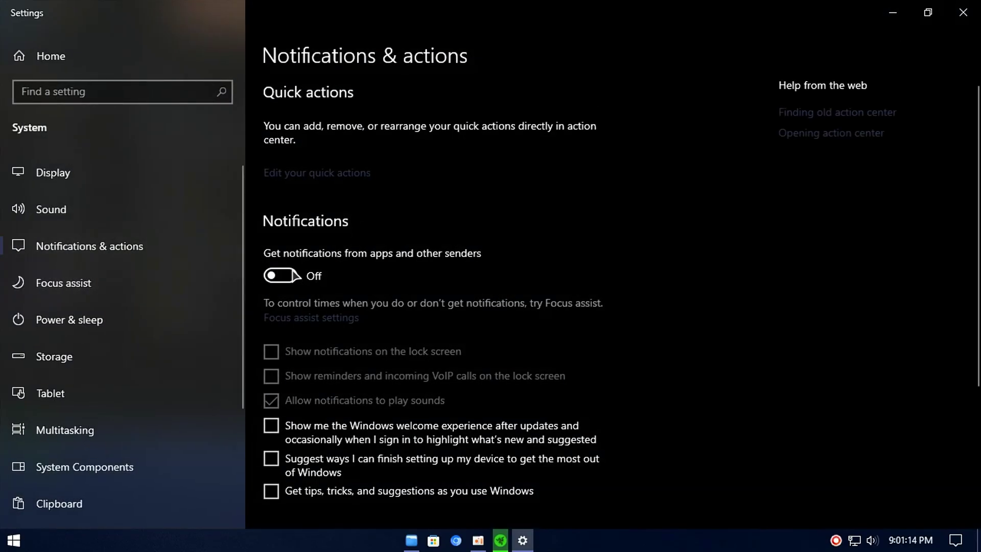
click(295, 276)
click(295, 276)
click(963, 4)
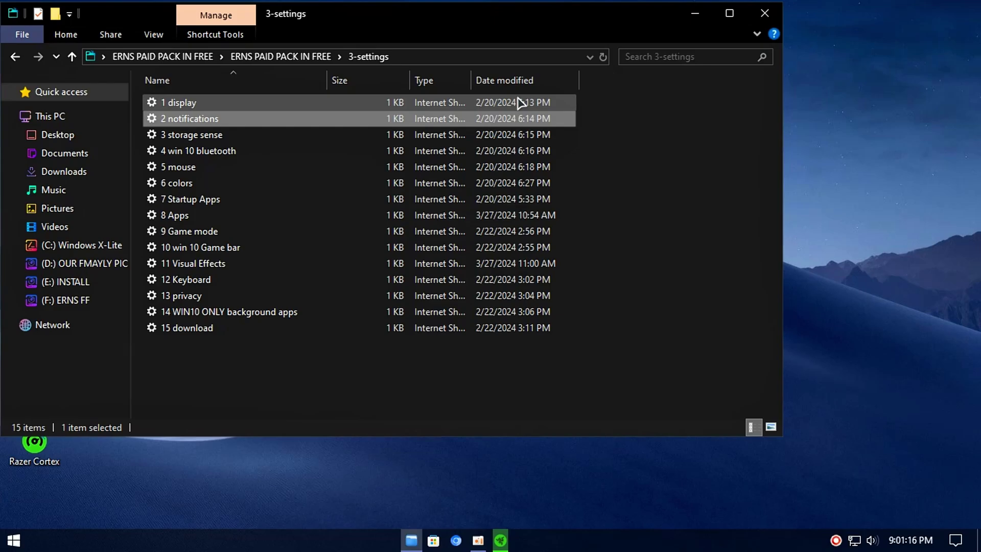
Open the 3 storage sense shortcut and remove all listed temporary files, including Delivery Optimization Files.
double_click(220, 135)
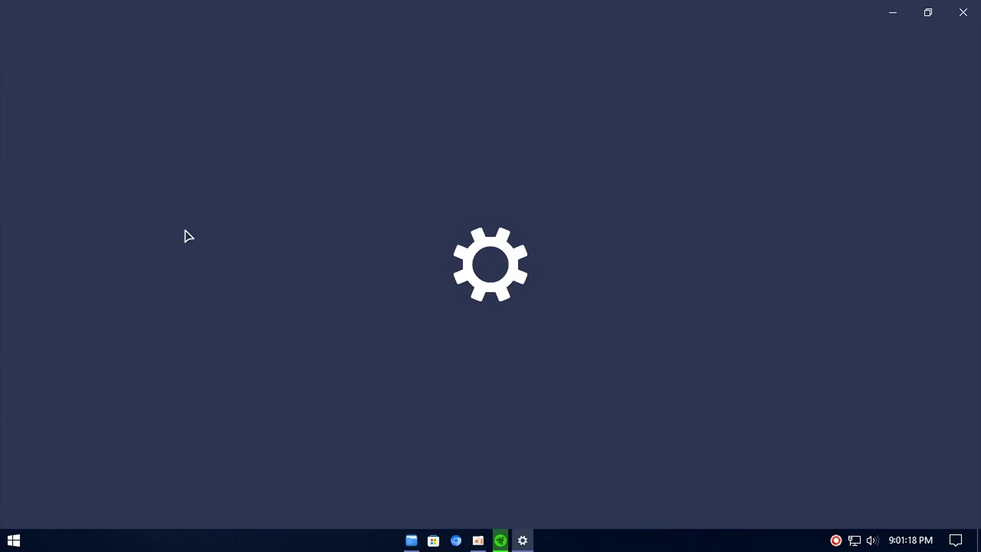
scroll(337, 346, down, 3)
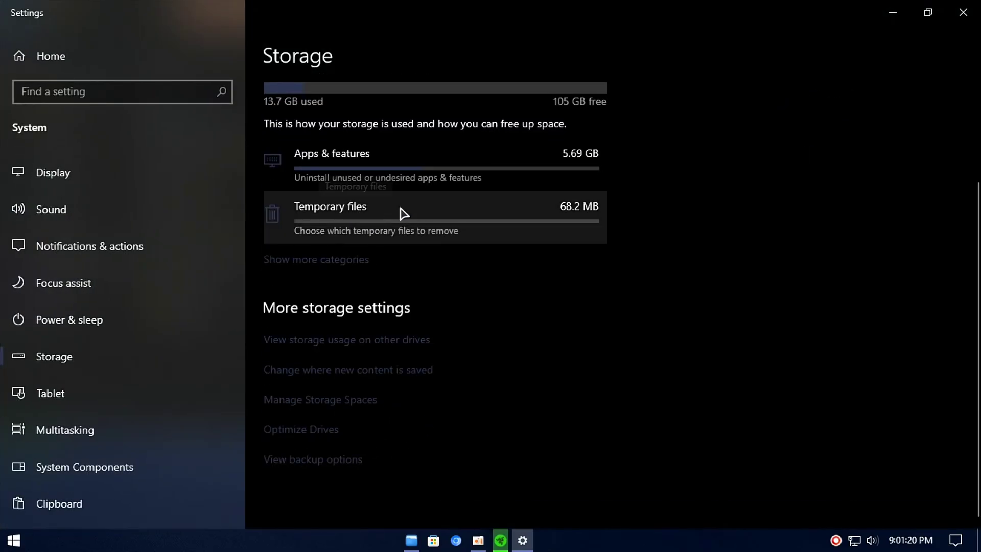
click(404, 213)
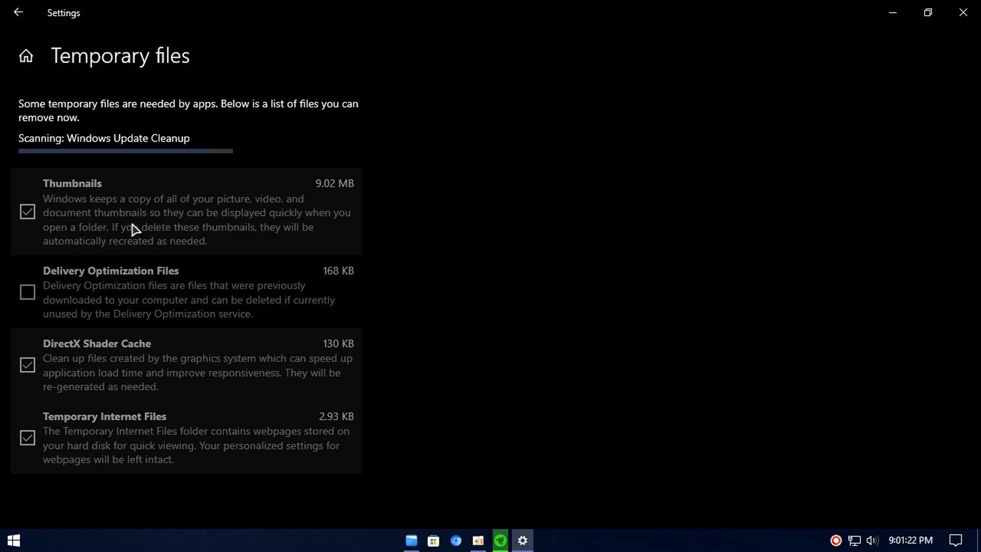
click(80, 308)
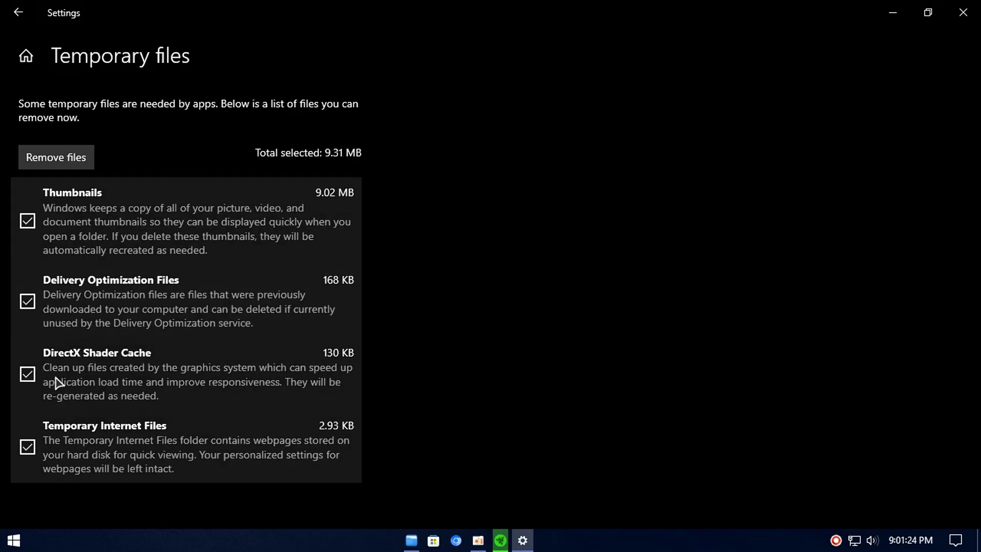
click(56, 157)
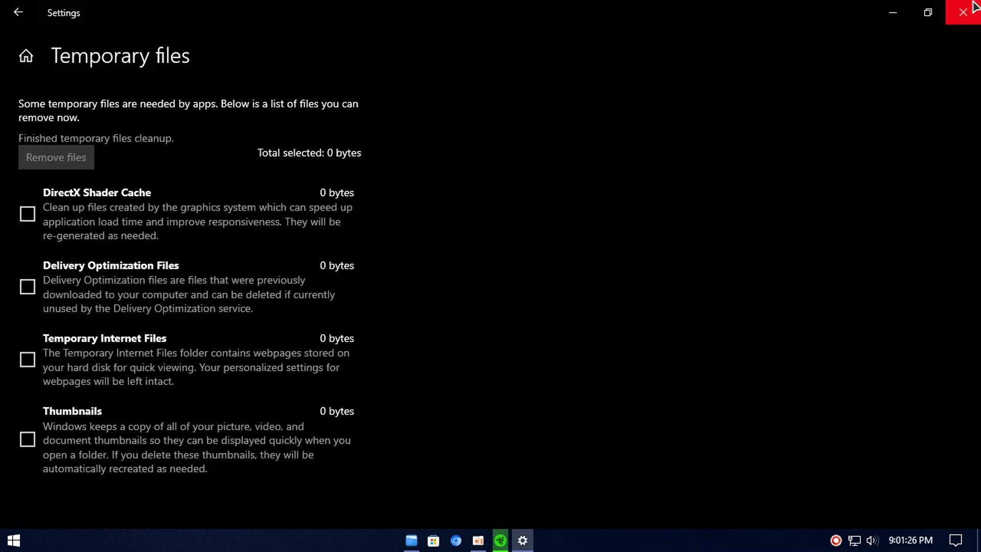
click(963, 12)
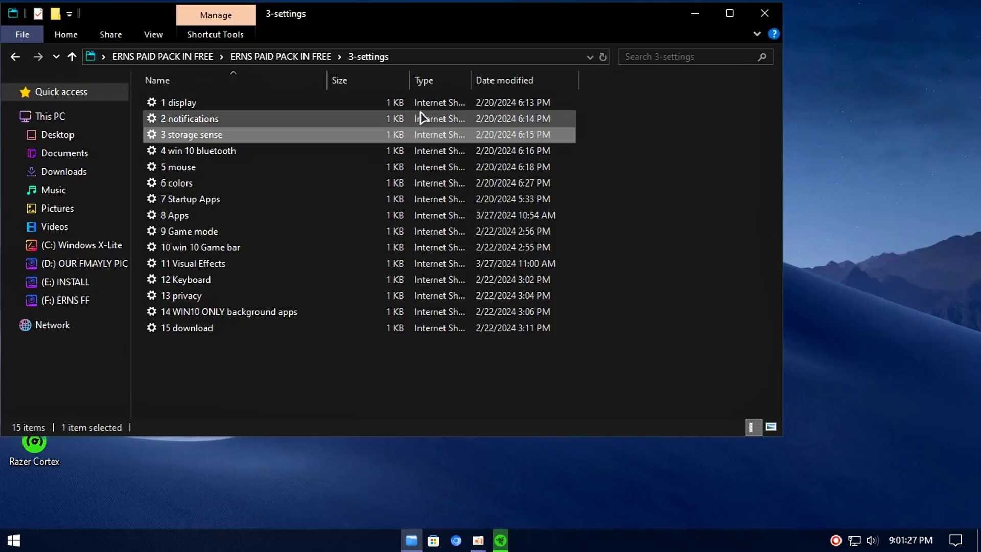
Review the startup apps through the 7 Startup Apps shortcut, and return to the Razer Cortex installer to finish it.
double_click(191, 200)
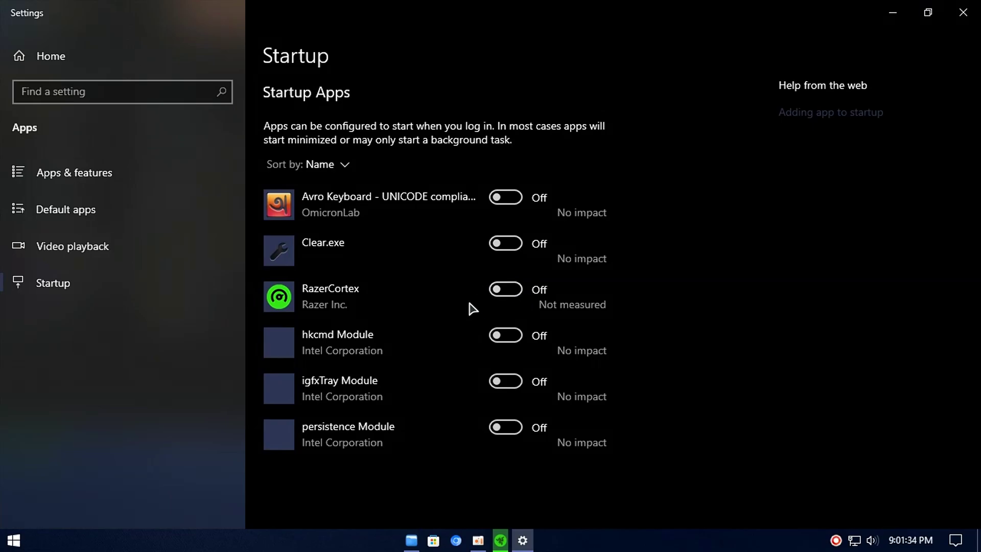
click(963, 12)
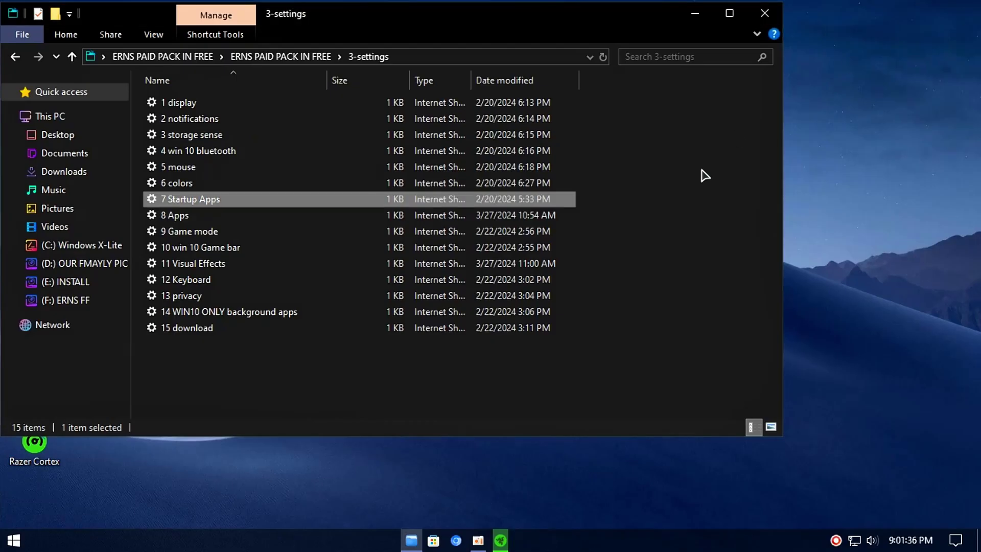
click(501, 539)
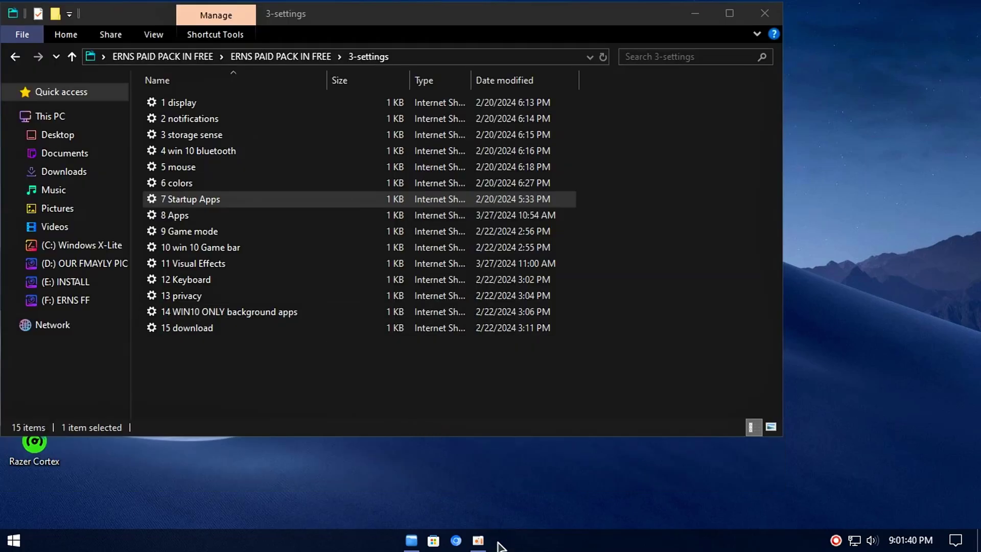
mouse_move(488, 541)
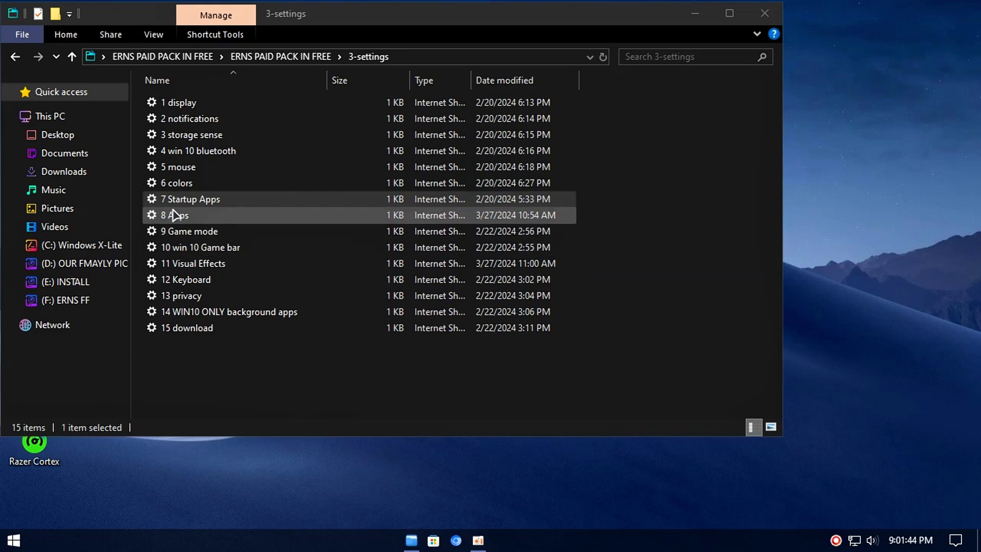
Open the 8 Apps shortcut, dismiss the Razer login window, review the installed apps list, and close the settings.
double_click(220, 221)
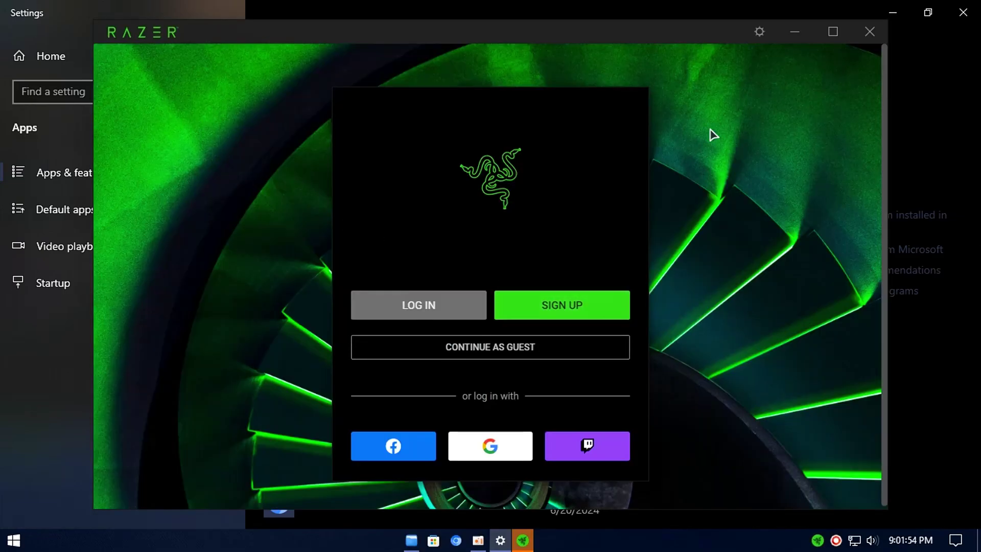
click(870, 32)
scroll(317, 324, down, 10)
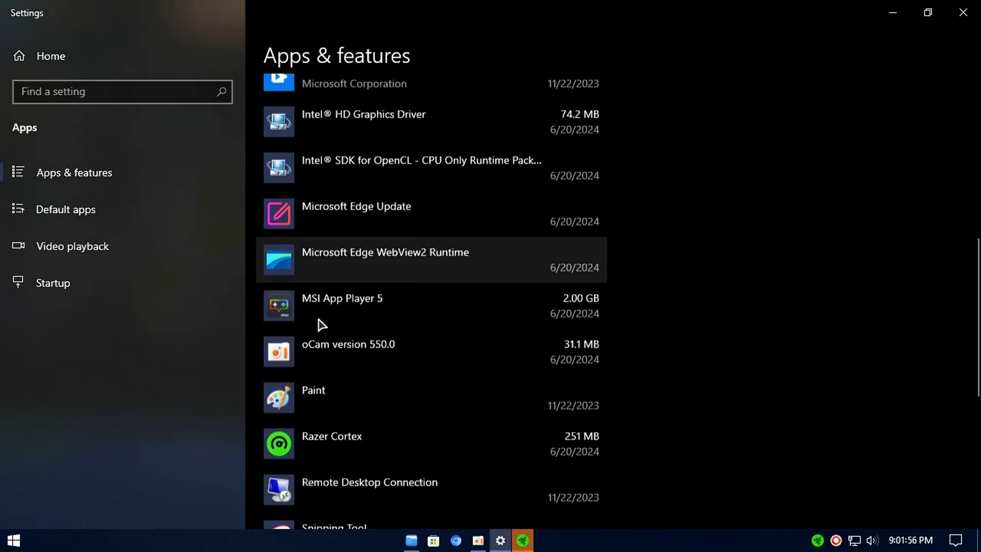
scroll(378, 191, up, 2)
scroll(379, 192, up, 10)
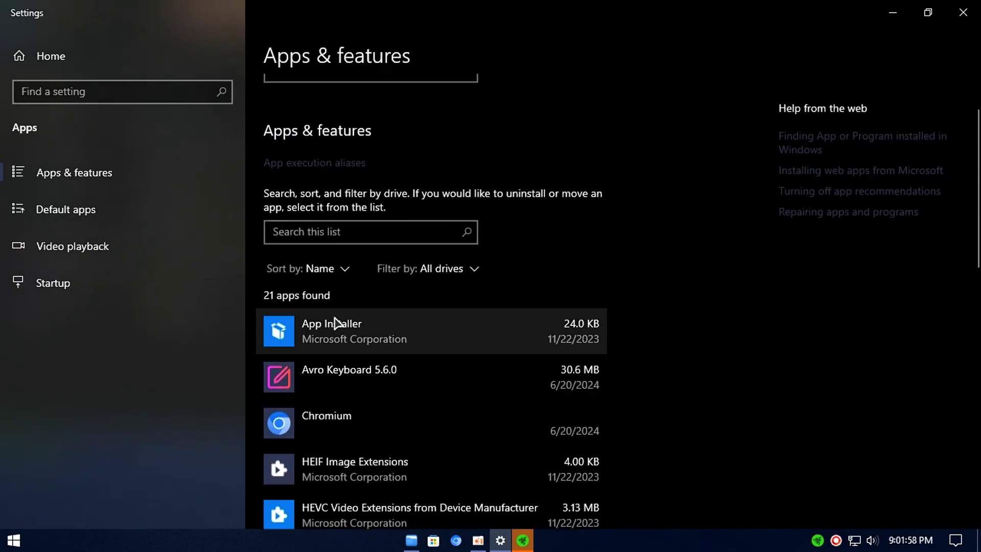
scroll(306, 213, down, 3)
scroll(307, 227, down, 9)
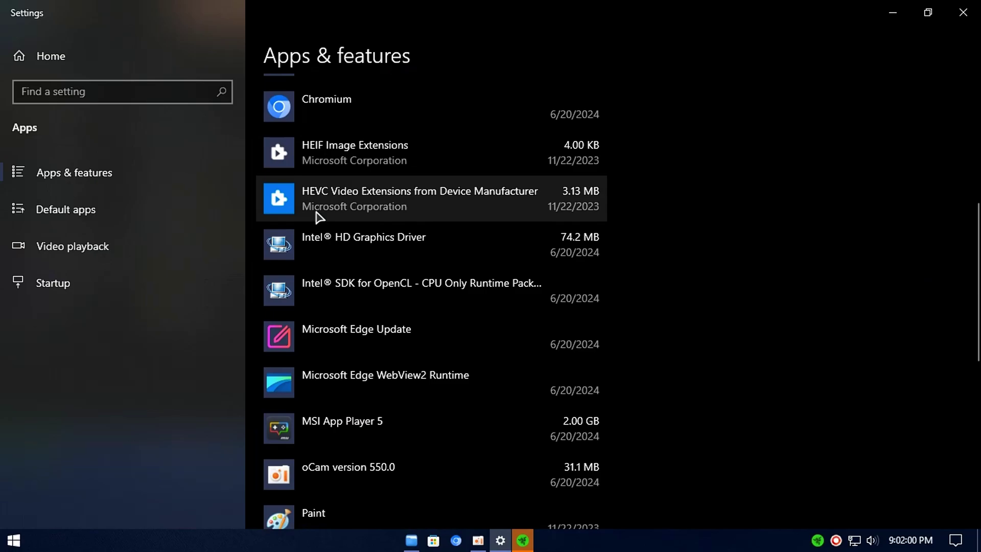
scroll(344, 271, down, 2)
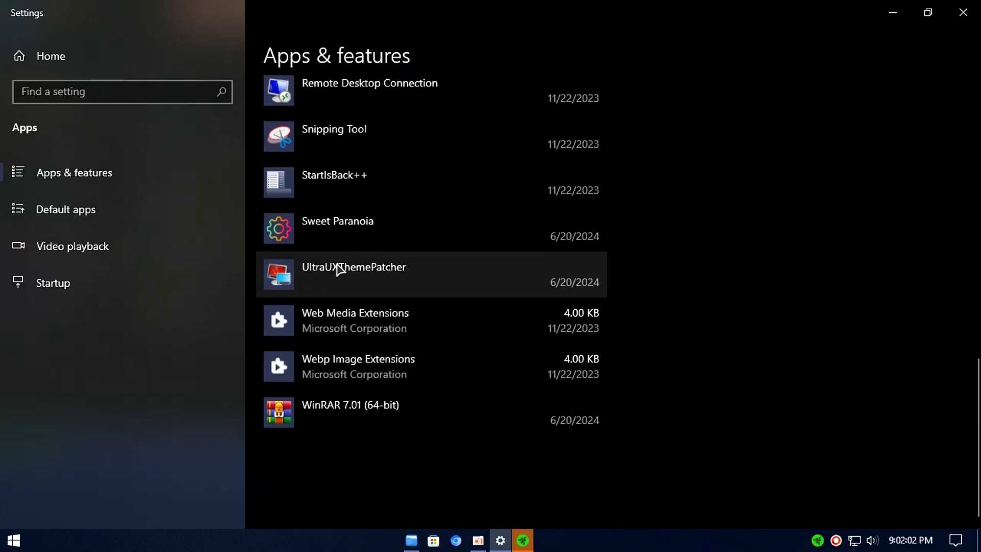
click(955, 14)
Check the 9 Game mode and 14 WIN10 ONLY background apps shortcuts, keeping Game Mode on and background apps off, and close the settings.
double_click(224, 235)
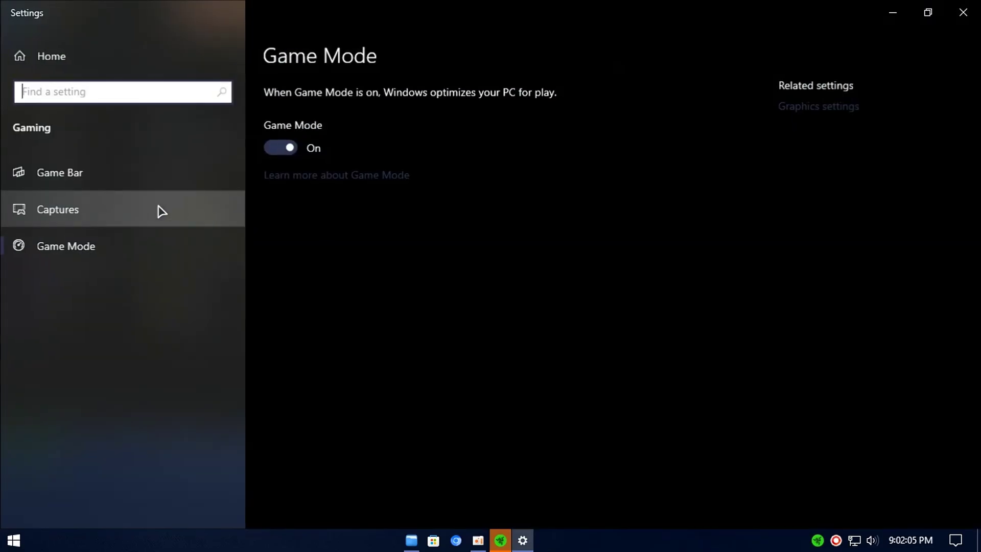
click(266, 149)
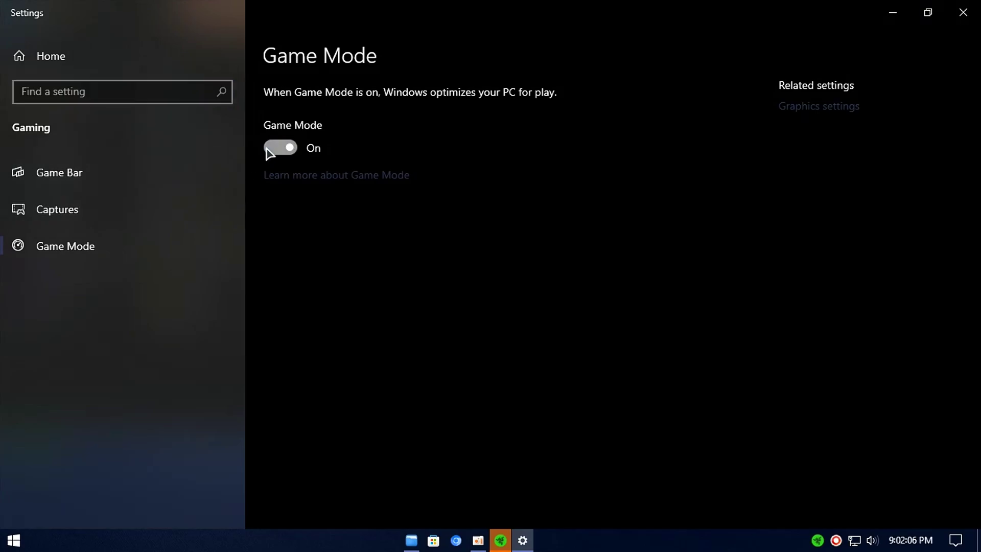
click(97, 178)
click(92, 248)
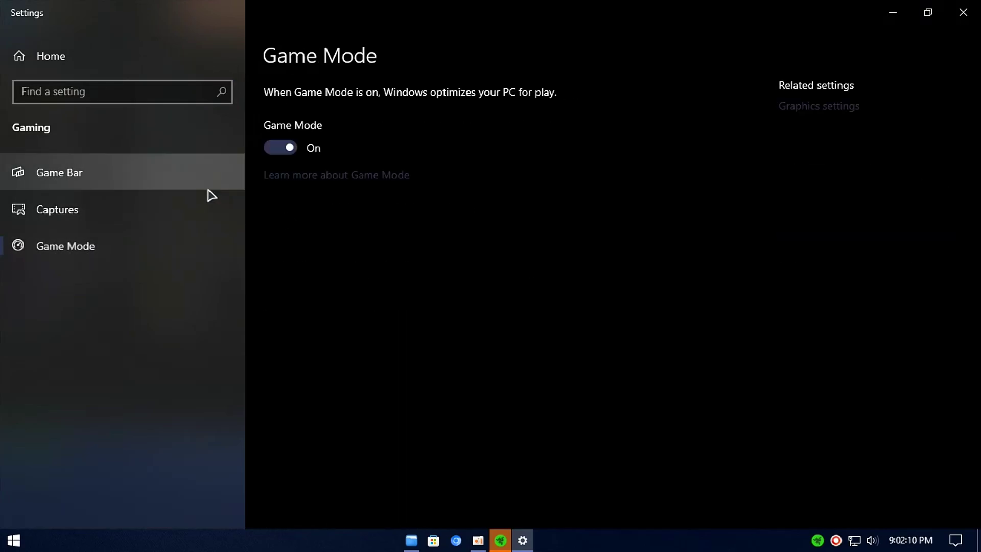
click(964, 12)
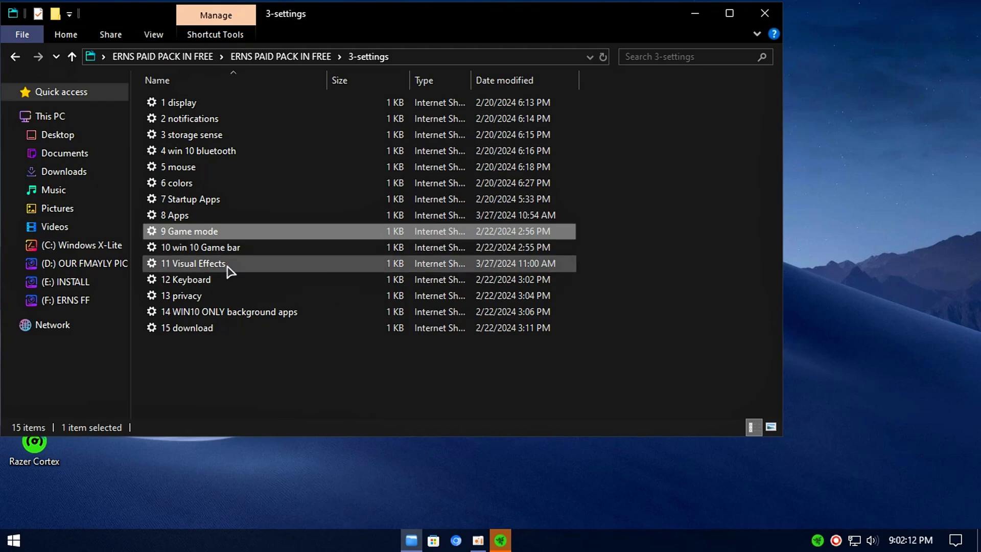
double_click(303, 318)
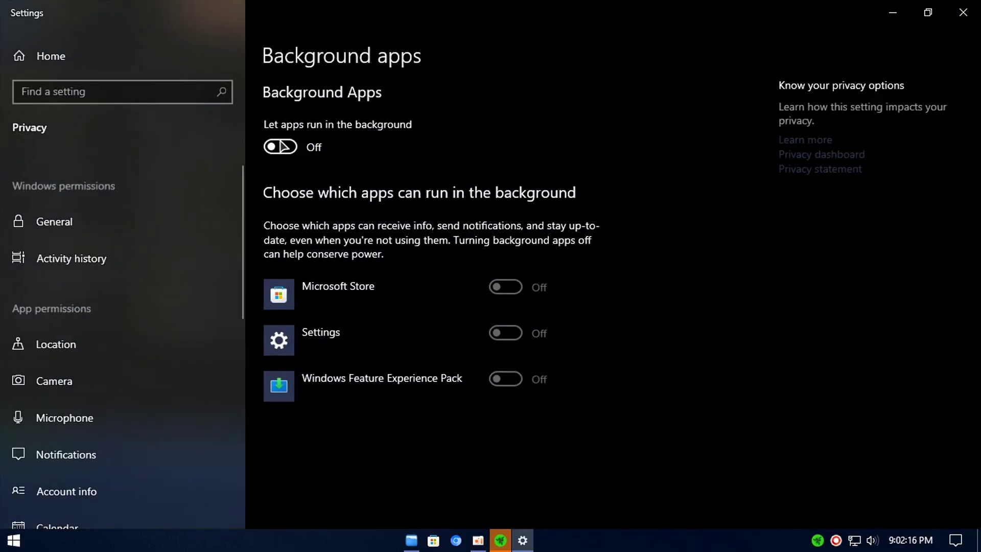
key(alt+F4)
Open FPS BOOST trick.txt from the 4-tips folder and maximize its window.
click(56, 56)
click(72, 56)
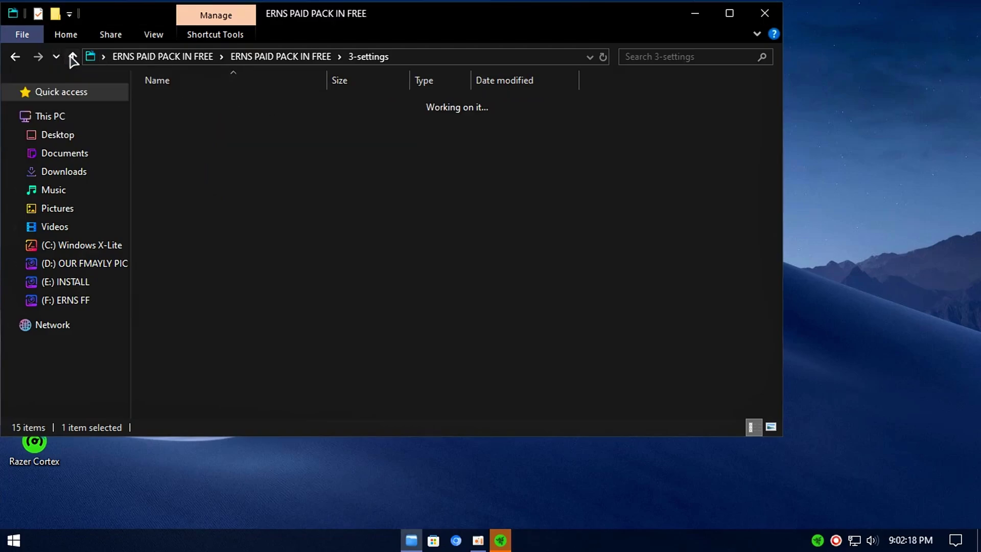
double_click(164, 152)
double_click(184, 103)
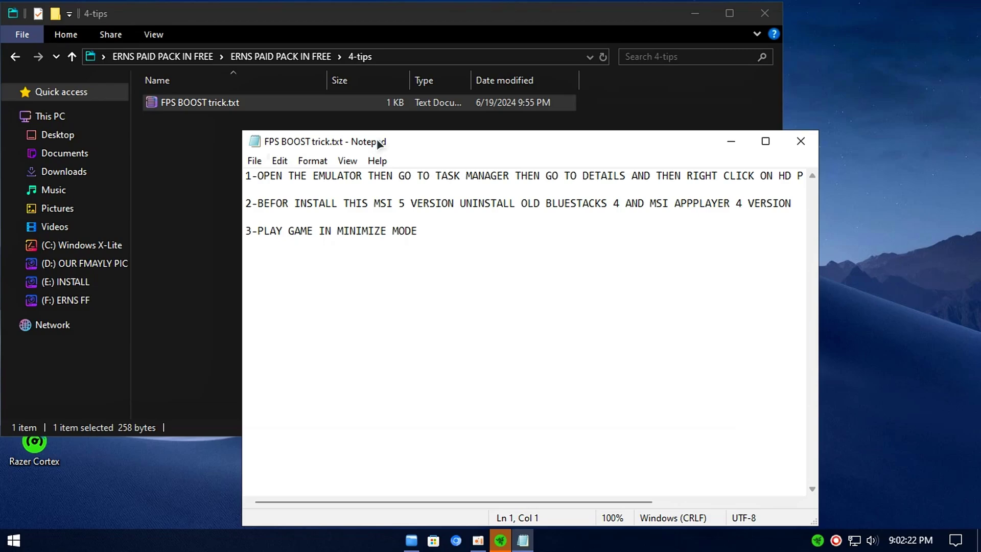
drag(379, 145, 278, 97)
click(664, 95)
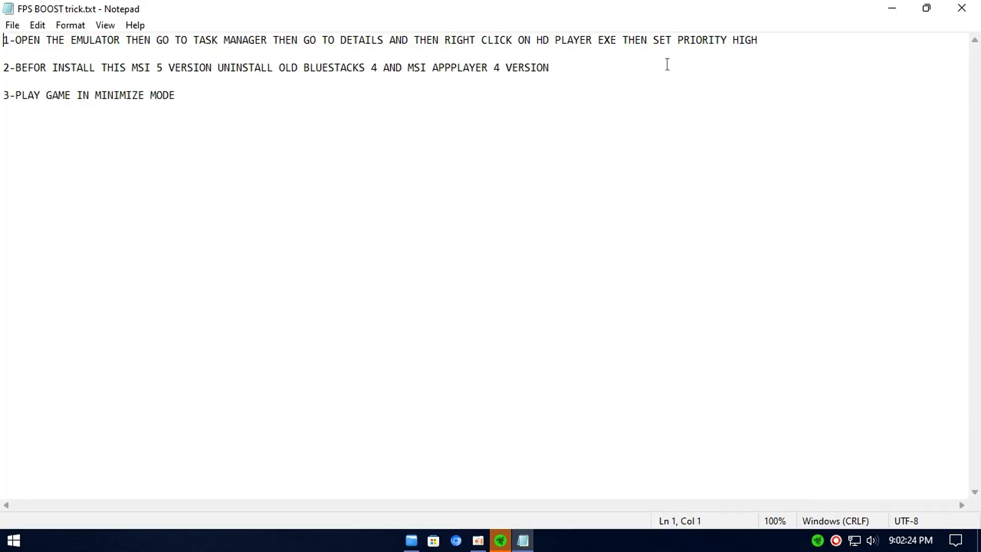
Read the tips on emulator priority, uninstalling old emulator versions and playing in minimize mode, and close the text file.
drag(793, 42, 41, 42)
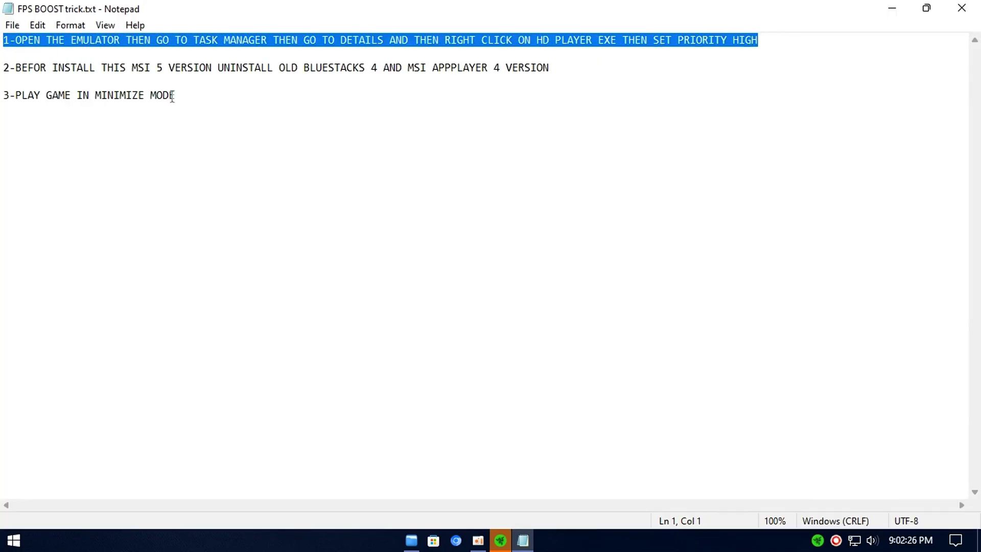
click(139, 42)
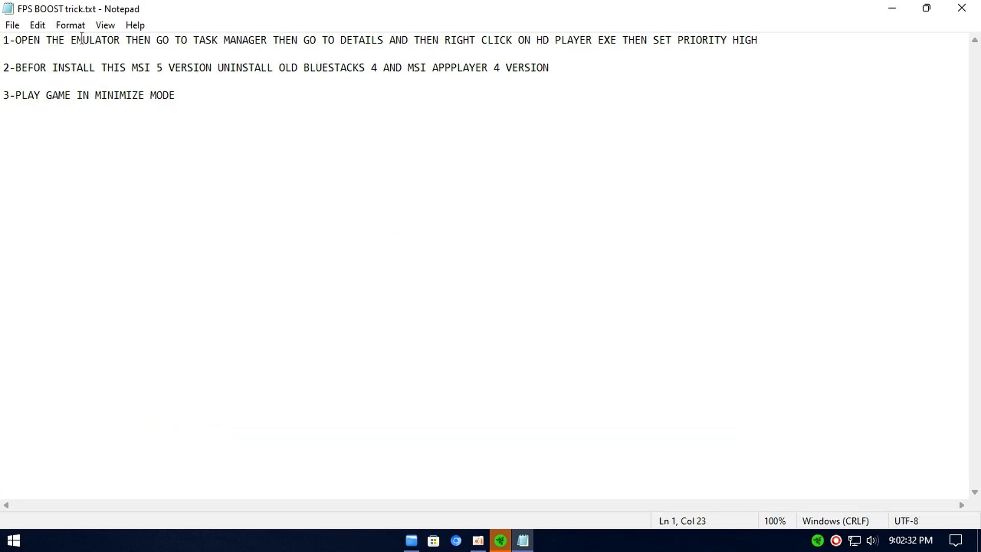
drag(19, 66, 299, 77)
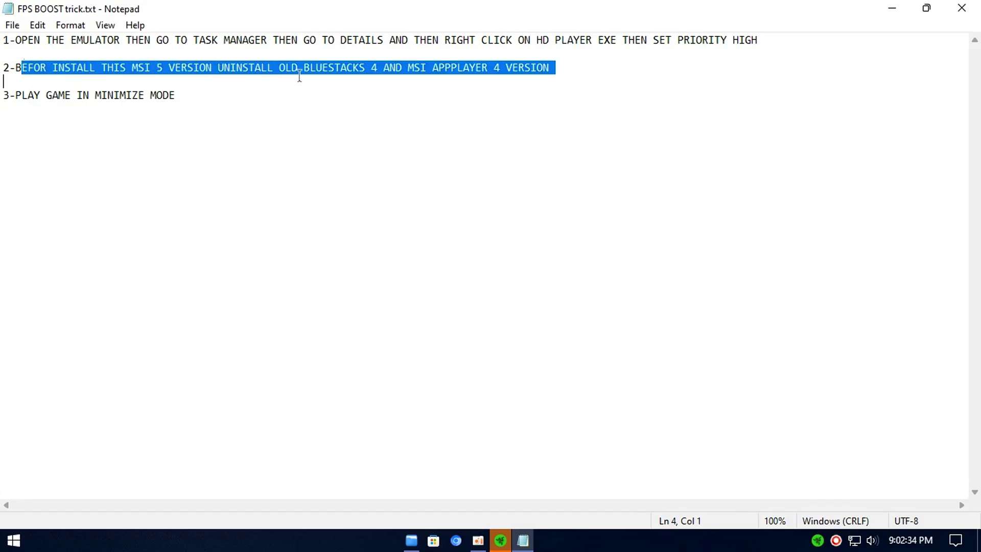
click(488, 99)
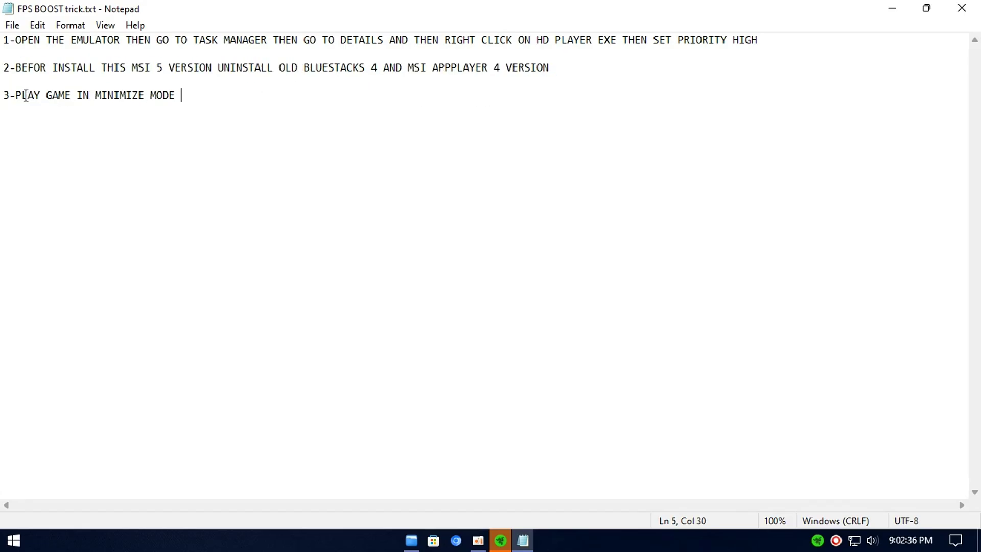
drag(26, 96, 164, 96)
click(508, 109)
click(912, 11)
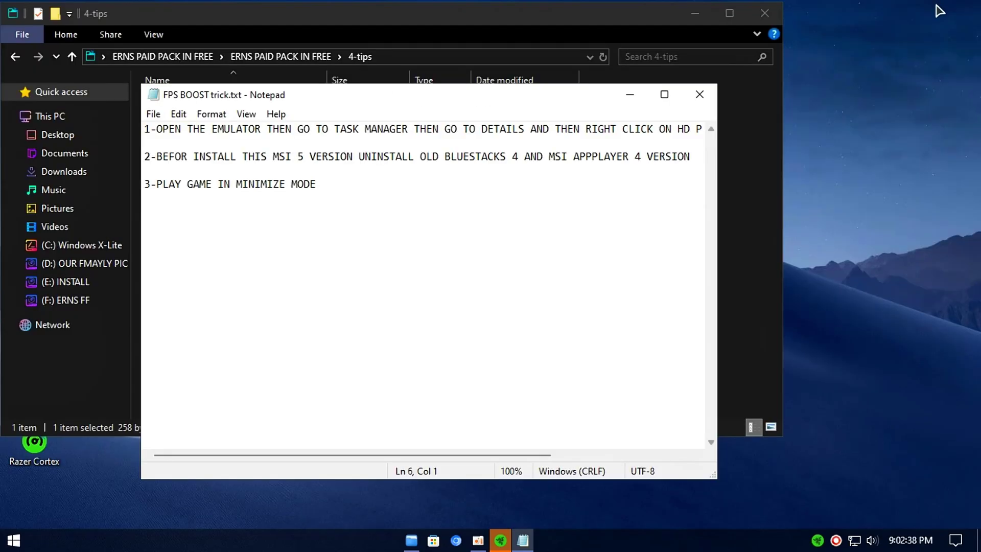
click(696, 92)
Open the Prefetch folder through the first shortcut in the 5- finale folder and delete all its contents.
click(72, 57)
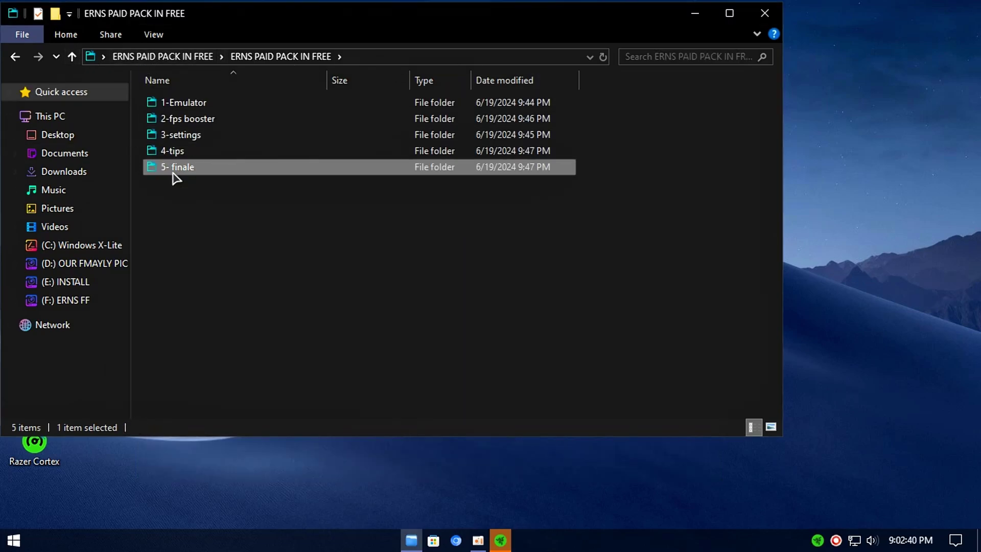
double_click(171, 166)
double_click(176, 103)
click(206, 150)
shift+click(179, 102)
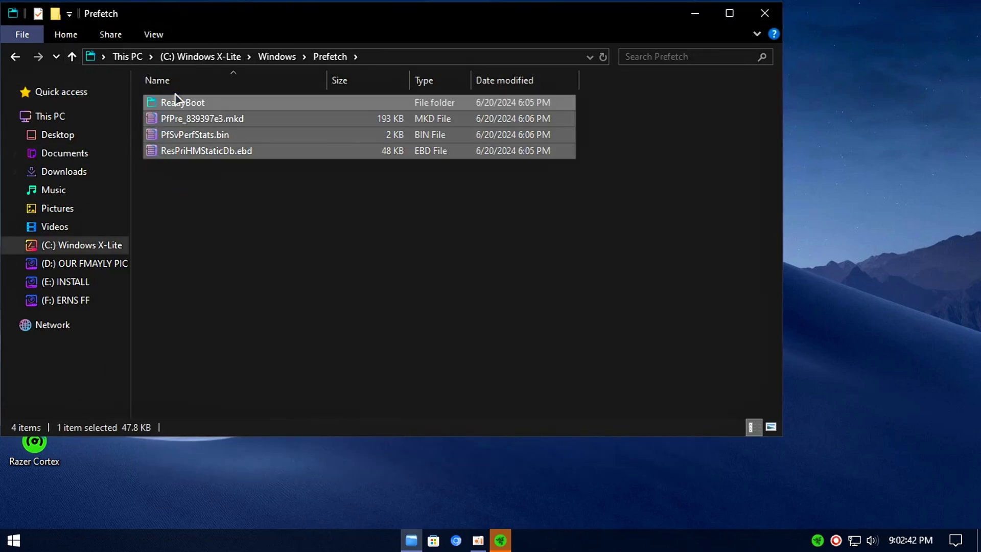
right_click(196, 125)
click(234, 355)
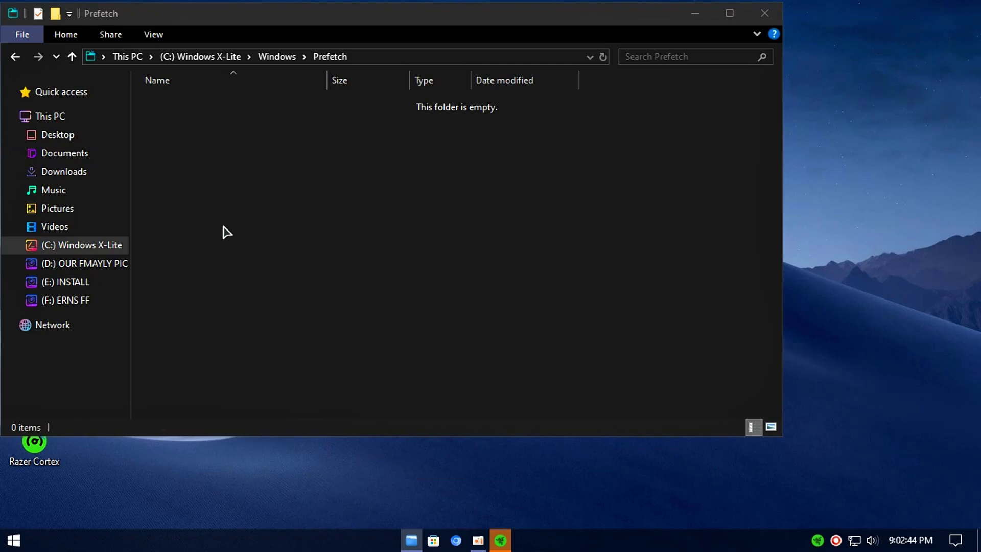
Return to the 5- finale folder, check the Windows Temp folder for files through the second shortcut, and go back.
click(72, 57)
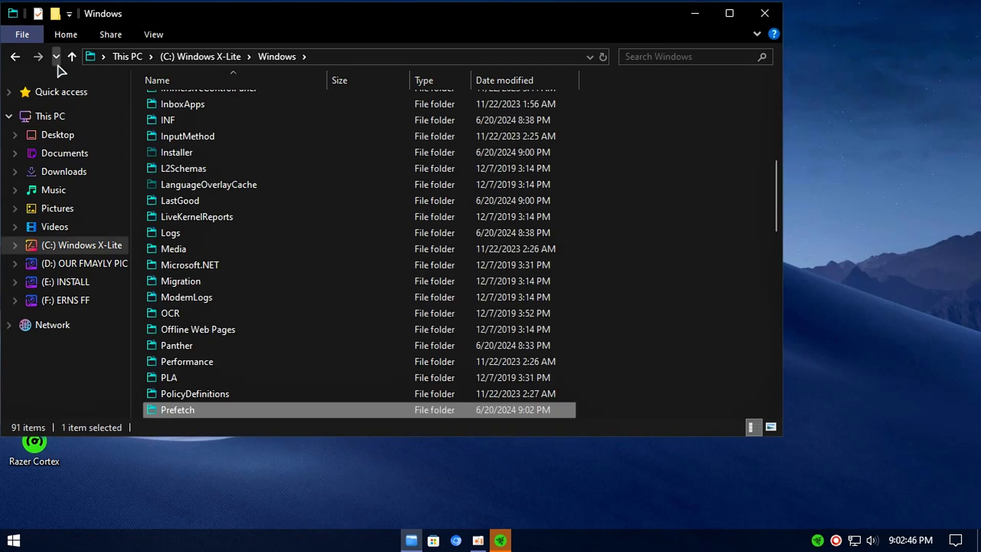
click(15, 56)
click(15, 56)
click(176, 120)
double_click(178, 124)
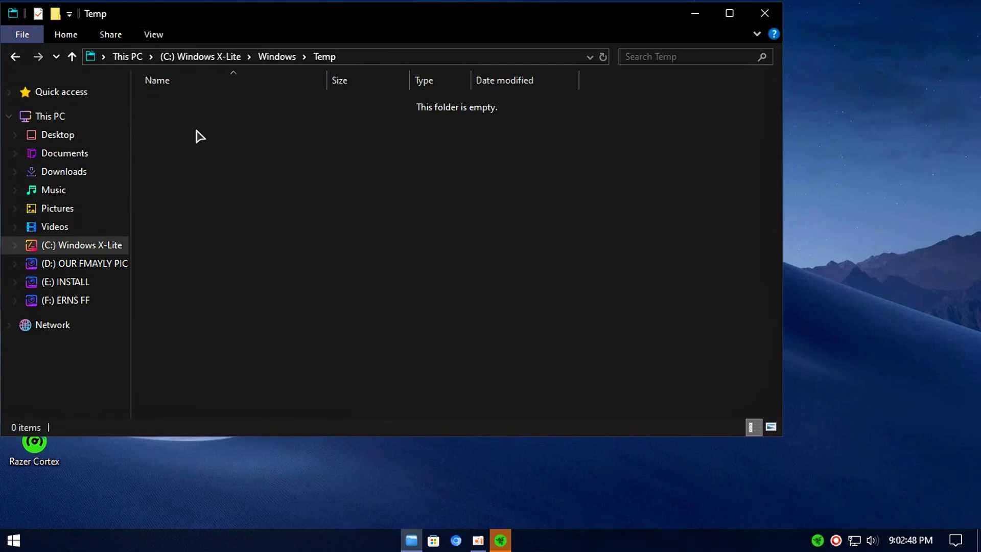
click(16, 57)
Delete everything in the AppData Local Temp folder through the third shortcut, skip all files in use, and close the folder.
double_click(193, 136)
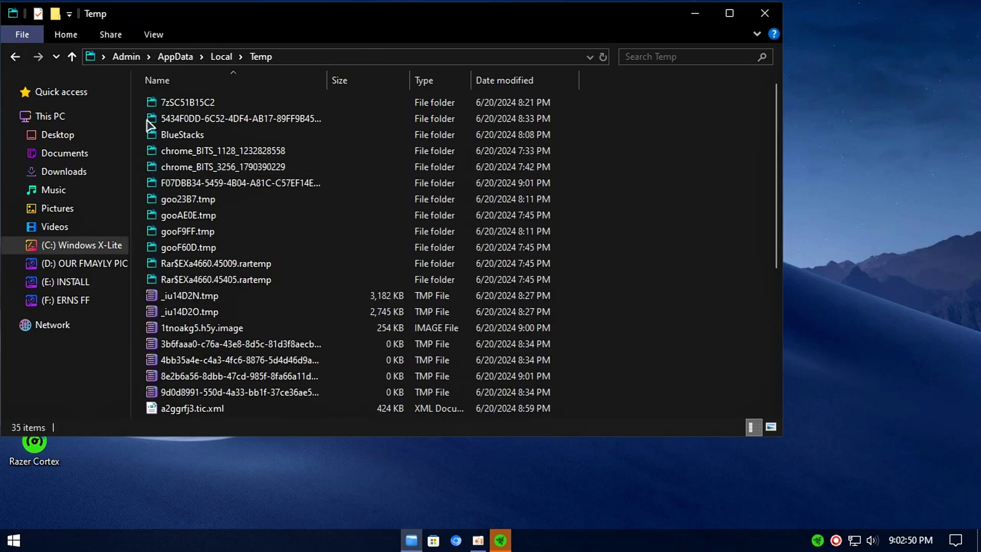
key(ctrl+a)
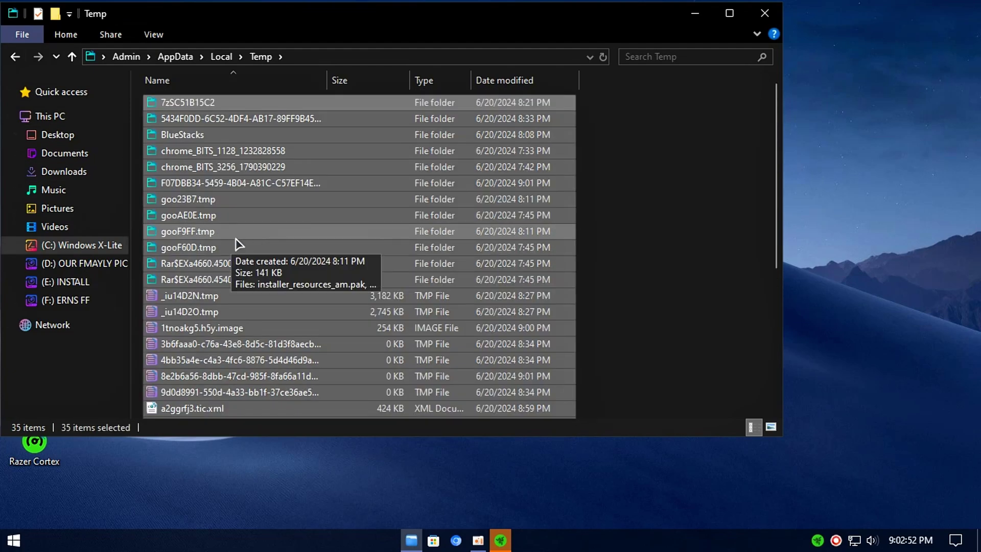
right_click(335, 239)
click(367, 469)
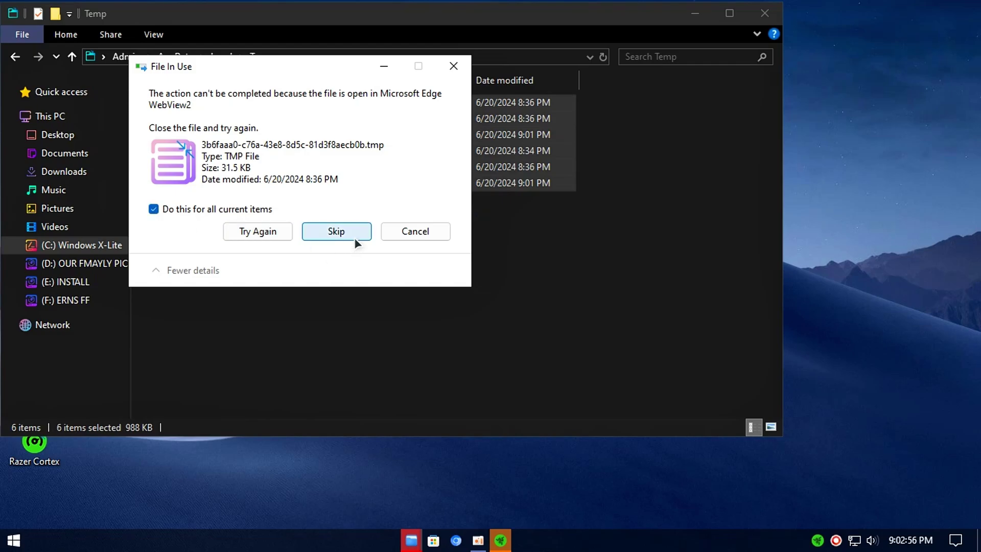
click(354, 238)
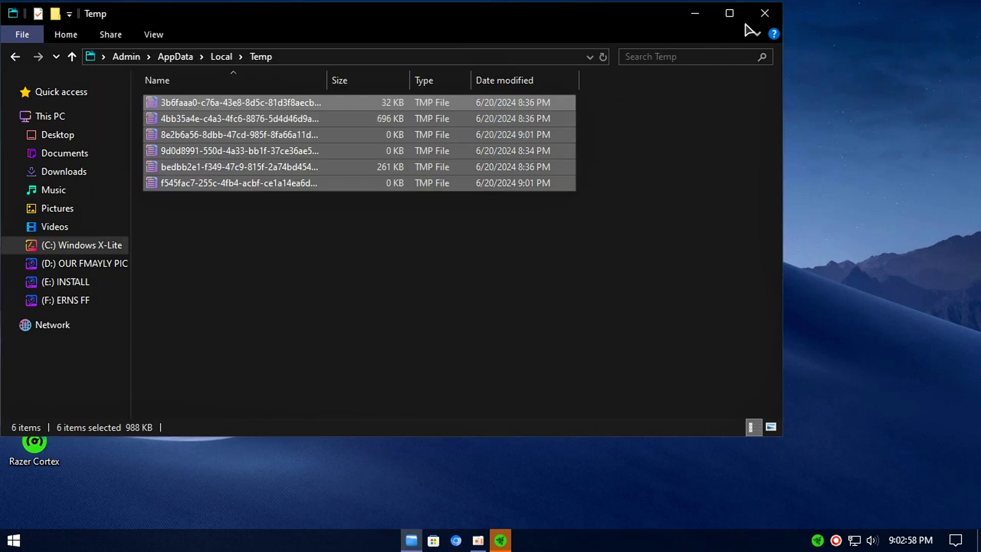
click(762, 14)
Empty the Recycle Bin, permanently deleting all its items.
right_click(30, 128)
click(110, 156)
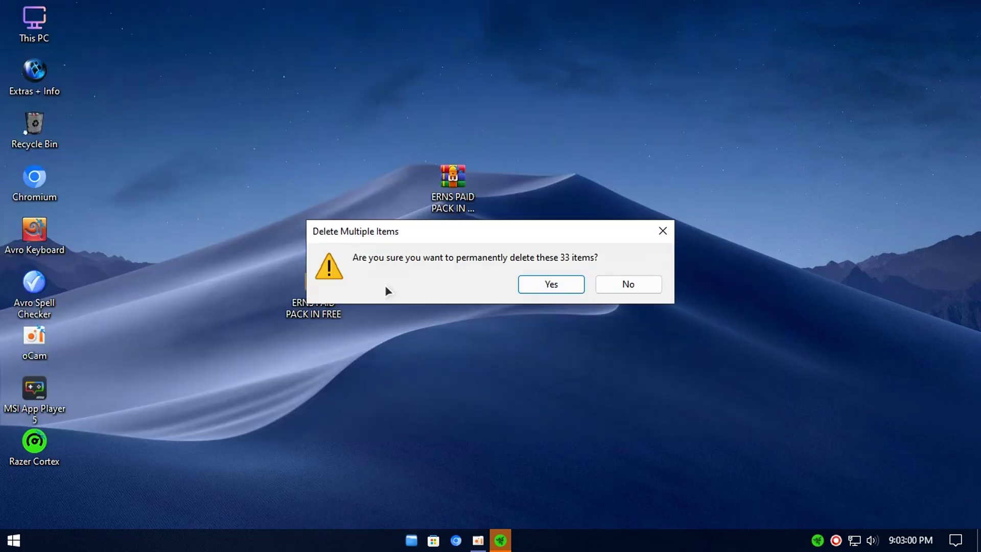
click(548, 282)
Enter Razer Cortex as a guest, declining the Windows notifications customization and the Razer ID connection.
click(504, 535)
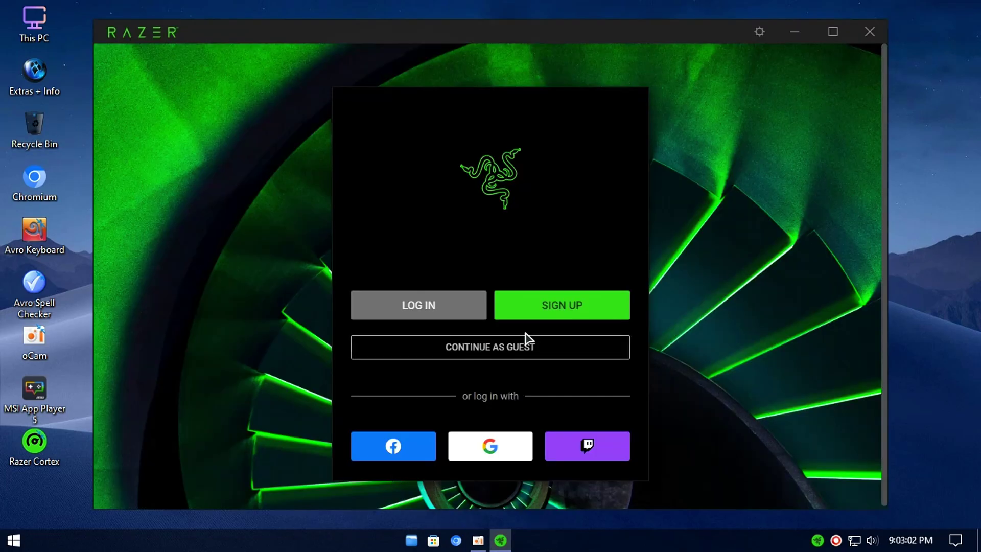
click(475, 353)
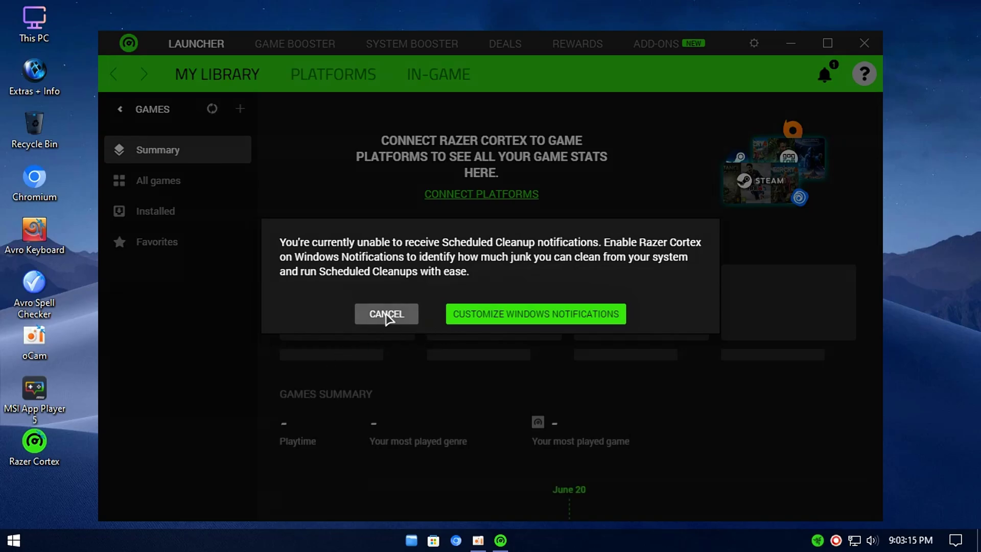
click(386, 314)
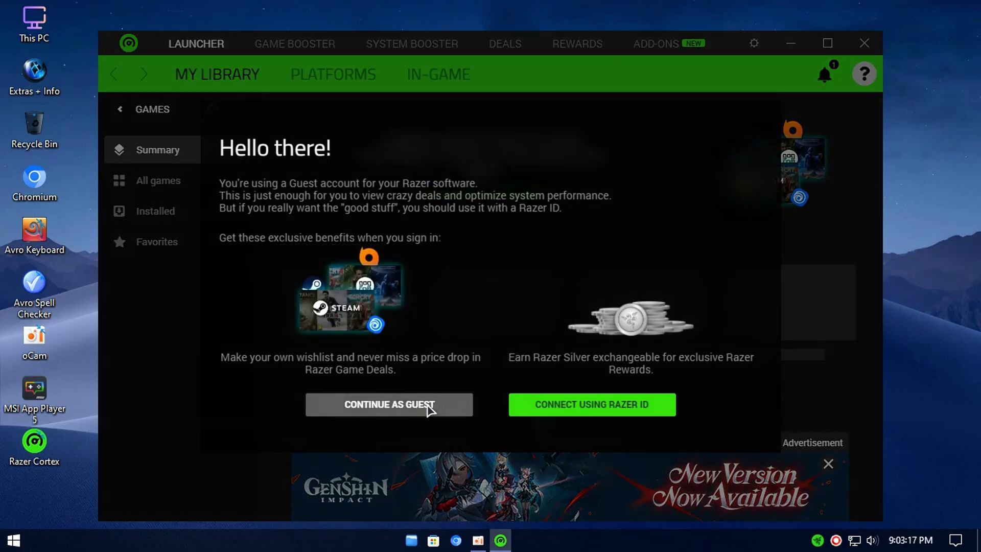
click(428, 406)
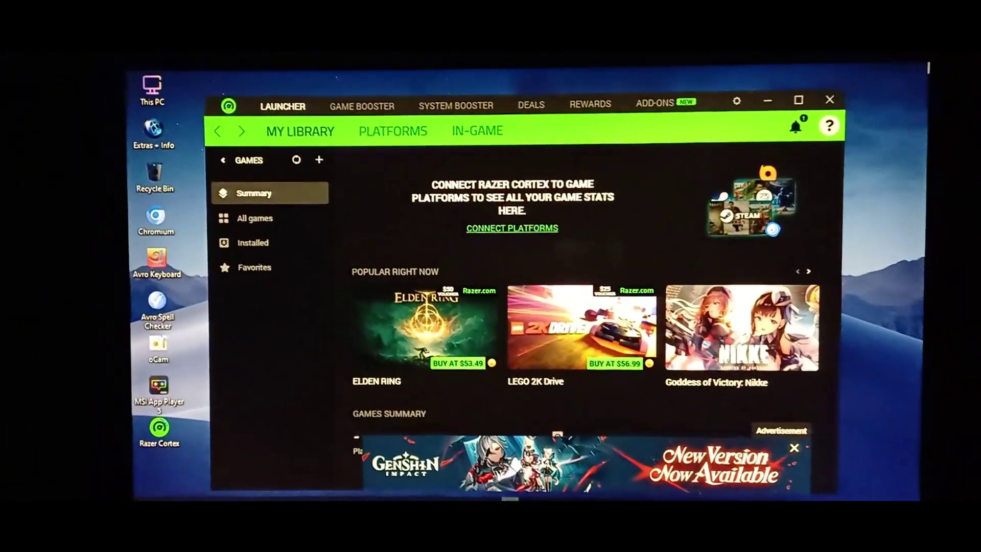
Enable the explorer.exe option among the Game Booster specials in Razer Cortex.
click(338, 98)
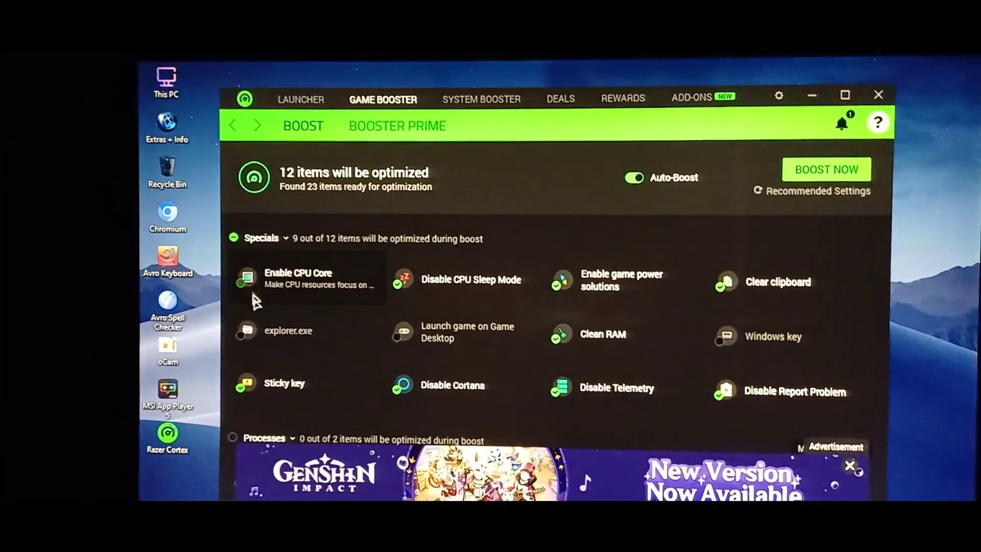
click(261, 332)
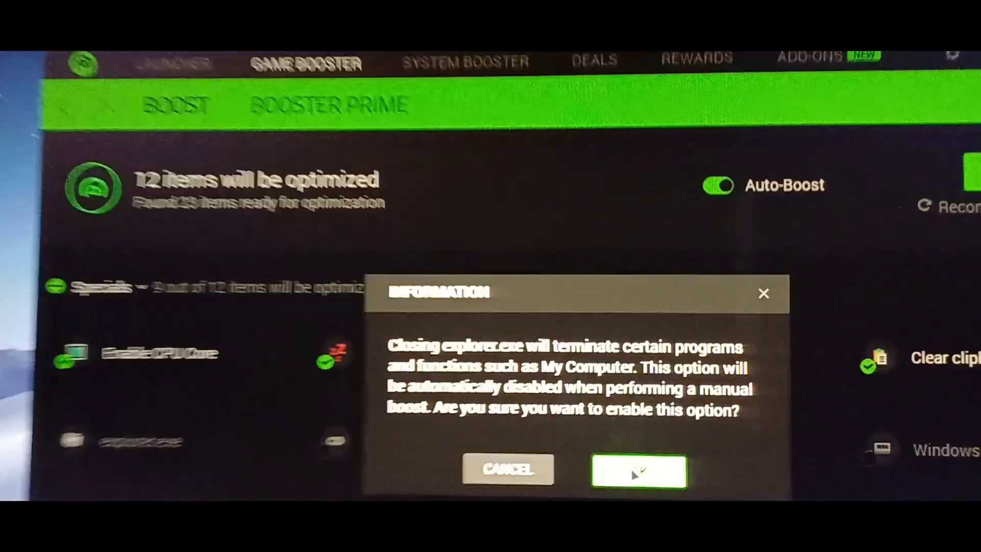